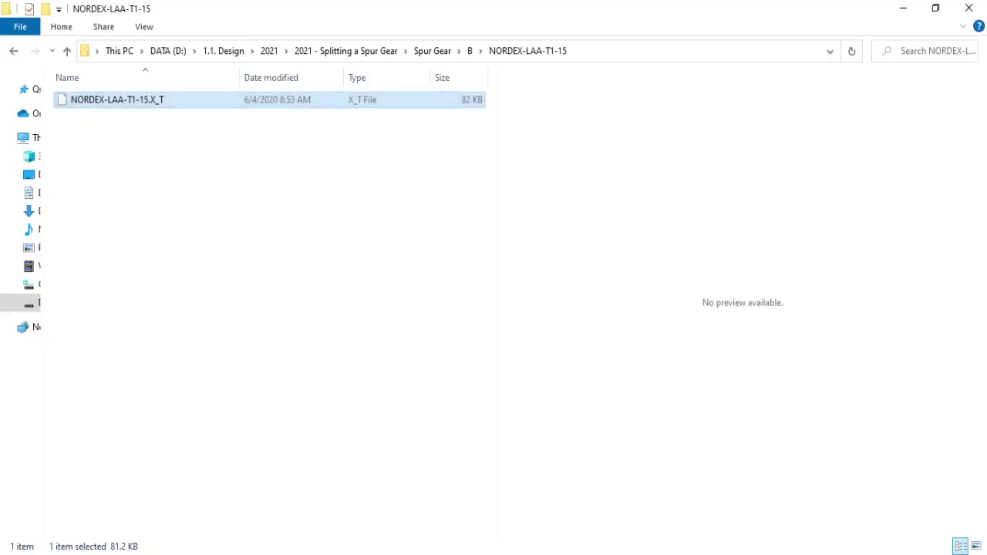
- Drag the NORDEX-LAA-T1-15.X_T spur gear file from Explorer into SolidWorks to open it
{"action": "left_click", "coordinate": [335, 330]}
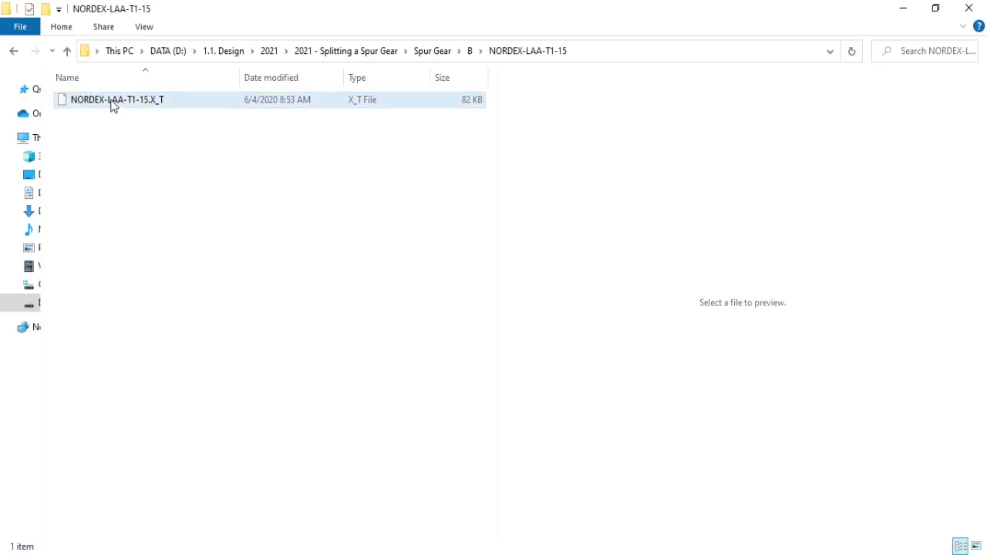
{"action": "mouse_move", "coordinate": [115, 103]}
{"action": "left_mouse_down"}
{"action": "mouse_move", "coordinate": [771, 551]}
{"action": "mouse_move", "coordinate": [492, 218]}
{"action": "left_mouse_up"}
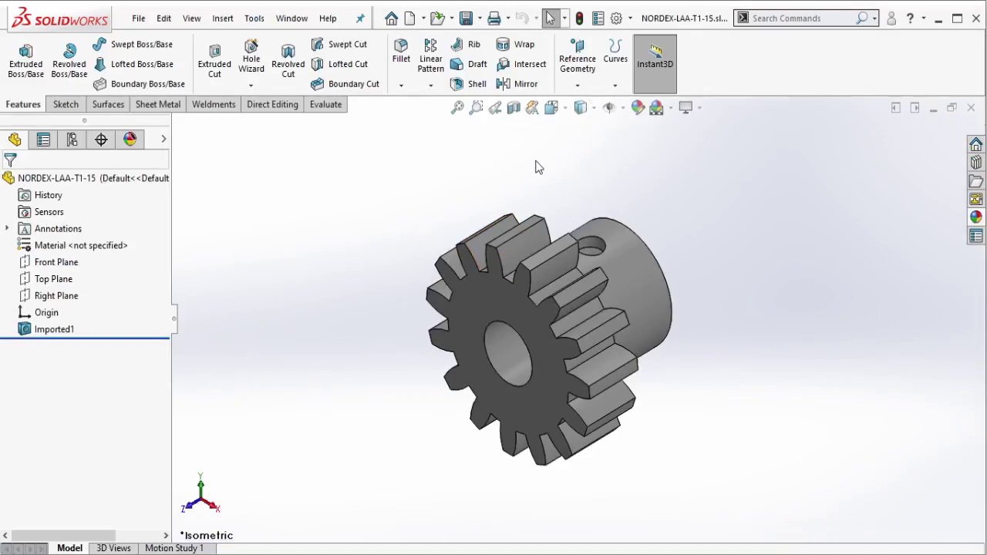
- Rotate the gear view to look at its hub and bore
{"action": "mouse_move", "coordinate": [536, 163]}
{"action": "middle_mouse_down"}
{"action": "mouse_move", "coordinate": [485, 158]}
{"action": "mouse_move", "coordinate": [512, 159]}
{"action": "mouse_move", "coordinate": [646, 316]}
{"action": "mouse_move", "coordinate": [544, 263]}
{"action": "mouse_move", "coordinate": [694, 220]}
{"action": "mouse_move", "coordinate": [789, 213]}
{"action": "mouse_move", "coordinate": [606, 258]}
{"action": "mouse_move", "coordinate": [702, 315]}
{"action": "middle_mouse_up"}
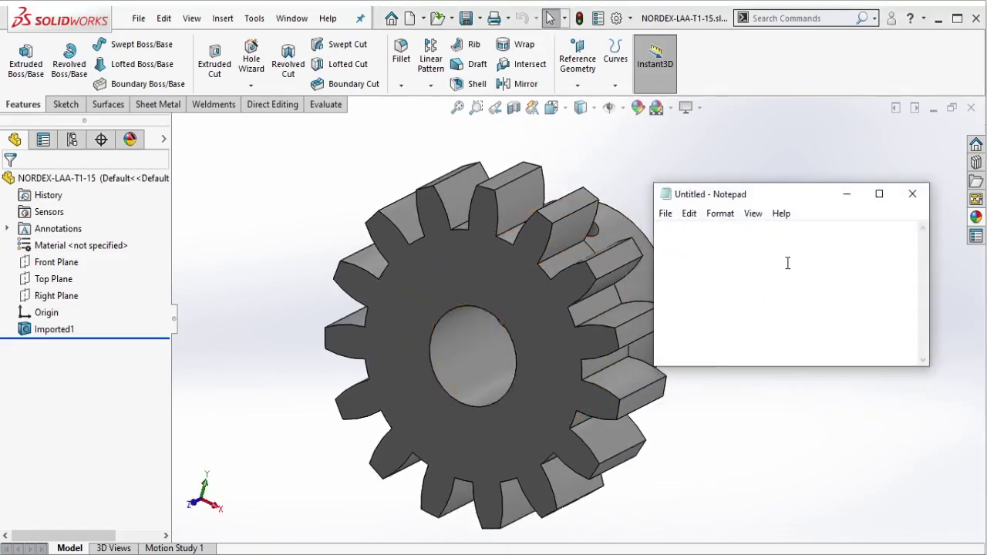
- Move Notepad clear of the gear and start typing the note about splitting the spur gear
{"action": "left_click_drag", "start_coordinate": [782, 197], "coordinate": [806, 188]}
{"action": "type", "text": "th"}
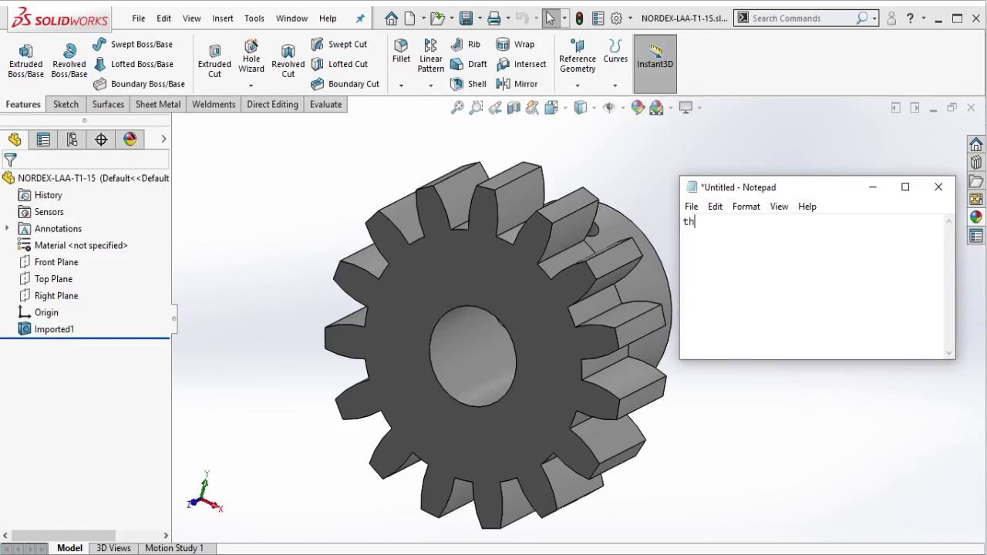
{"action": "type", "text": "is is a spur gear"}
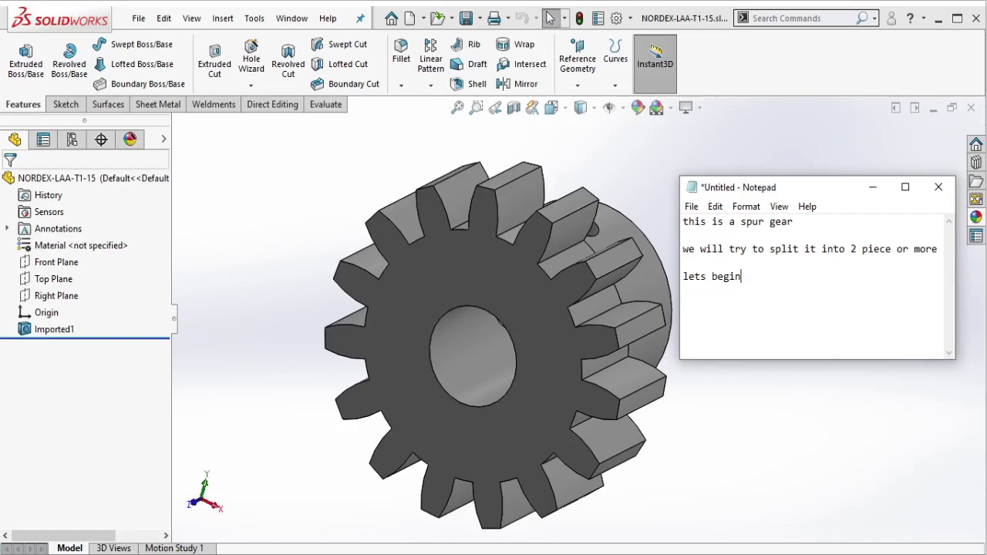
- Save the gear as part NORDEX-LAA-T1-15 in Spur Gear > B > NORDEX-LAA-T1-15
{"action": "left_click", "coordinate": [872, 186]}
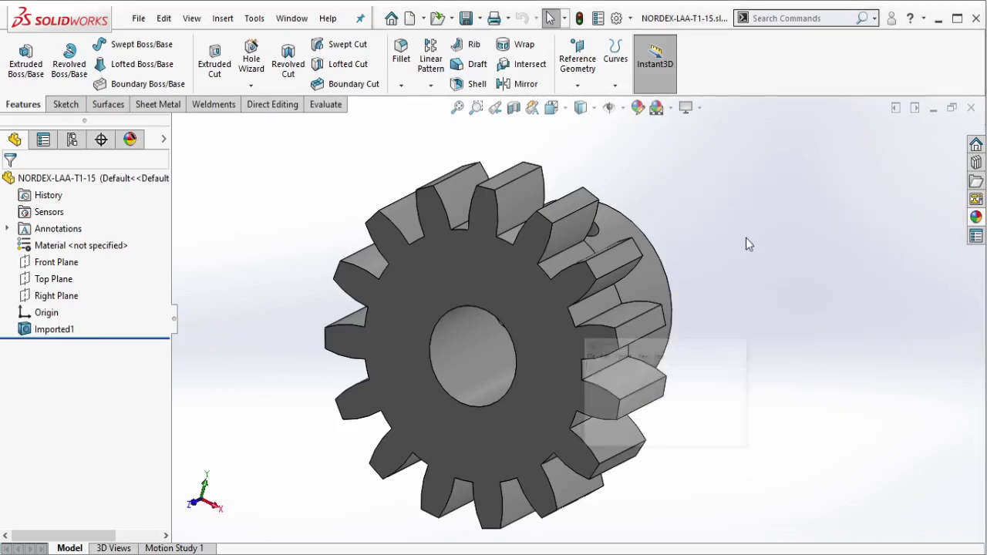
{"action": "mouse_move", "coordinate": [746, 238]}
{"action": "middle_mouse_down"}
{"action": "mouse_move", "coordinate": [712, 243]}
{"action": "mouse_move", "coordinate": [733, 248]}
{"action": "mouse_move", "coordinate": [736, 399]}
{"action": "mouse_move", "coordinate": [708, 472]}
{"action": "mouse_move", "coordinate": [754, 214]}
{"action": "mouse_move", "coordinate": [686, 263]}
{"action": "mouse_move", "coordinate": [725, 268]}
{"action": "middle_mouse_up"}
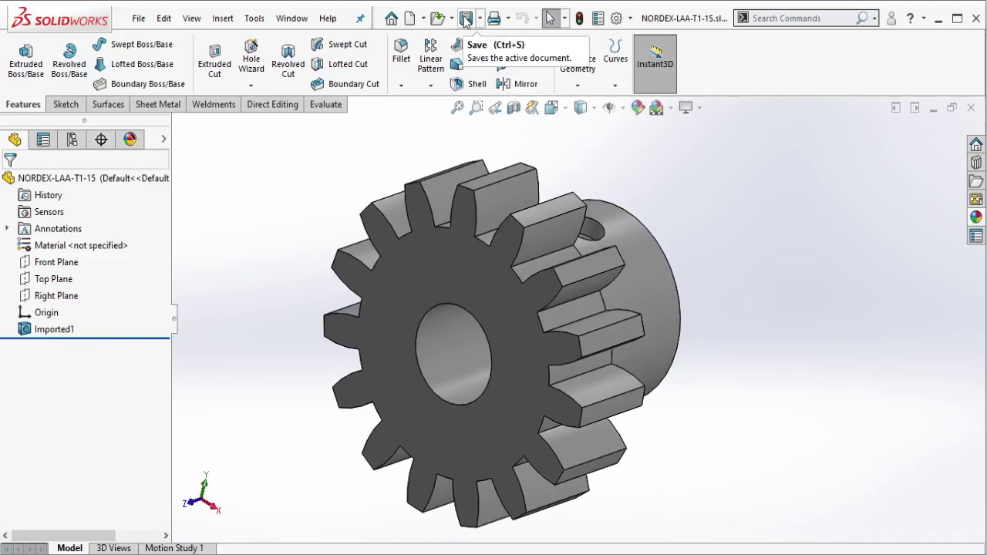
{"action": "left_click", "coordinate": [466, 18]}
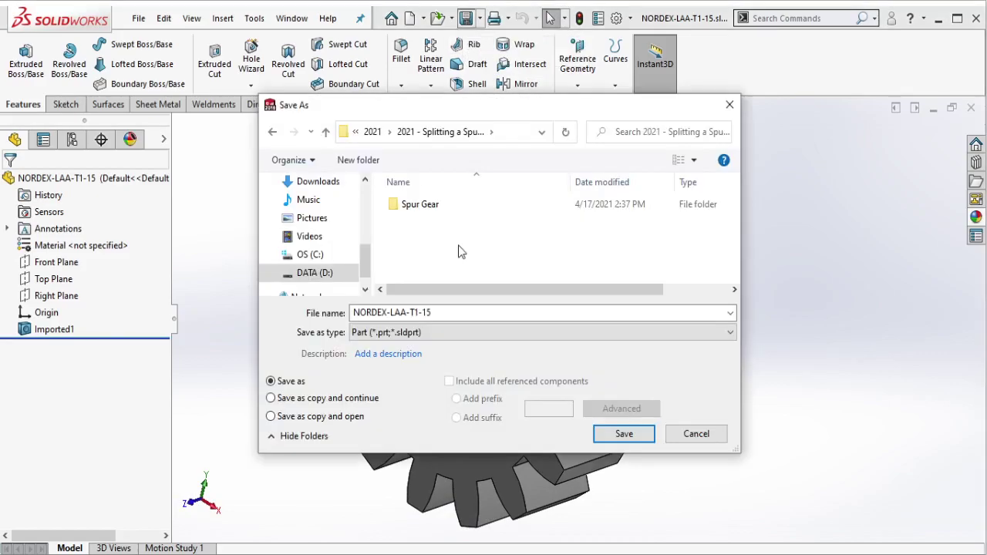
{"action": "double_click", "coordinate": [449, 206]}
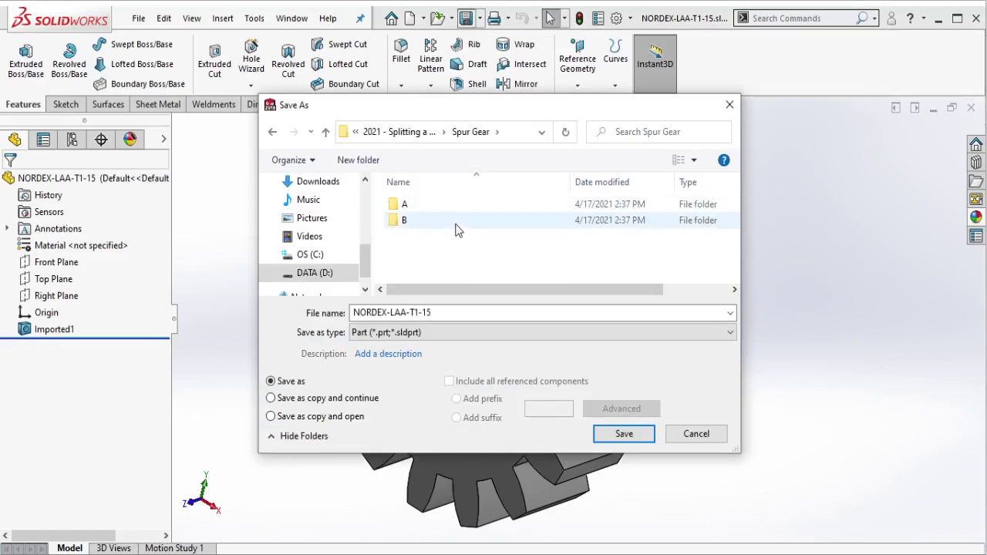
{"action": "double_click", "coordinate": [456, 224]}
{"action": "double_click", "coordinate": [461, 205]}
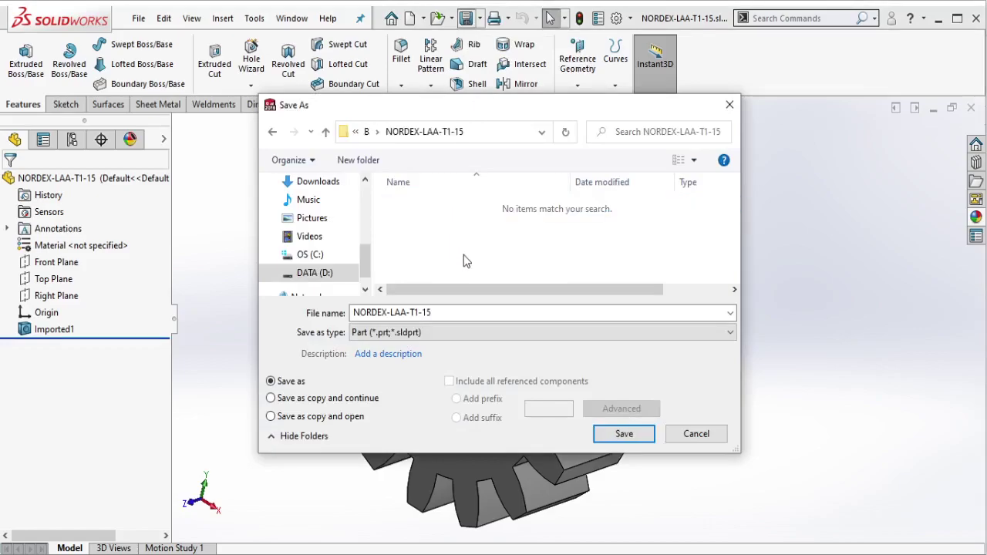
{"action": "left_click", "coordinate": [621, 435]}
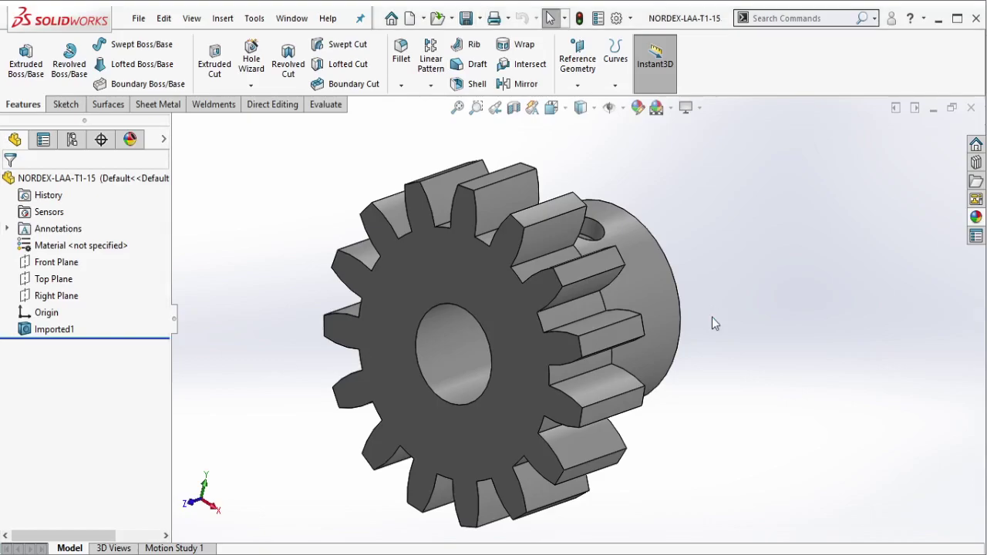
{"action": "mouse_move", "coordinate": [712, 317]}
{"action": "middle_mouse_down"}
{"action": "mouse_move", "coordinate": [626, 336]}
{"action": "mouse_move", "coordinate": [501, 344]}
{"action": "mouse_move", "coordinate": [654, 293]}
{"action": "mouse_move", "coordinate": [699, 247]}
{"action": "mouse_move", "coordinate": [823, 190]}
{"action": "mouse_move", "coordinate": [743, 209]}
{"action": "mouse_move", "coordinate": [697, 275]}
{"action": "mouse_move", "coordinate": [694, 232]}
{"action": "mouse_move", "coordinate": [686, 231]}
{"action": "mouse_move", "coordinate": [655, 309]}
{"action": "mouse_move", "coordinate": [712, 329]}
{"action": "middle_mouse_up"}
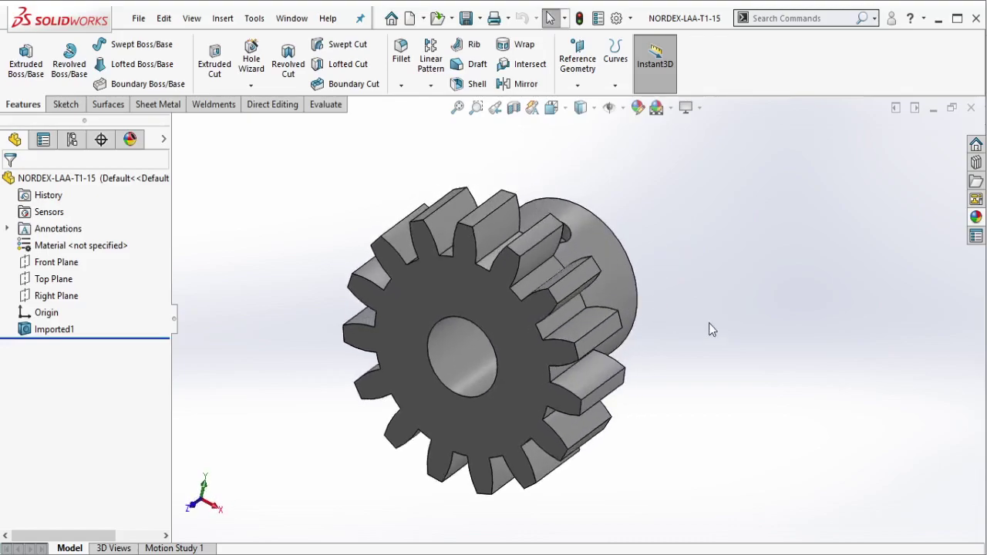
- Start a sketch on the gear's front face and draw a line crossing the gear
{"action": "left_click", "coordinate": [501, 298]}
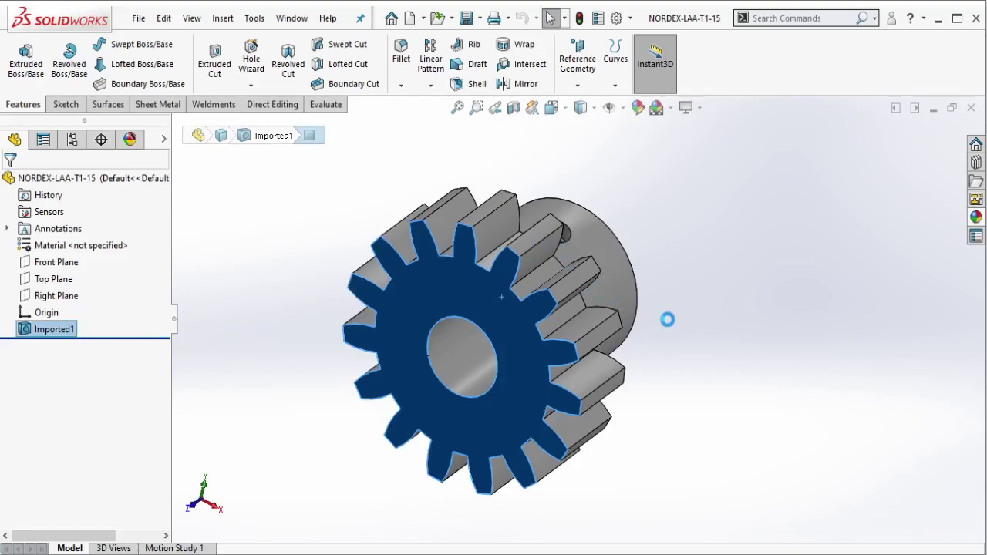
{"action": "key", "text": "s"}
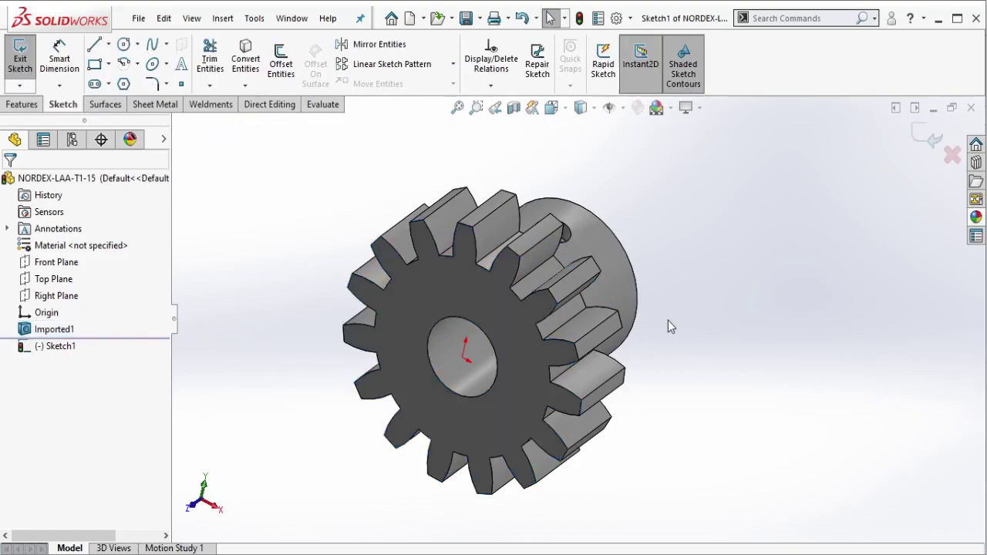
{"action": "left_click", "coordinate": [94, 45]}
{"action": "left_click", "coordinate": [511, 519]}
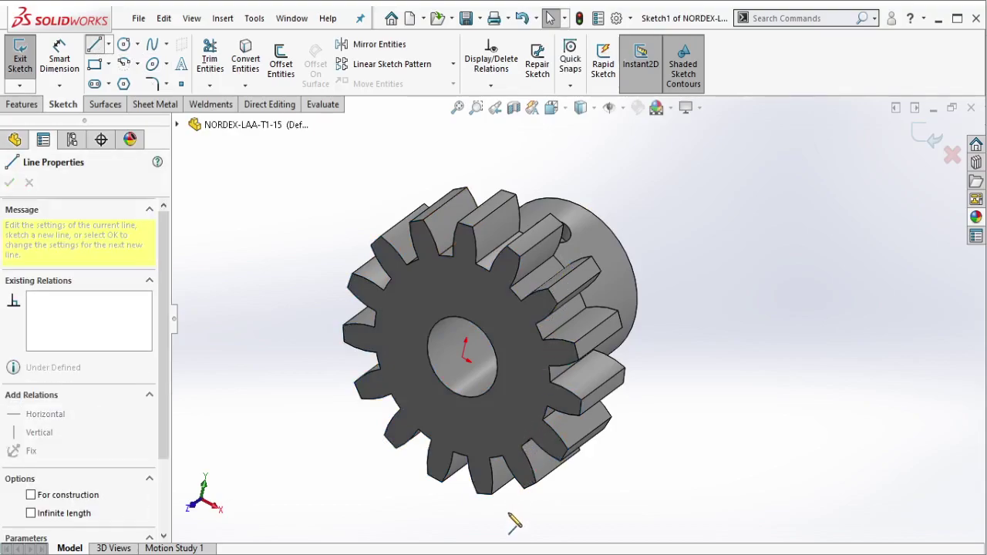
{"action": "left_click", "coordinate": [509, 515]}
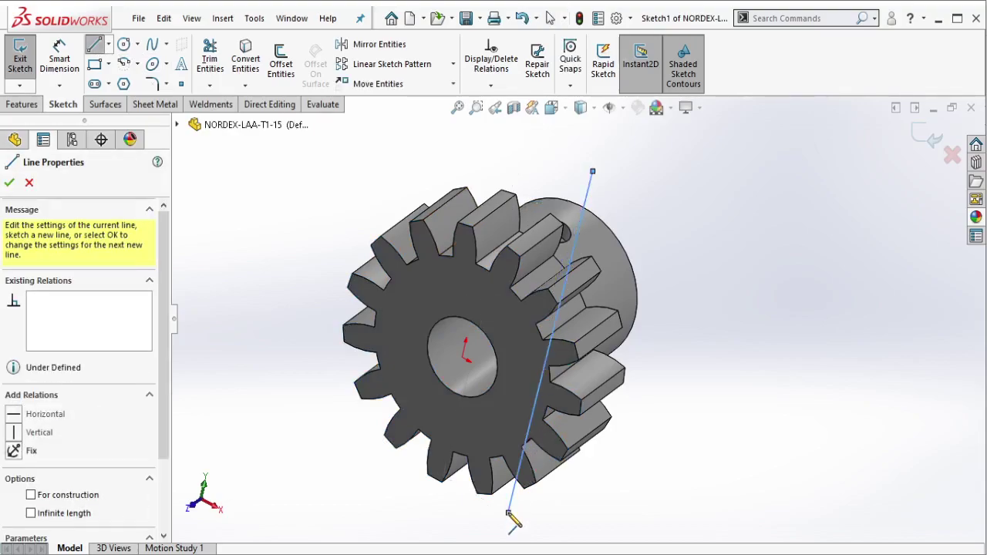
{"action": "key", "text": "Escape"}
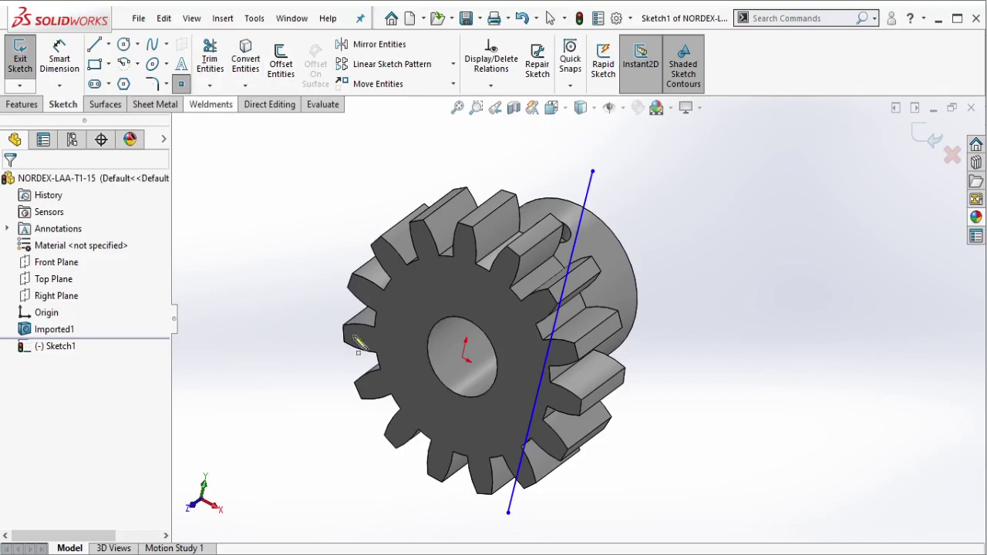
- Place a point at the origin and give the line a Midpoint relation to it
{"action": "left_click", "coordinate": [468, 373]}
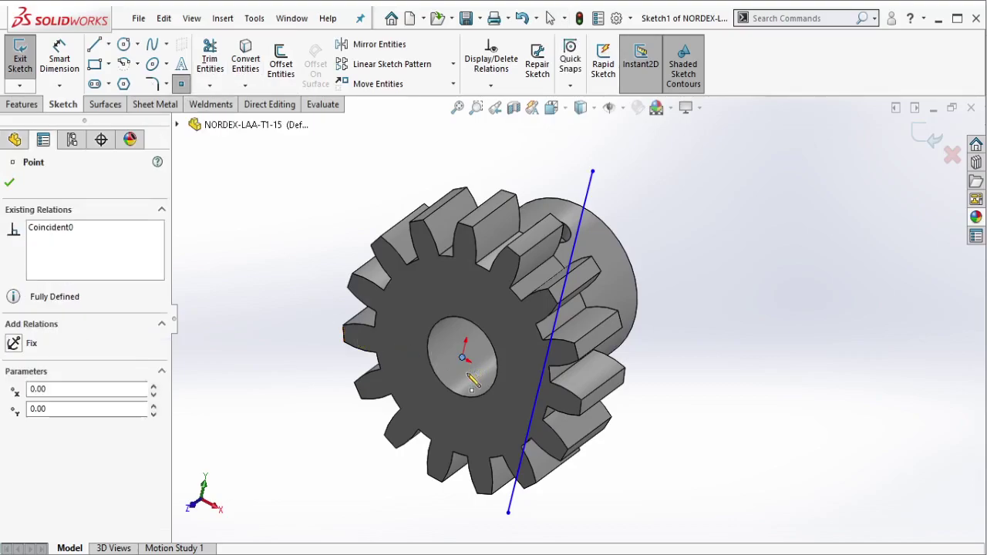
{"action": "key", "text": "Escape"}
{"action": "left_click", "coordinate": [463, 358]}
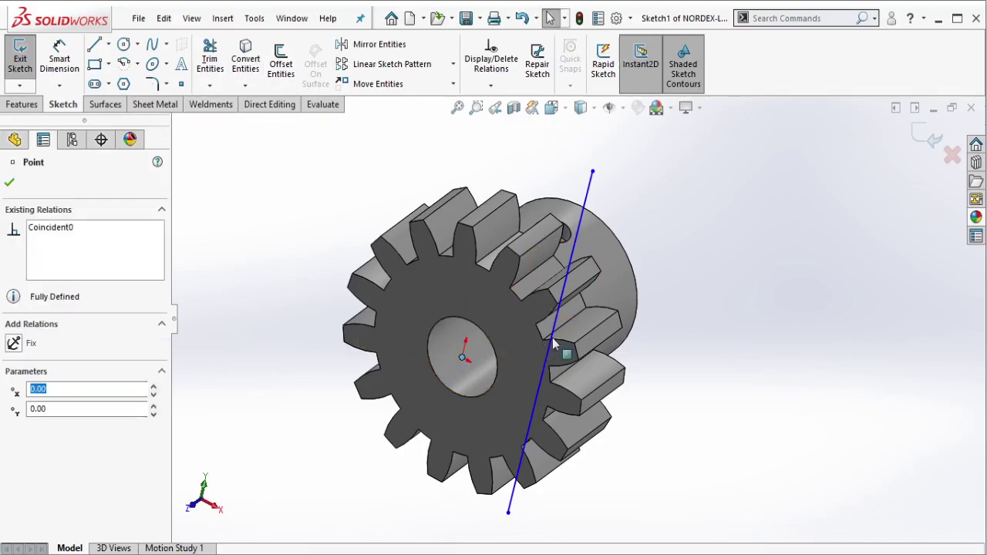
{"action": "left_click", "coordinate": [554, 344]}
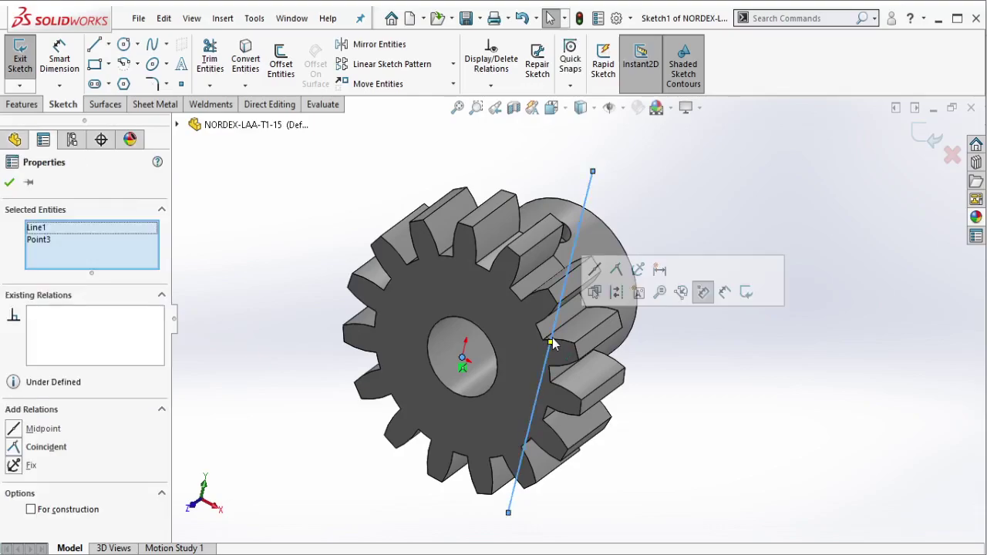
{"action": "left_click", "coordinate": [591, 290]}
{"action": "key", "text": "Escape"}
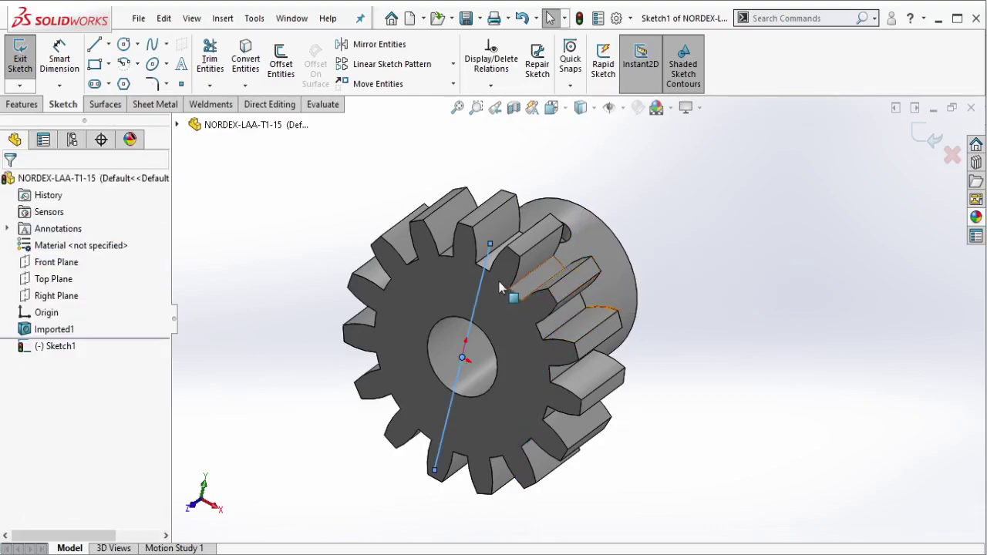
- Make the line vertical and lengthen it past the top of the gear
{"action": "left_click", "coordinate": [482, 284]}
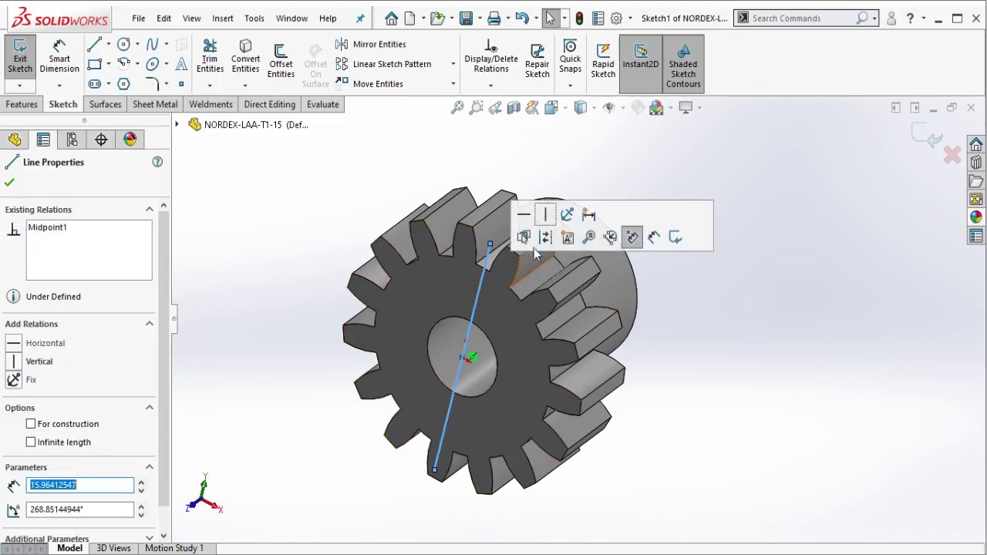
{"action": "left_click", "coordinate": [545, 214]}
{"action": "key", "text": "Escape"}
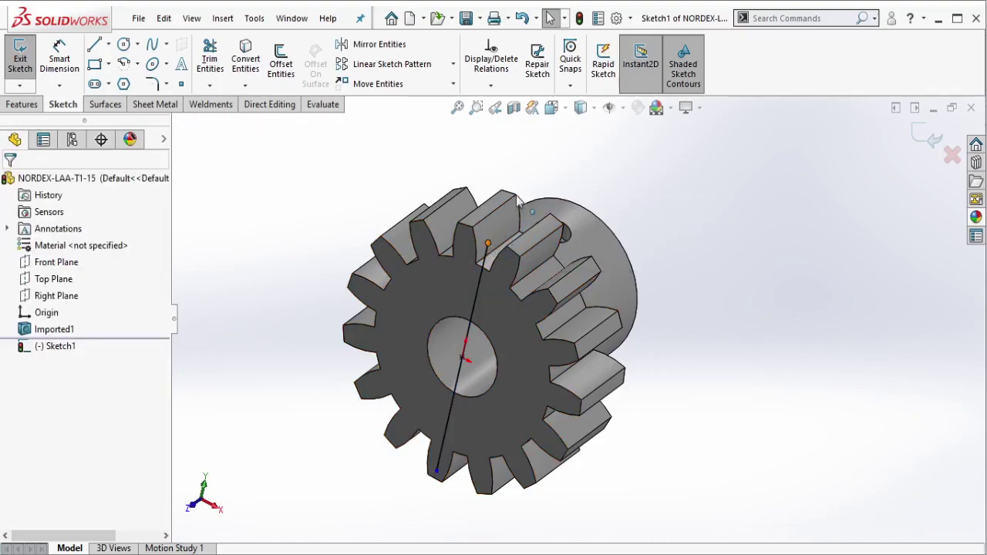
{"action": "left_click_drag", "start_coordinate": [492, 247], "coordinate": [510, 147]}
{"action": "scroll", "coordinate": [582, 328], "scroll_direction": "up", "scroll_amount": 2}
{"action": "middle_click_drag", "start_coordinate": [509, 293], "coordinate": [484, 296]}
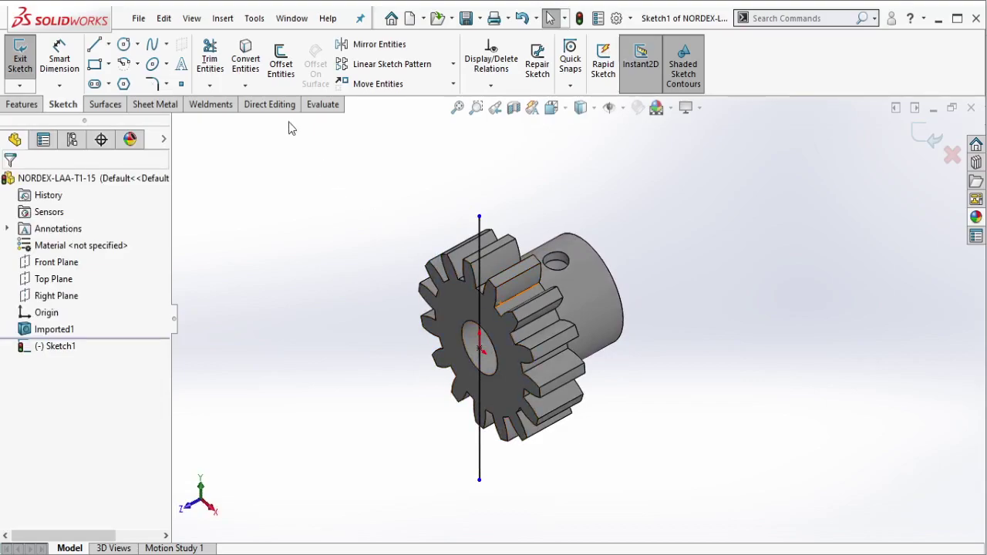
- Create Split1, cutting the gear into two solid bodies with Sketch1 as the trim tool
{"action": "left_click", "coordinate": [272, 105]}
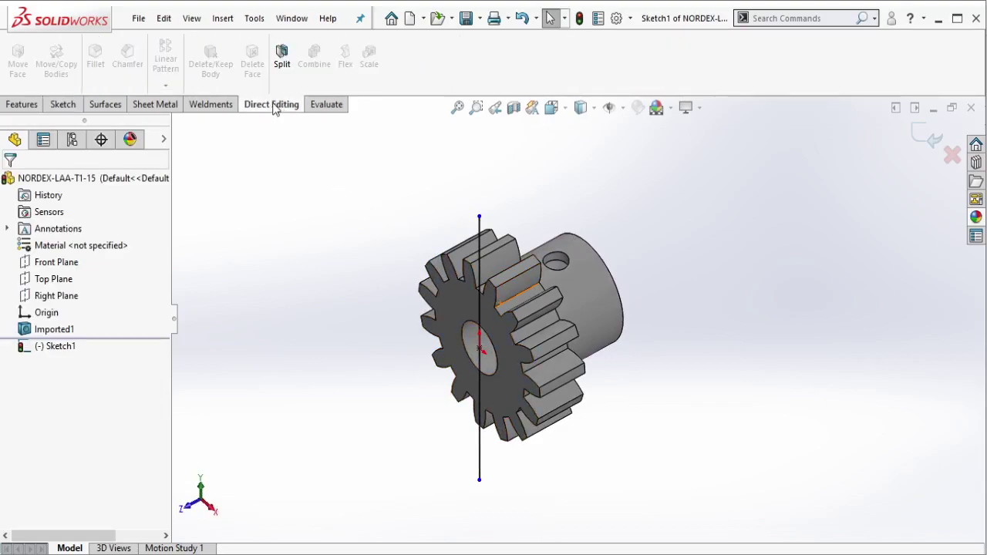
{"action": "right_click", "coordinate": [274, 108]}
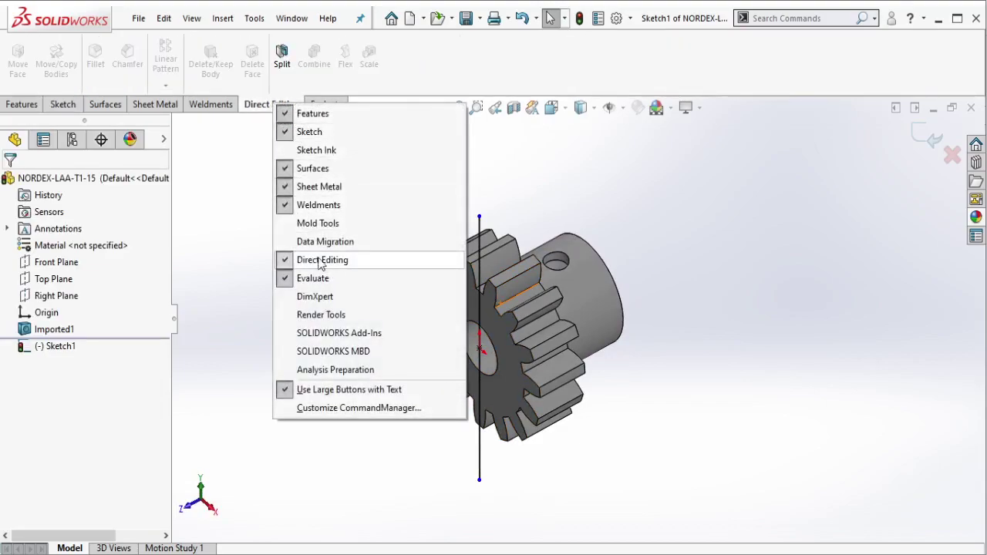
{"action": "left_click", "coordinate": [261, 110]}
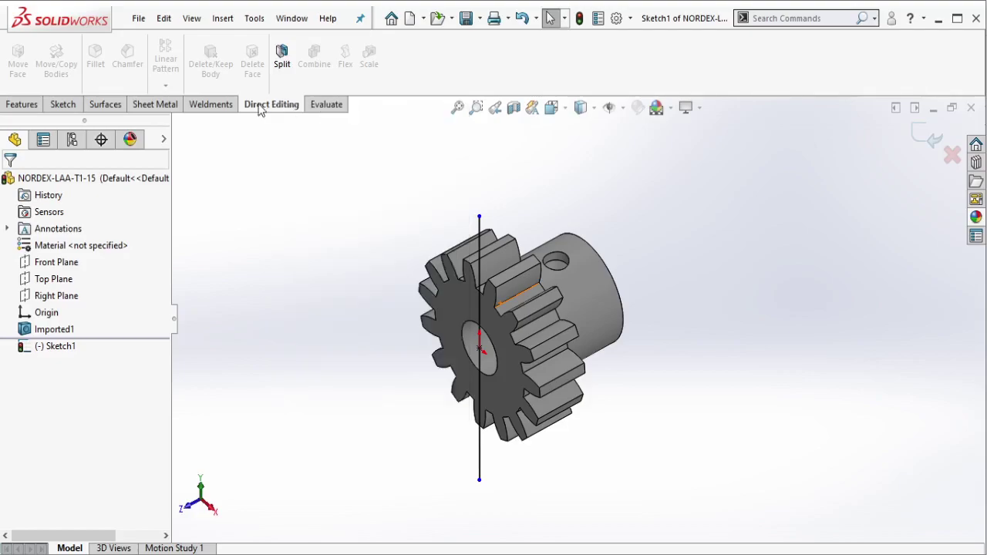
{"action": "left_click", "coordinate": [282, 69]}
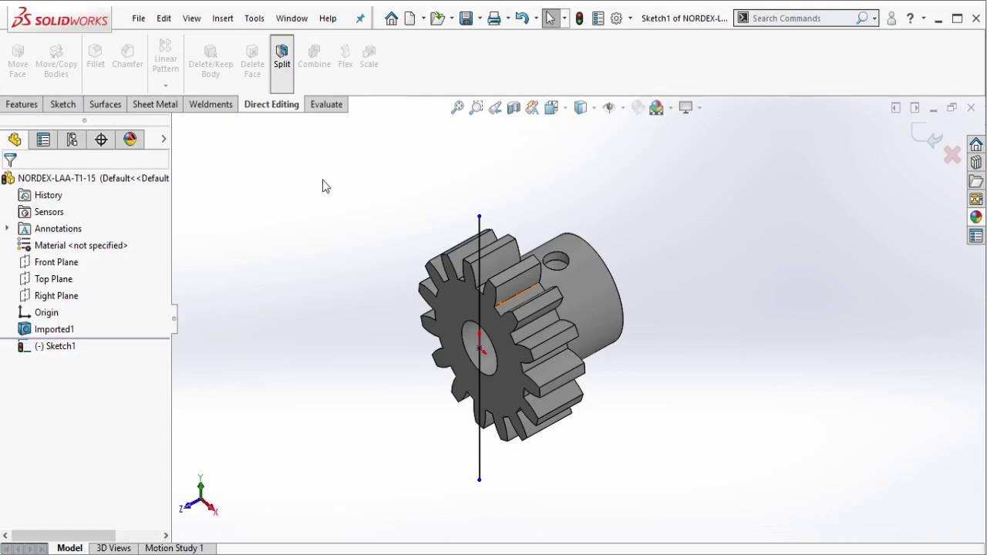
{"action": "middle_click_drag", "start_coordinate": [324, 186], "coordinate": [238, 397]}
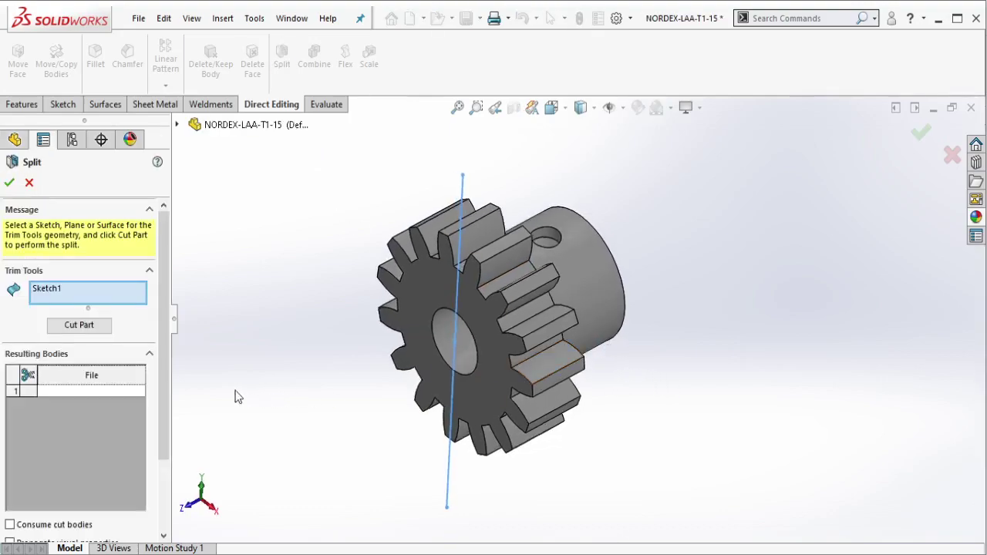
{"action": "left_click", "coordinate": [122, 393]}
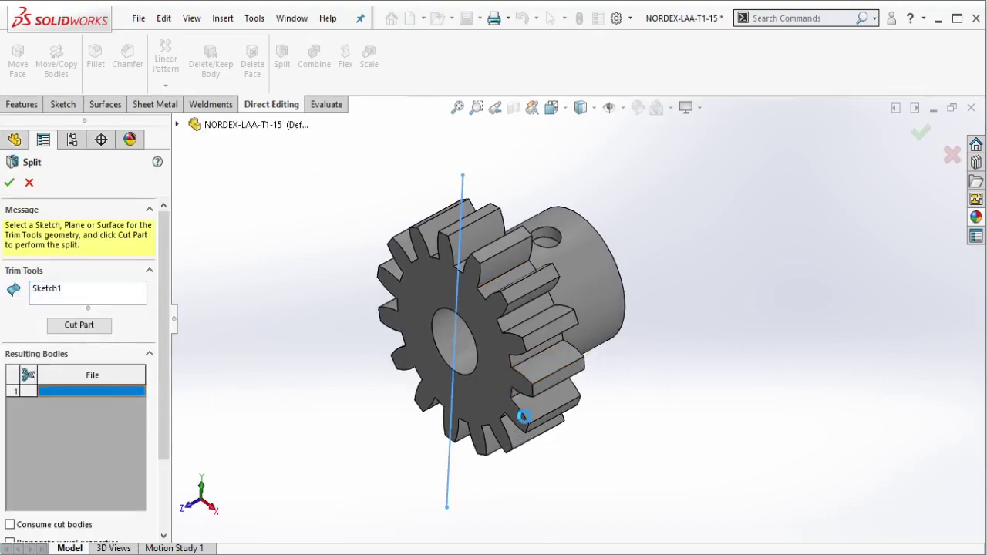
{"action": "left_click", "coordinate": [922, 132]}
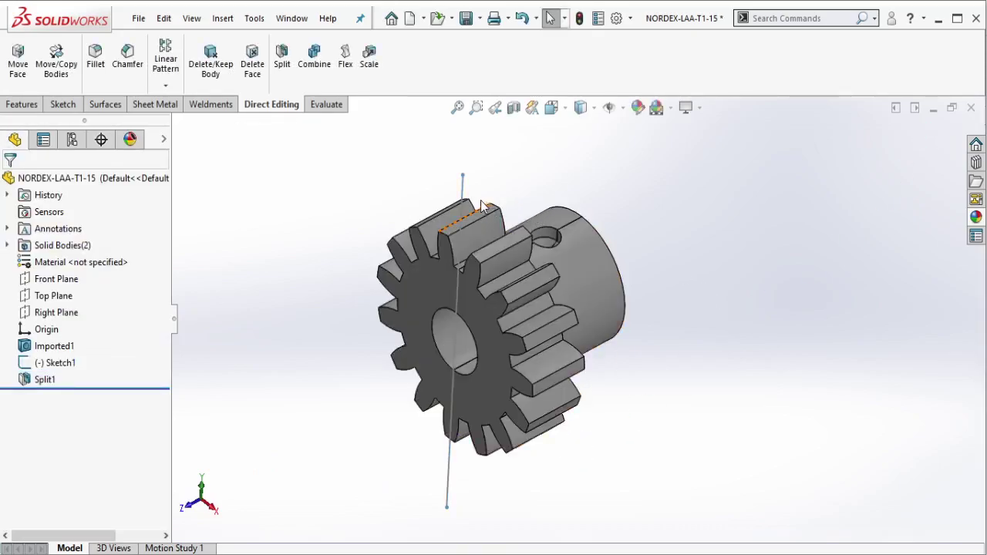
- Complete the split and orbit to view the cut between the two halves
{"action": "left_click", "coordinate": [463, 193]}
{"action": "left_click", "coordinate": [634, 203]}
{"action": "middle_click_drag", "start_coordinate": [635, 203], "coordinate": [656, 206]}
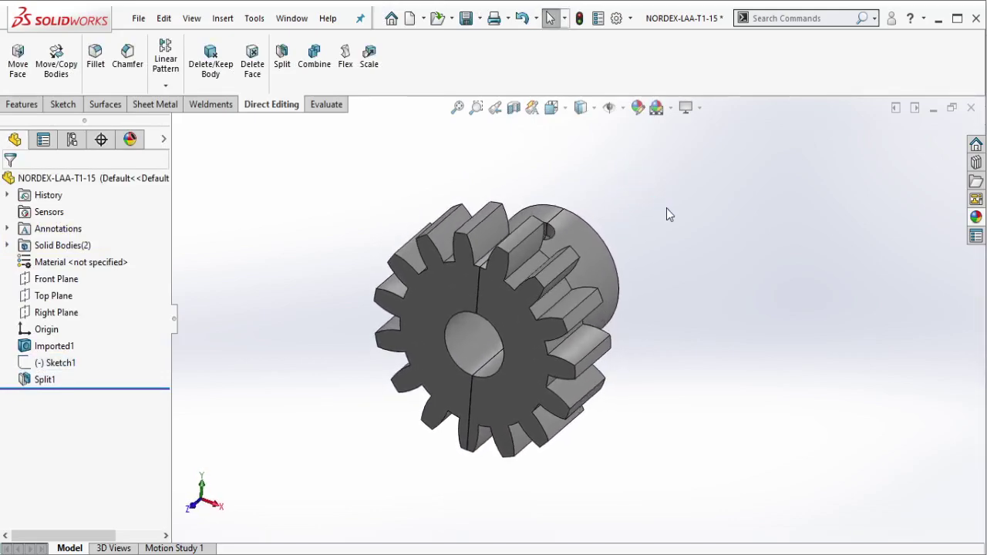
- Offset one gear half along X with Move/Copy Bodies so the pieces sit apart
{"action": "left_click", "coordinate": [56, 58]}
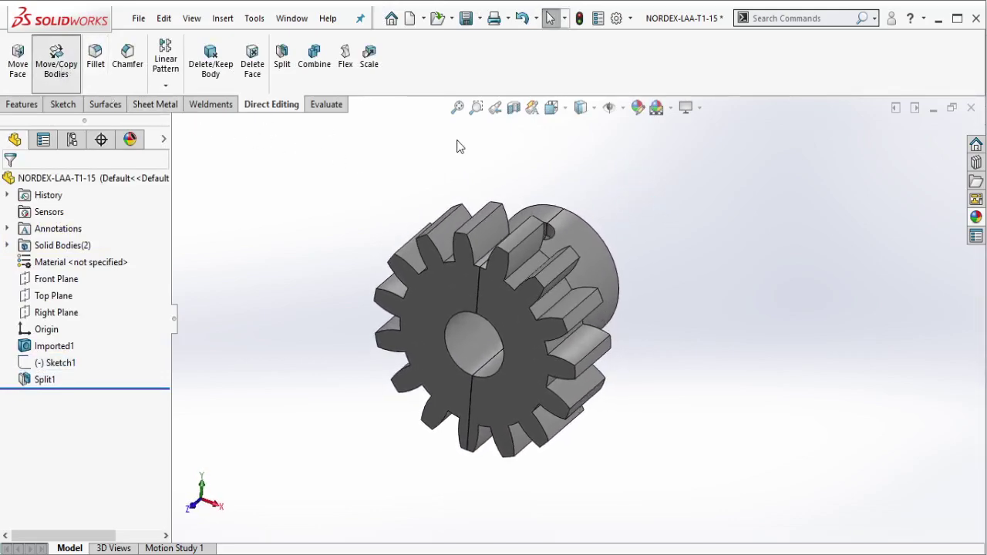
{"action": "left_click", "coordinate": [625, 311]}
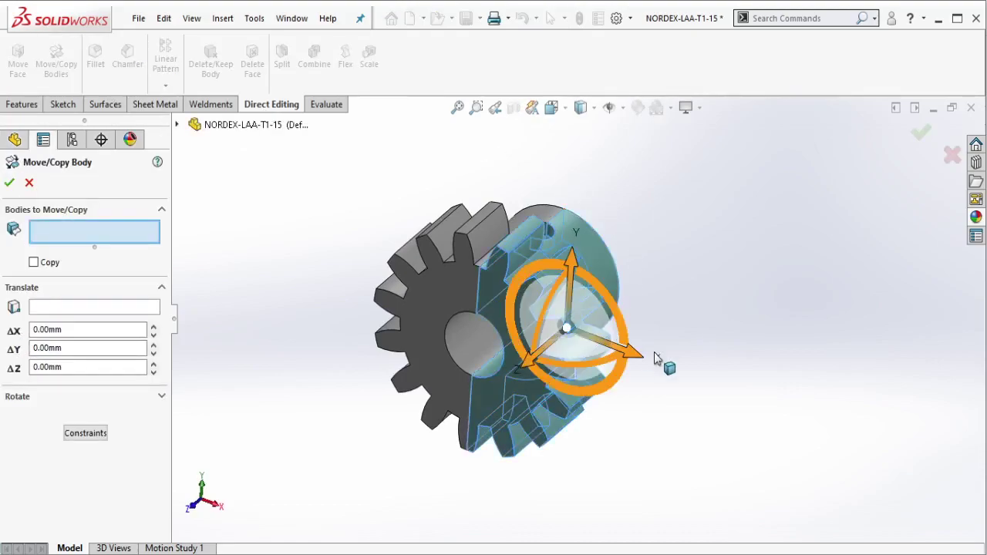
{"action": "left_click_drag", "start_coordinate": [648, 358], "coordinate": [759, 398]}
{"action": "left_click", "coordinate": [10, 183]}
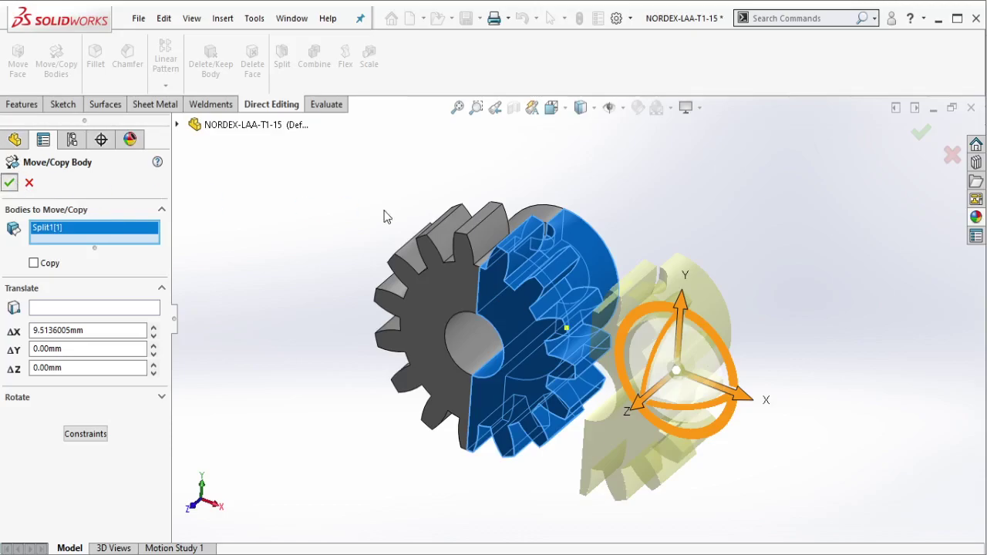
{"action": "mouse_move", "coordinate": [645, 261]}
{"action": "middle_mouse_down"}
{"action": "mouse_move", "coordinate": [682, 241]}
{"action": "mouse_move", "coordinate": [727, 240]}
{"action": "mouse_move", "coordinate": [594, 234]}
{"action": "mouse_move", "coordinate": [447, 269]}
{"action": "mouse_move", "coordinate": [571, 223]}
{"action": "mouse_move", "coordinate": [641, 217]}
{"action": "mouse_move", "coordinate": [645, 225]}
{"action": "mouse_move", "coordinate": [589, 265]}
{"action": "middle_mouse_up"}
{"action": "left_click", "coordinate": [54, 364]}
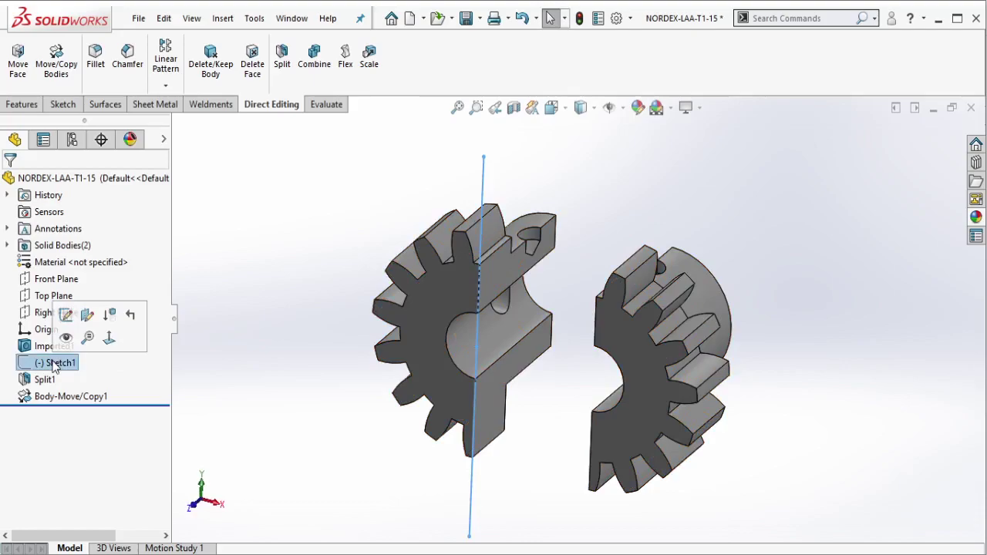
- Group Sketch1 through Body-Move/Copy1 into a new folder named 'Split 1'
{"action": "left_click", "coordinate": [46, 396], "text": "shift"}
{"action": "right_click", "coordinate": [47, 397]}
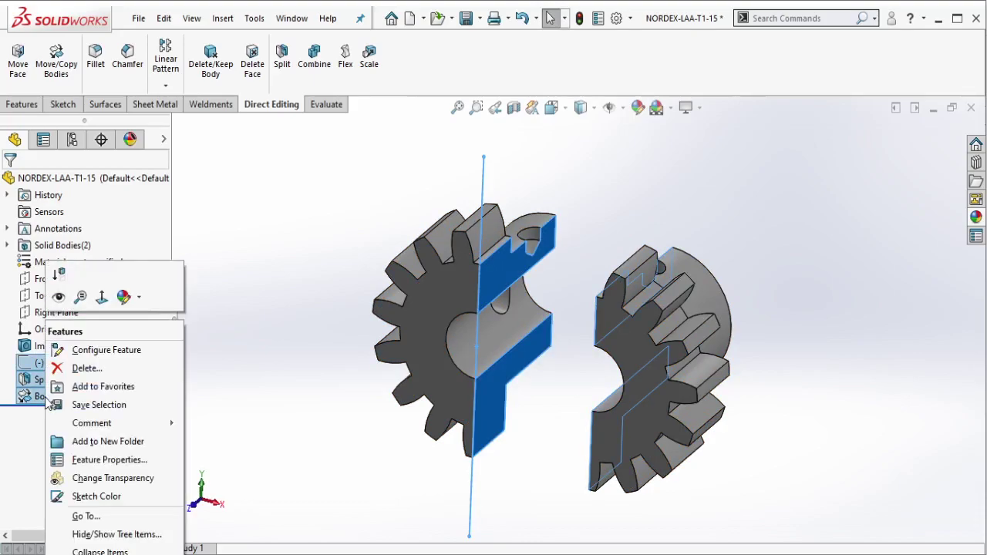
{"action": "left_click", "coordinate": [68, 442]}
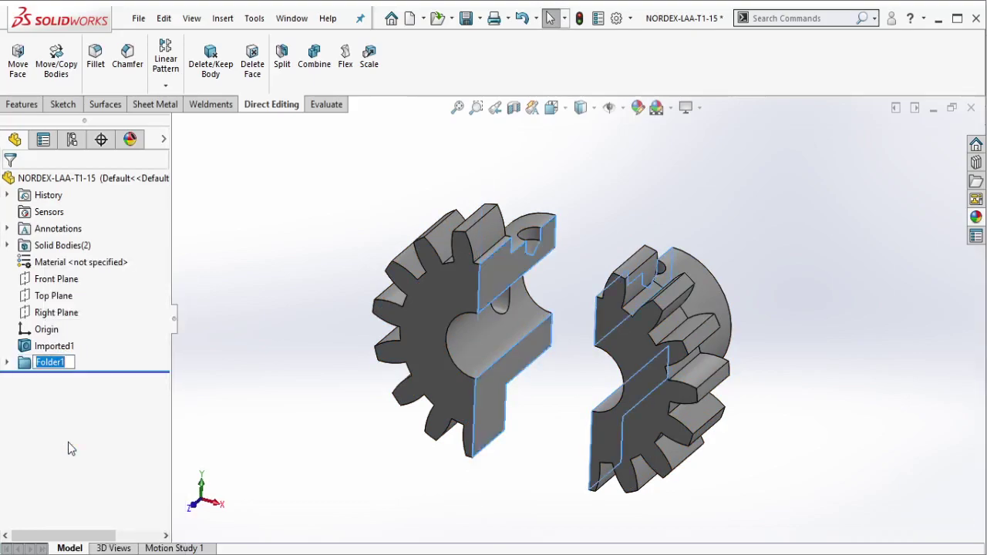
{"action": "type", "text": "Split"}
{"action": "type", "text": " 1"}
{"action": "left_click", "coordinate": [291, 384]}
- Suppress the Split 1 folder to check the whole gear, then unsuppress it
{"action": "right_click", "coordinate": [31, 364]}
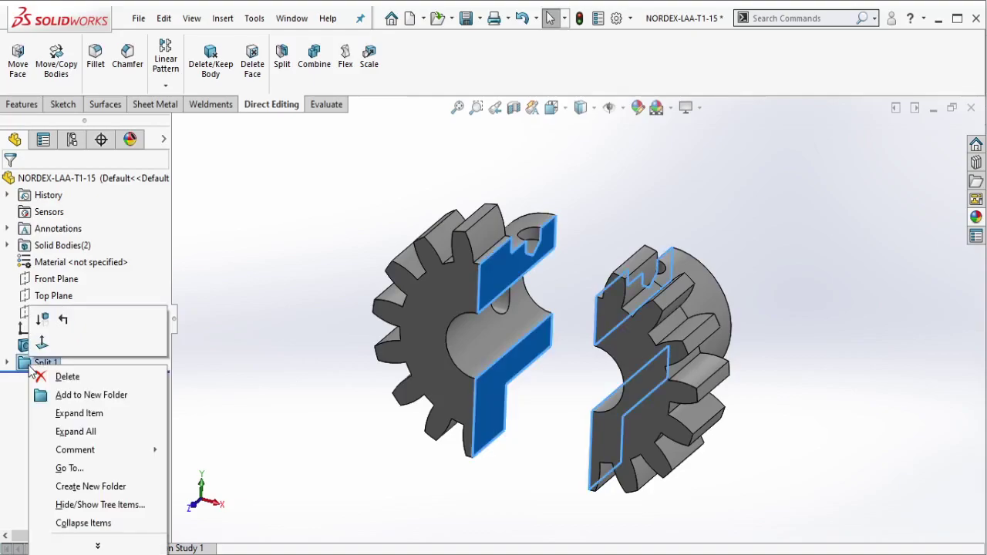
{"action": "left_click", "coordinate": [47, 326]}
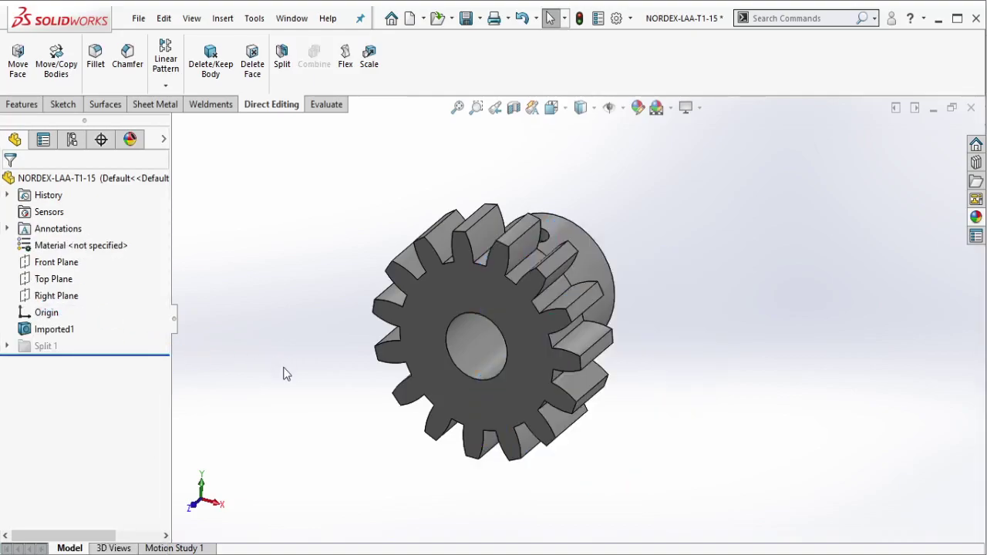
{"action": "scroll", "coordinate": [486, 324], "scroll_direction": "up", "scroll_amount": 2}
{"action": "scroll", "coordinate": [675, 333], "scroll_direction": "down", "scroll_amount": 2}
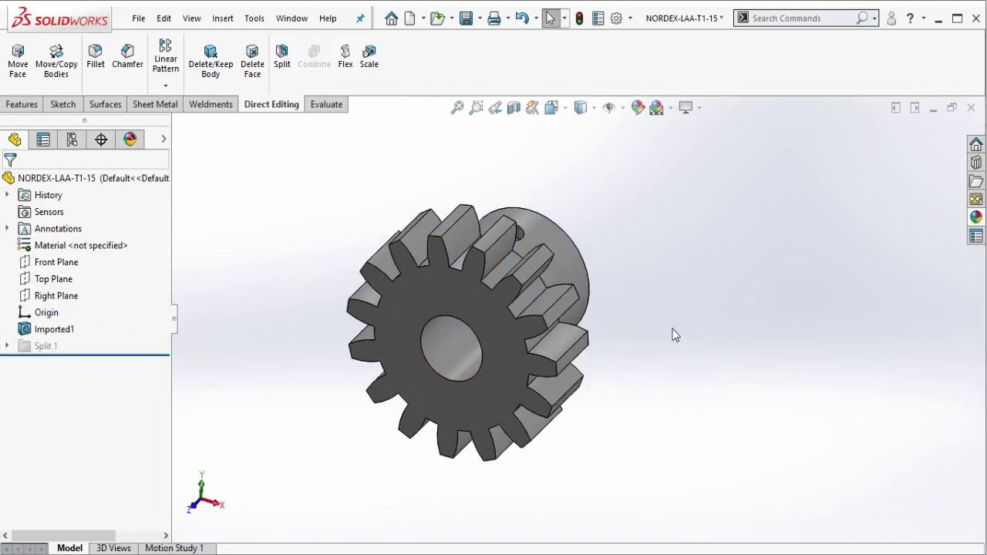
{"action": "left_click", "coordinate": [46, 347]}
{"action": "left_click", "coordinate": [62, 301]}
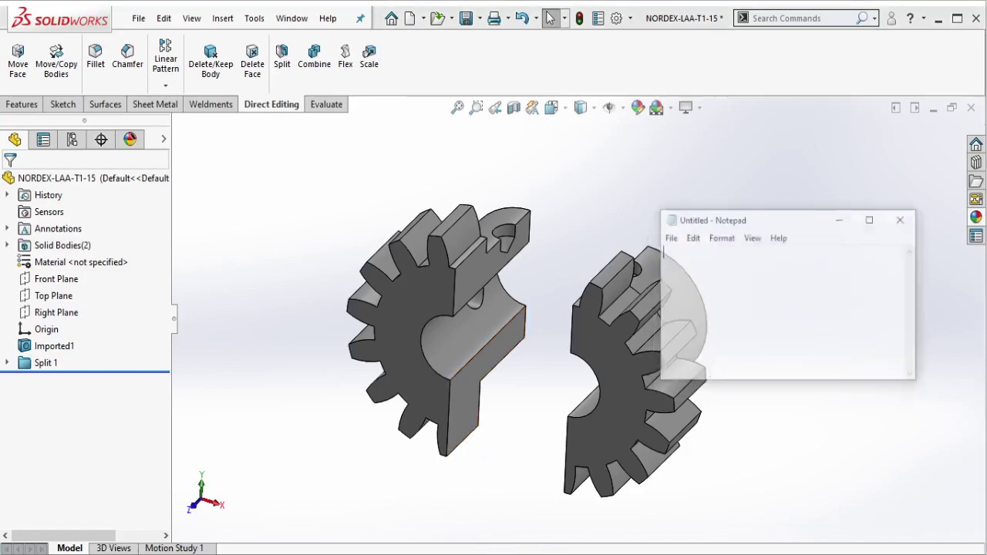
- Move Notepad to the top right, type and undo a short note, then minimize it
{"action": "left_click_drag", "start_coordinate": [798, 186], "coordinate": [814, 107]}
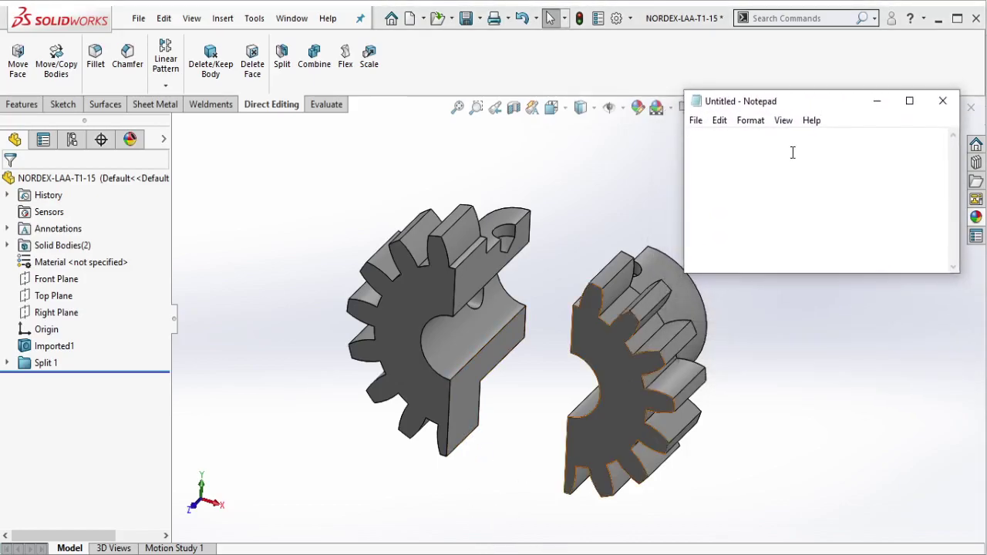
{"action": "type", "text": "this one is straight split"}
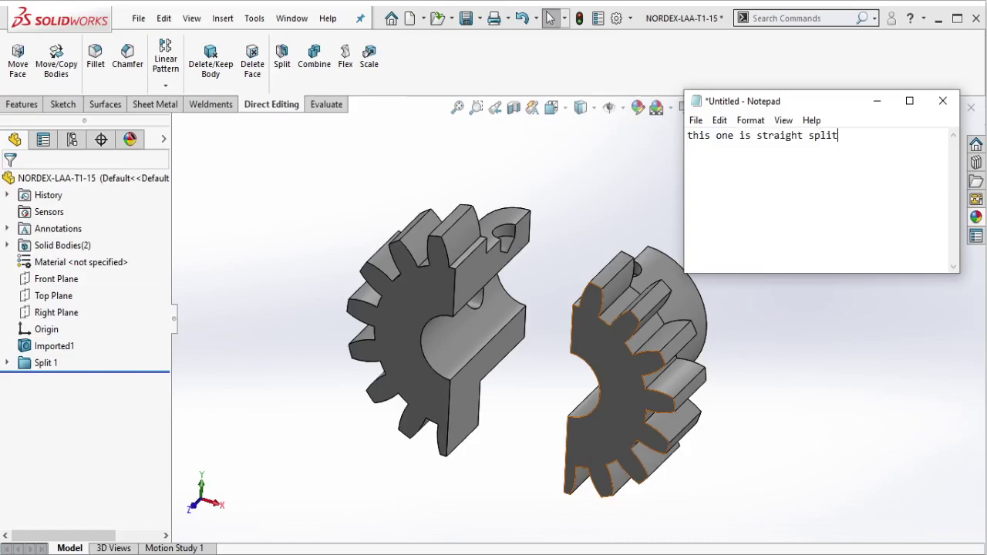
{"action": "key", "text": "ctrl+z"}
{"action": "left_click", "coordinate": [877, 101]}
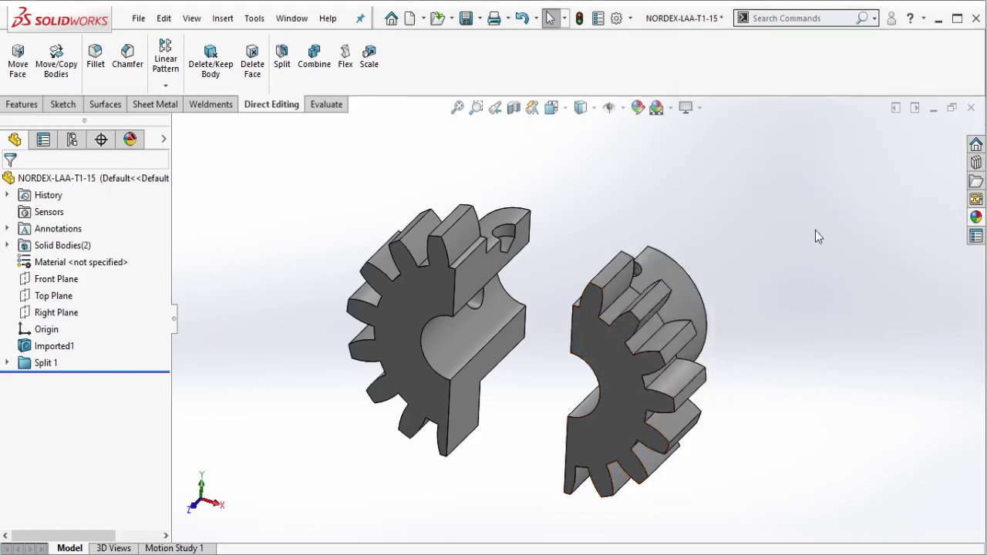
- Suppress the Split 1 folder so the gear shows whole
{"action": "left_click", "coordinate": [46, 363]}
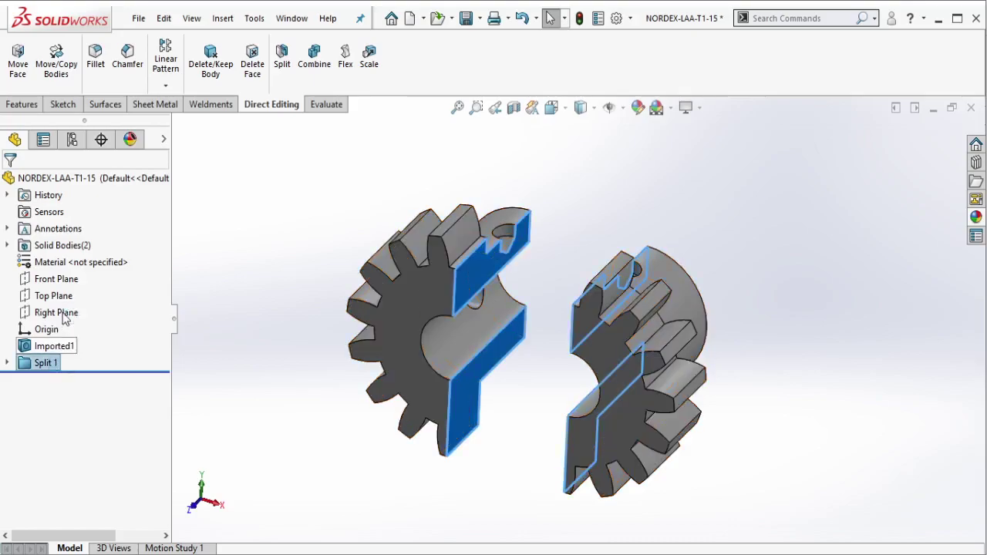
{"action": "left_click", "coordinate": [67, 320]}
{"action": "scroll", "coordinate": [647, 315], "scroll_direction": "down", "scroll_amount": 1}
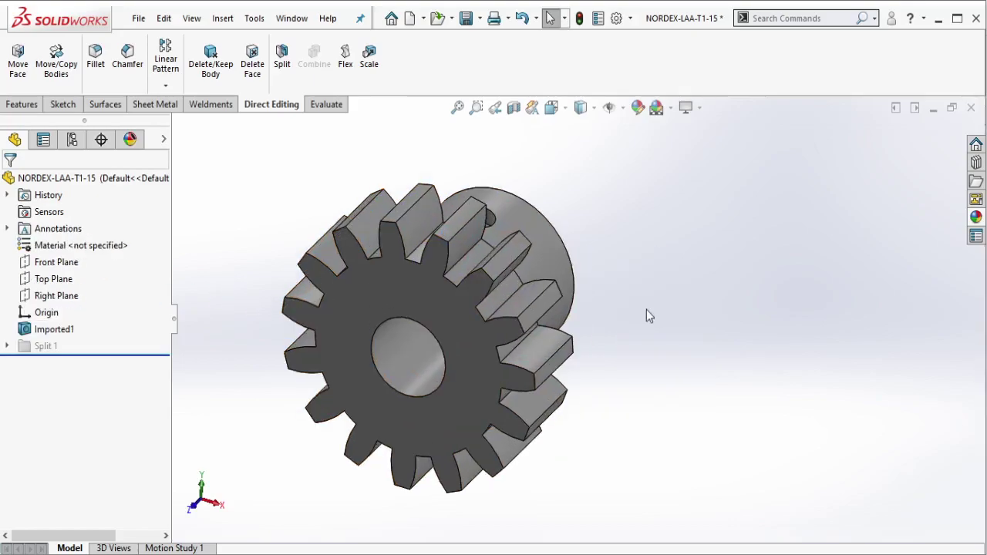
- Save the part and start a new sketch on the gear's front face
{"action": "left_click", "coordinate": [466, 18]}
{"action": "left_click", "coordinate": [397, 285]}
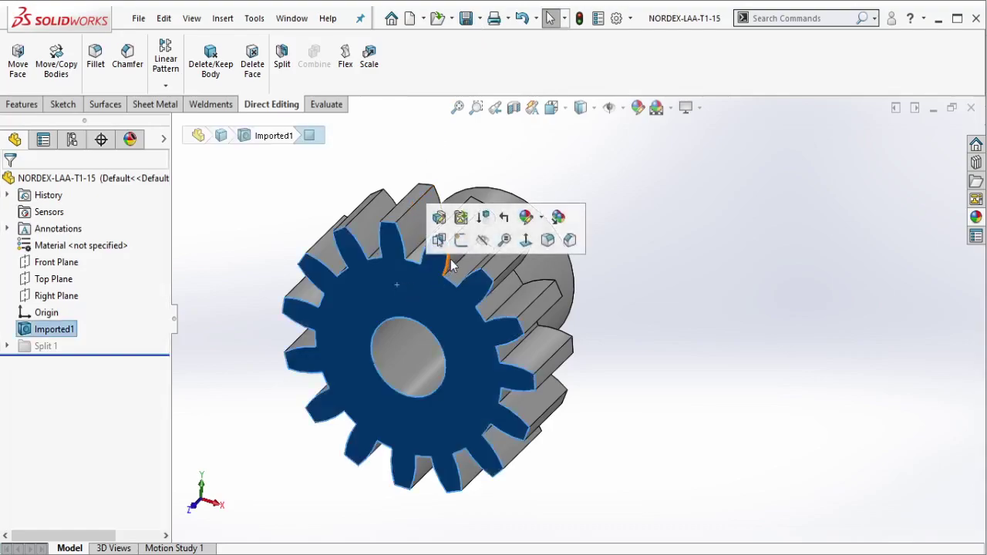
{"action": "left_click", "coordinate": [461, 242]}
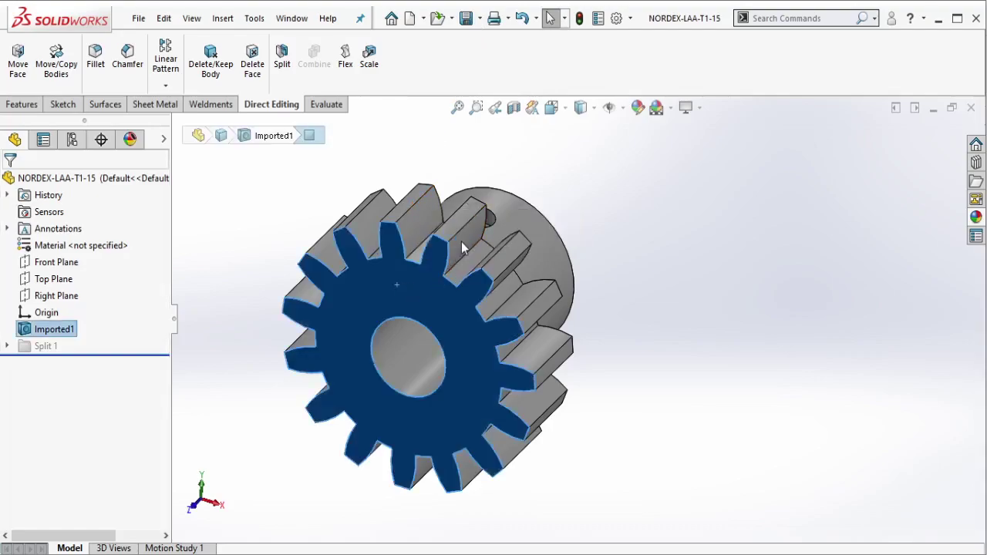
{"action": "left_click", "coordinate": [605, 242]}
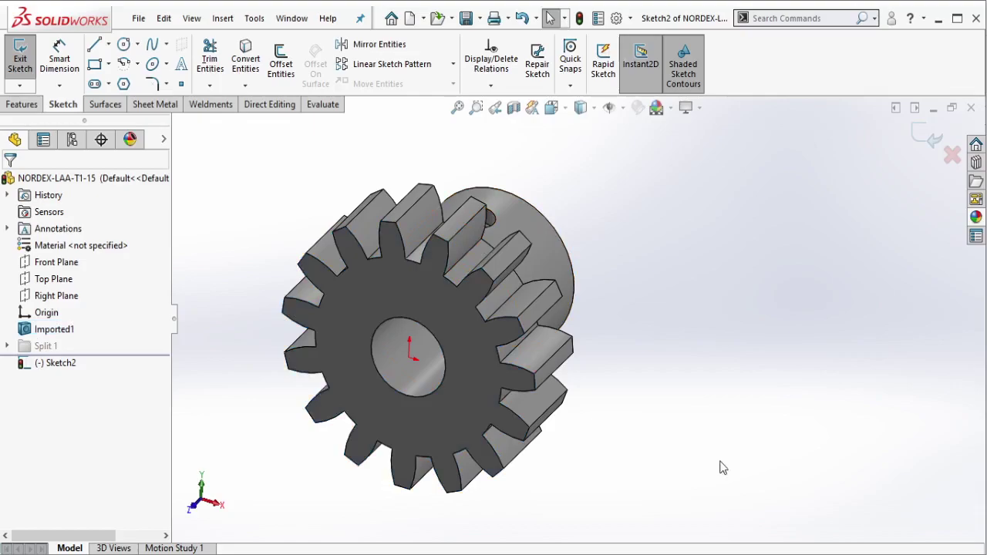
- Draw a three-point spline from above the gear, through the bore, to below left
{"action": "left_click", "coordinate": [154, 44]}
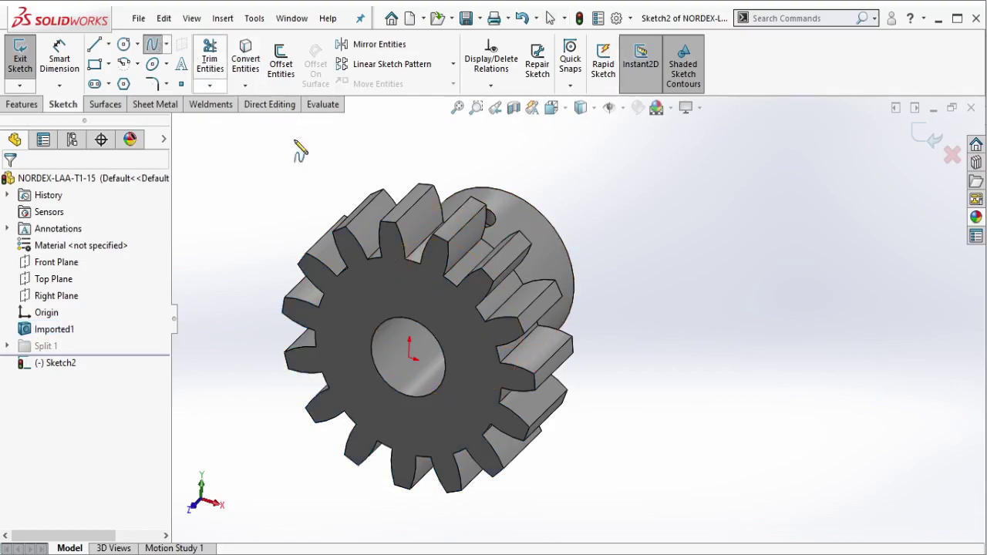
{"action": "left_click", "coordinate": [508, 171]}
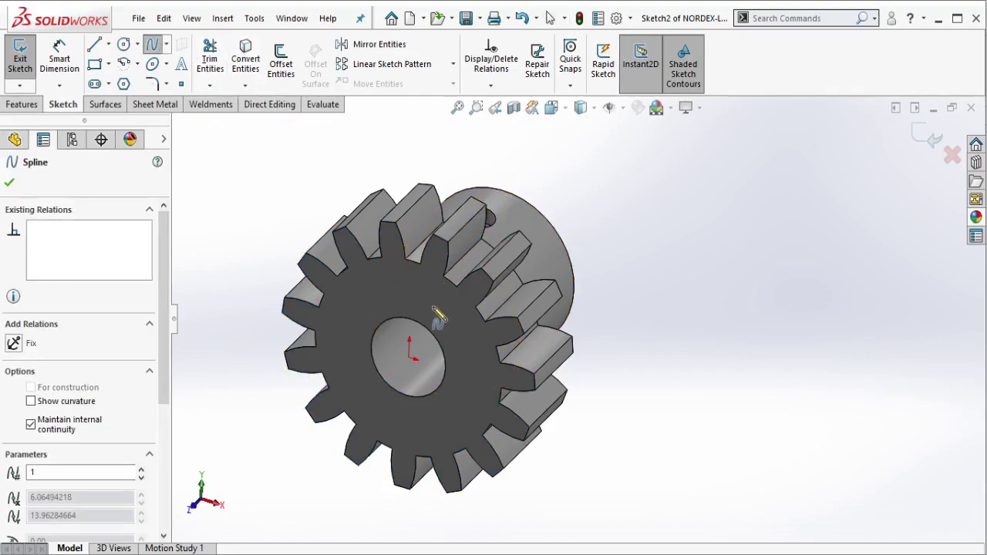
{"action": "left_click", "coordinate": [426, 340]}
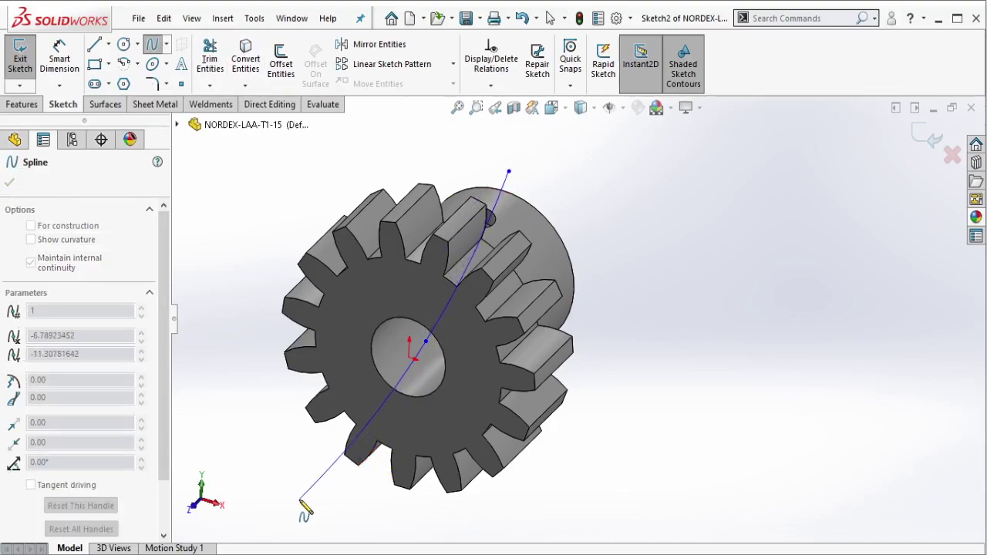
{"action": "left_click", "coordinate": [315, 464]}
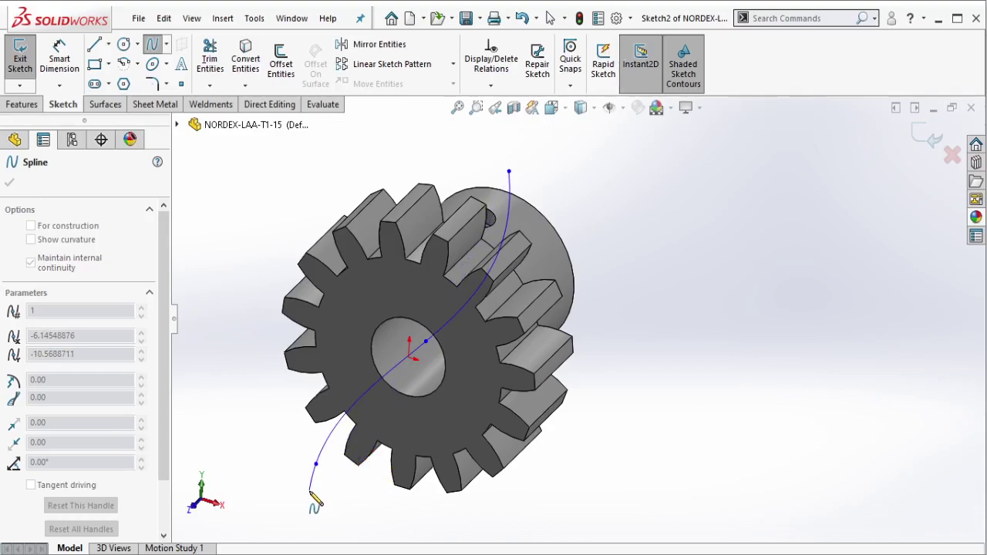
{"action": "key", "text": "Escape"}
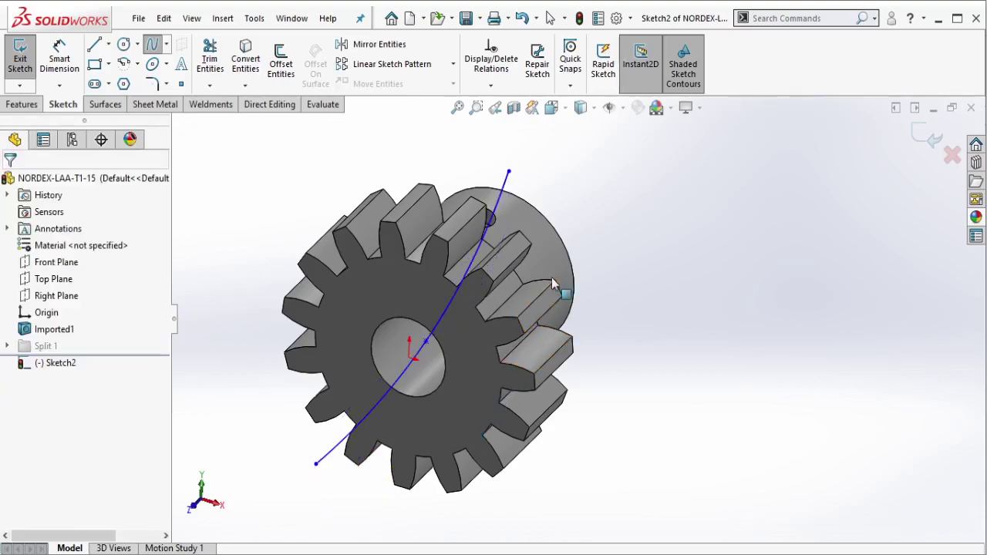
- Show the spline's control polygon and pull a control vertex to bend the curve
{"action": "left_click", "coordinate": [505, 197]}
{"action": "right_click", "coordinate": [505, 197]}
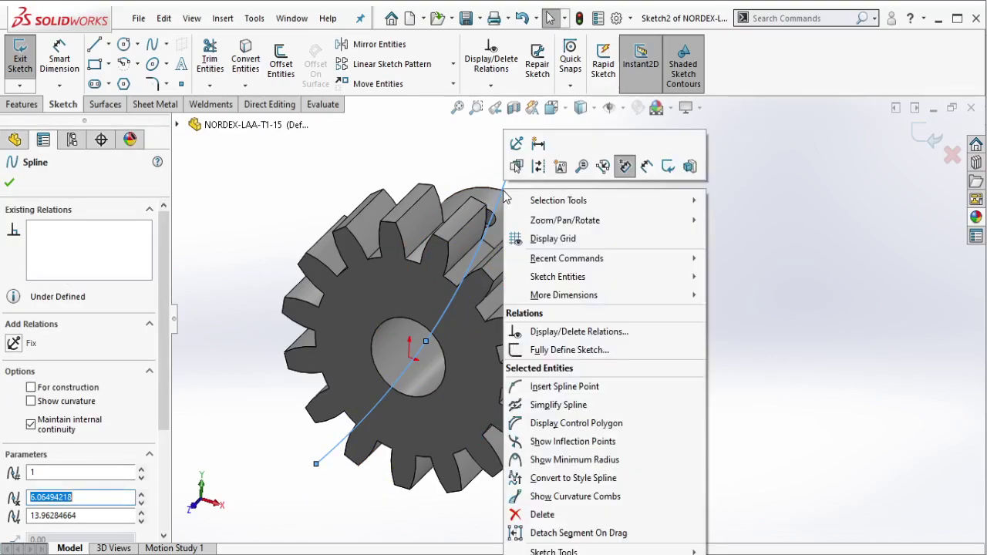
{"action": "left_click", "coordinate": [532, 428]}
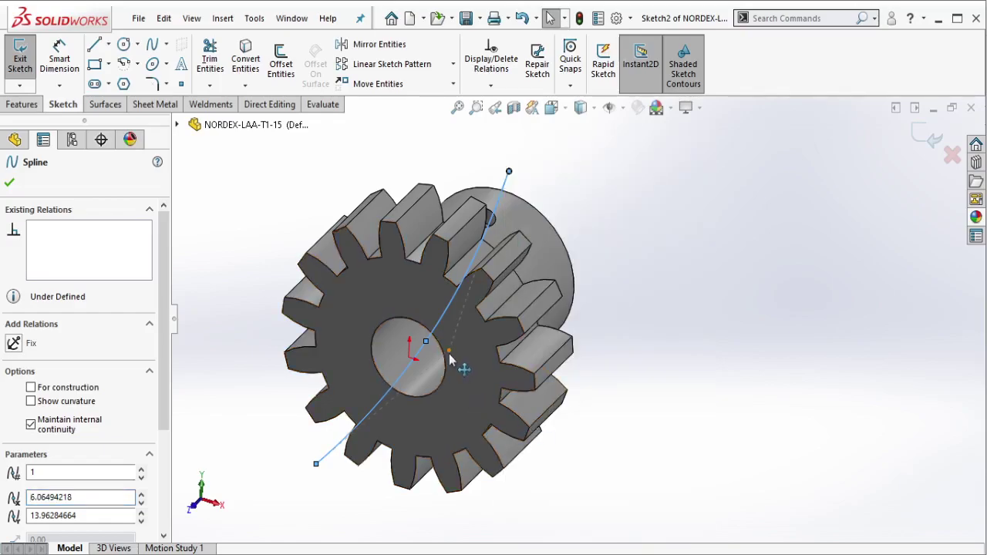
{"action": "left_click_drag", "start_coordinate": [503, 337], "coordinate": [586, 254]}
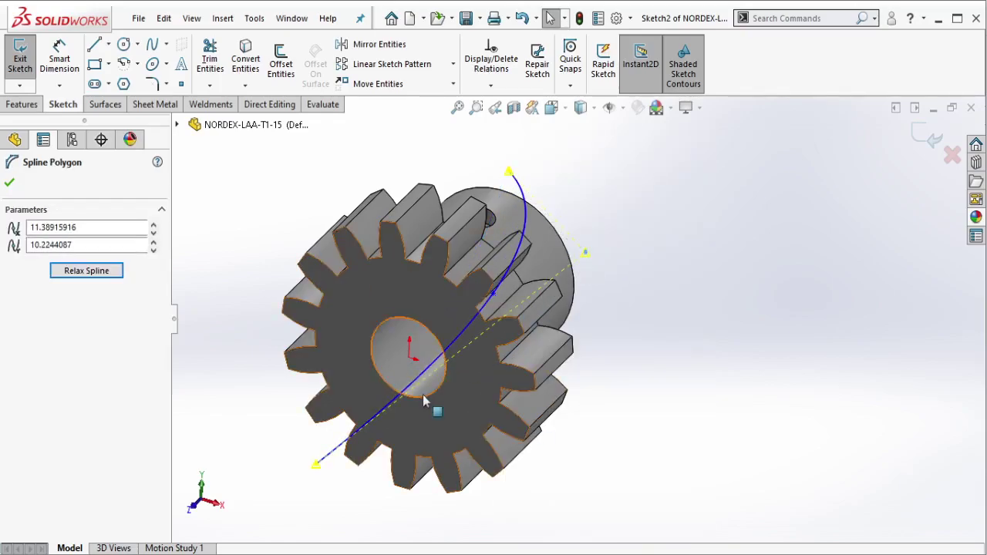
- Add a spline point near the lower teeth and drag points to reshape the curve
{"action": "left_click", "coordinate": [399, 394]}
{"action": "right_click", "coordinate": [399, 393]}
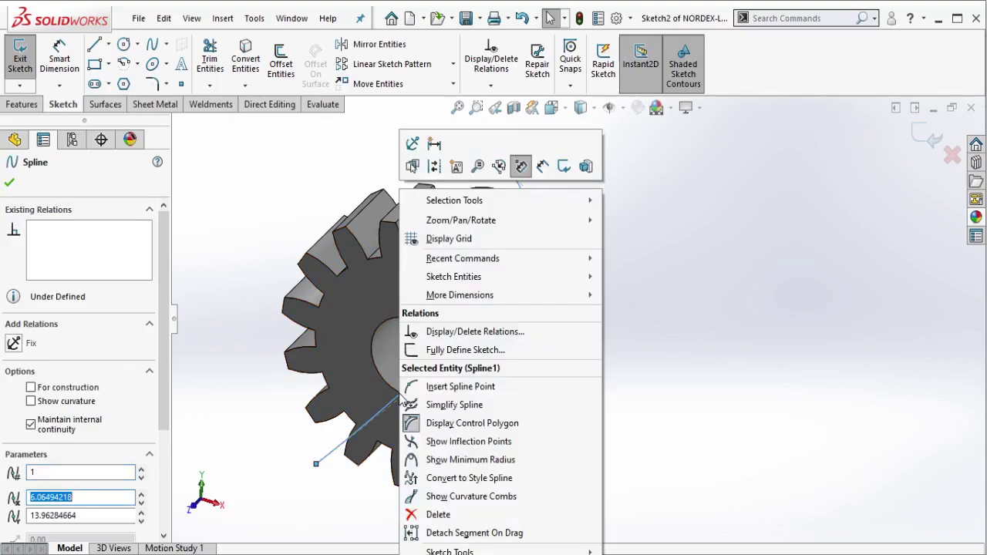
{"action": "left_click", "coordinate": [417, 387]}
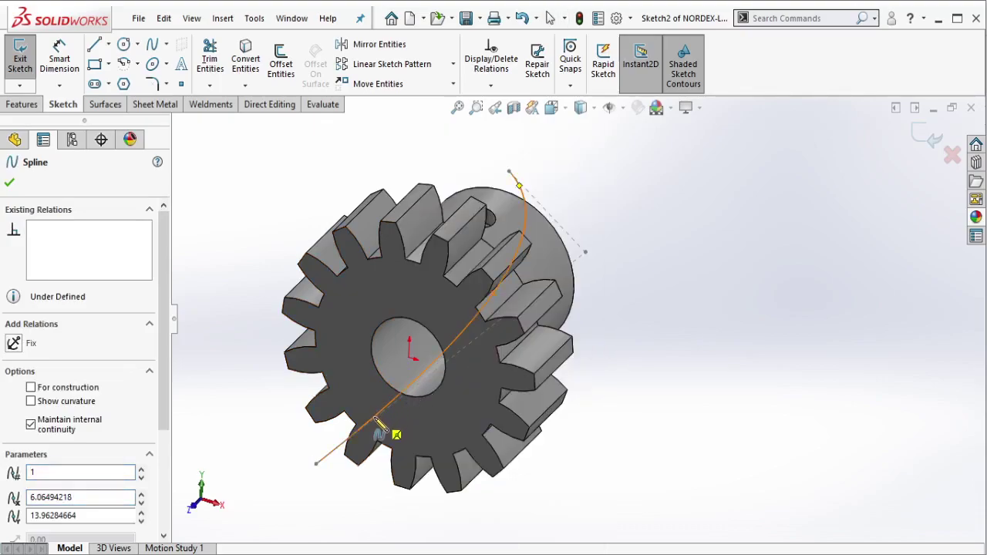
{"action": "left_click", "coordinate": [370, 420]}
{"action": "scroll", "coordinate": [367, 436], "scroll_direction": "down", "scroll_amount": 3}
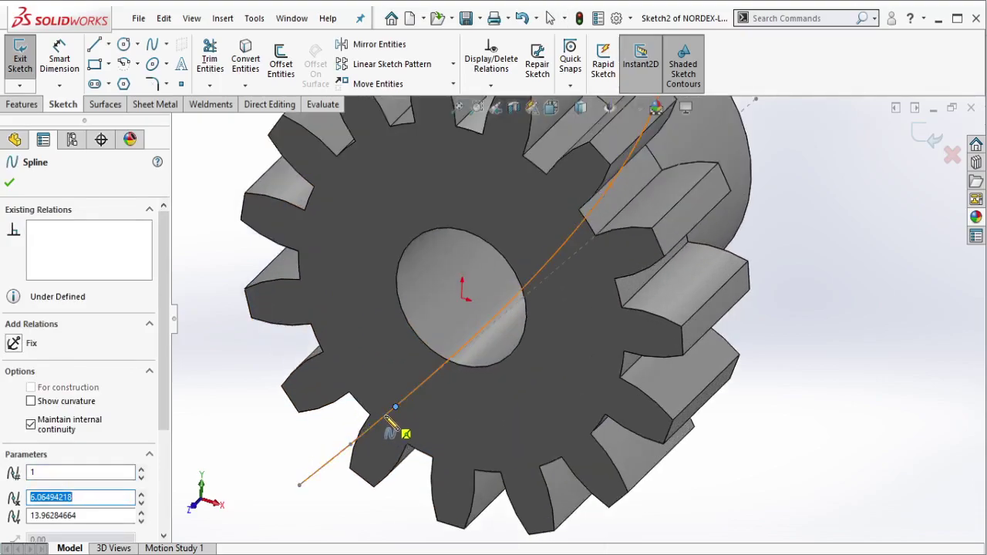
{"action": "left_click_drag", "start_coordinate": [367, 451], "coordinate": [270, 353]}
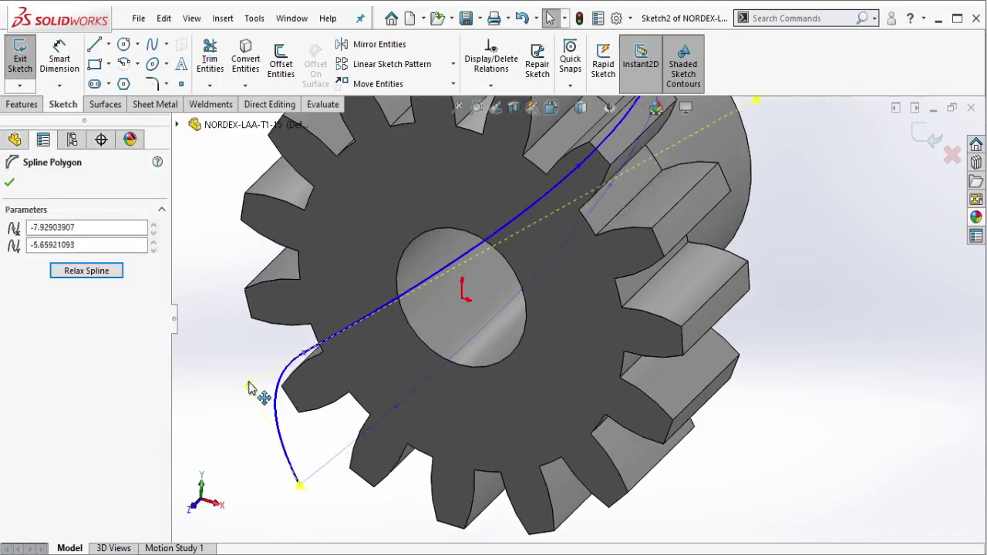
{"action": "scroll", "coordinate": [340, 374], "scroll_direction": "up", "scroll_amount": 3}
{"action": "scroll", "coordinate": [397, 393], "scroll_direction": "up", "scroll_amount": 2}
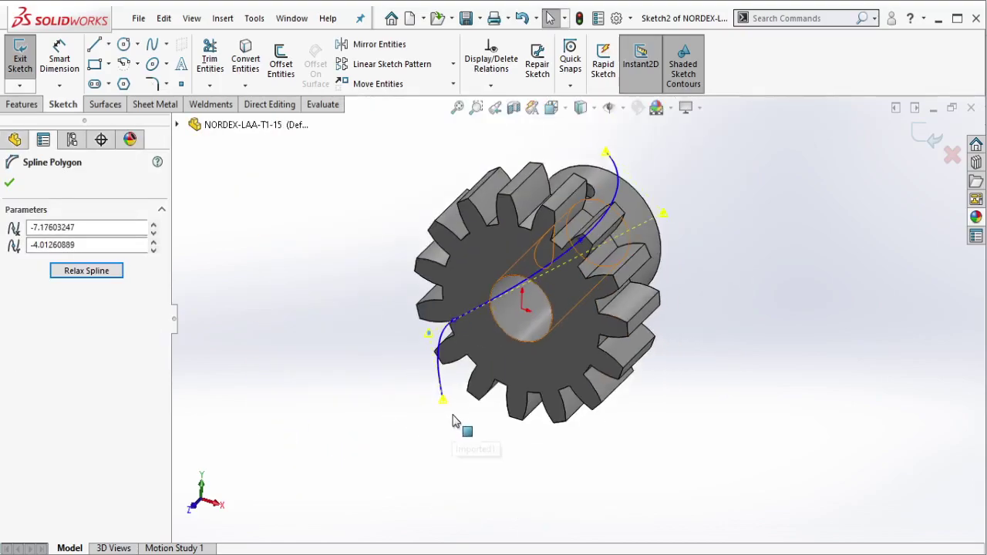
{"action": "scroll", "coordinate": [445, 405], "scroll_direction": "down", "scroll_amount": 3}
{"action": "left_click_drag", "start_coordinate": [434, 391], "coordinate": [368, 535]}
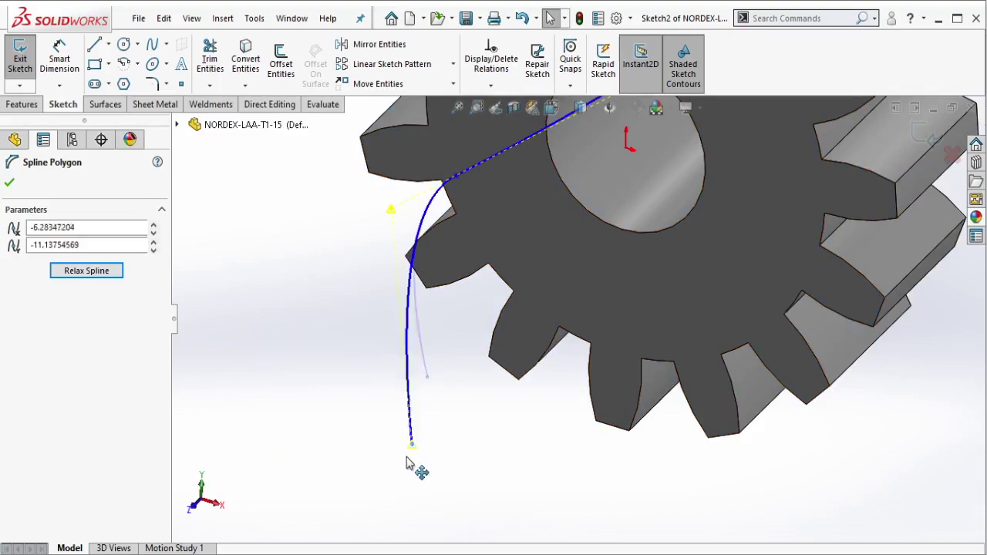
{"action": "scroll", "coordinate": [540, 286], "scroll_direction": "up", "scroll_amount": 3}
{"action": "scroll", "coordinate": [532, 308], "scroll_direction": "up", "scroll_amount": 2}
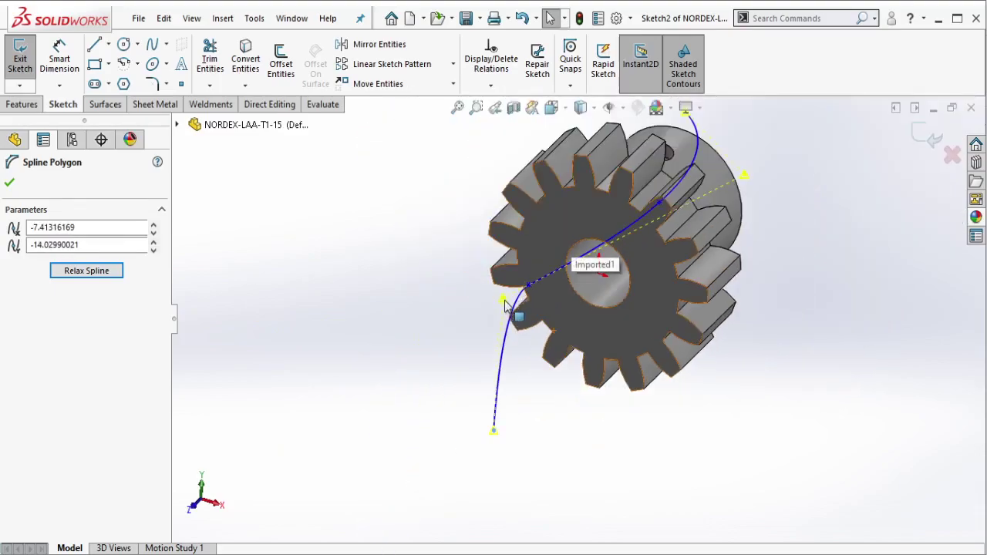
{"action": "left_click_drag", "start_coordinate": [486, 344], "coordinate": [464, 344]}
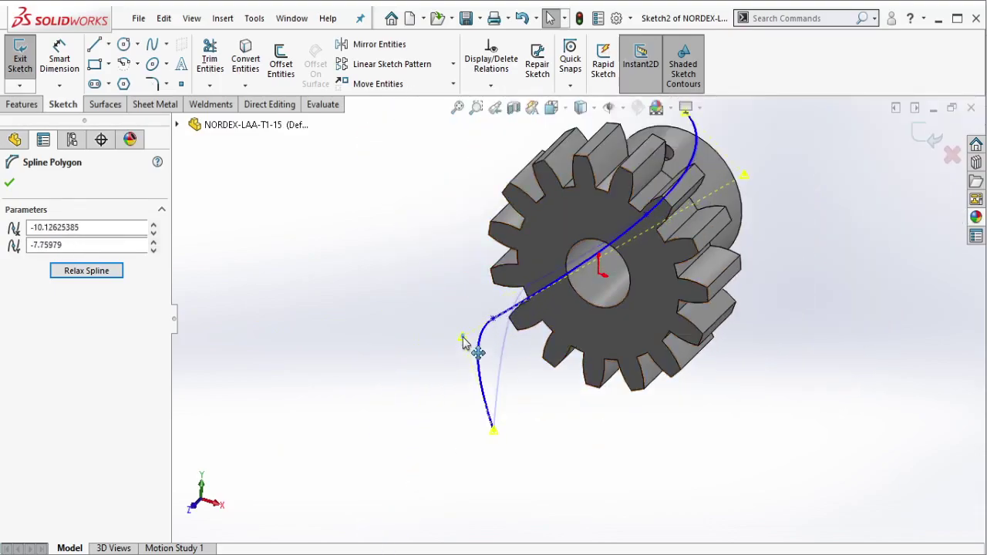
- Delete the spline point at the gear centre, leaving a nearly straight diagonal spline
{"action": "left_click", "coordinate": [599, 271]}
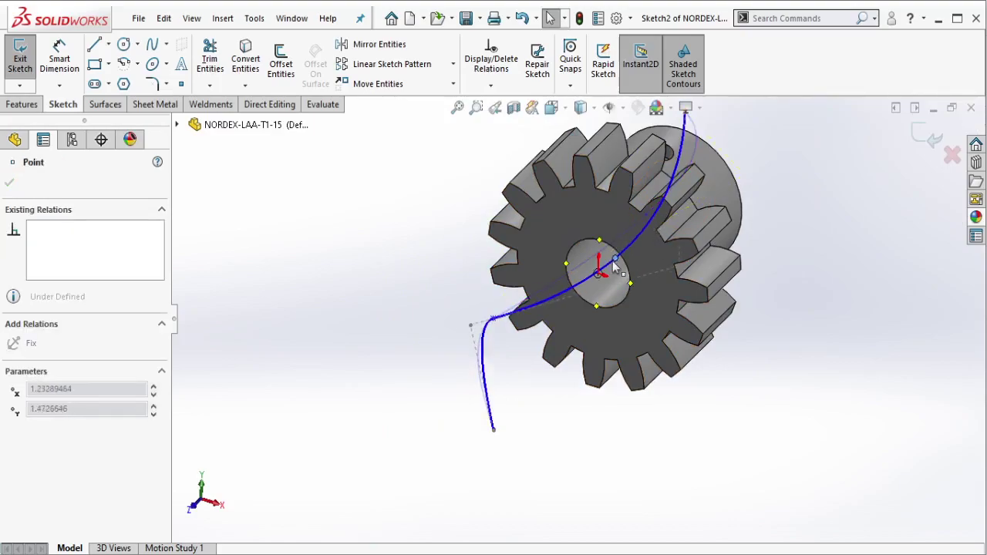
{"action": "right_click", "coordinate": [493, 320]}
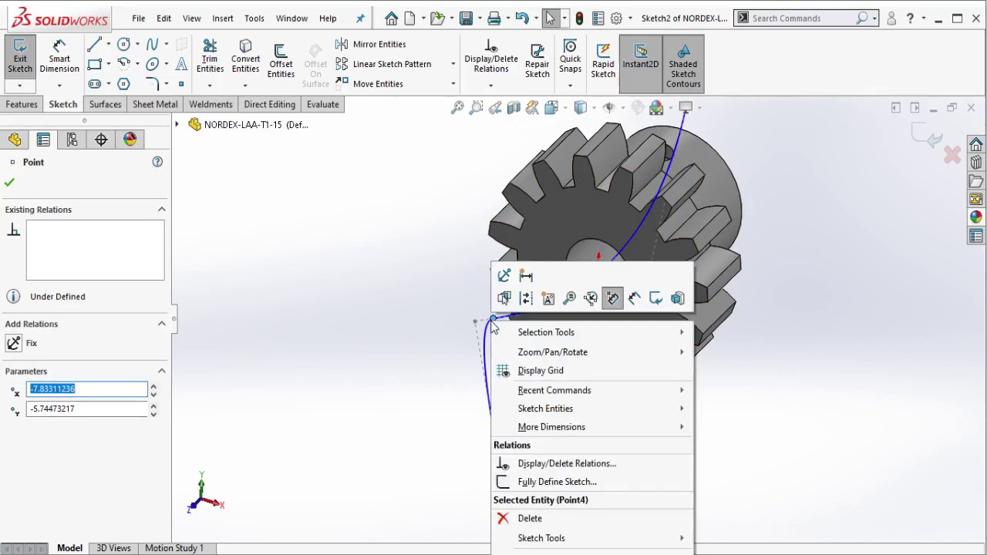
{"action": "left_click", "coordinate": [531, 518]}
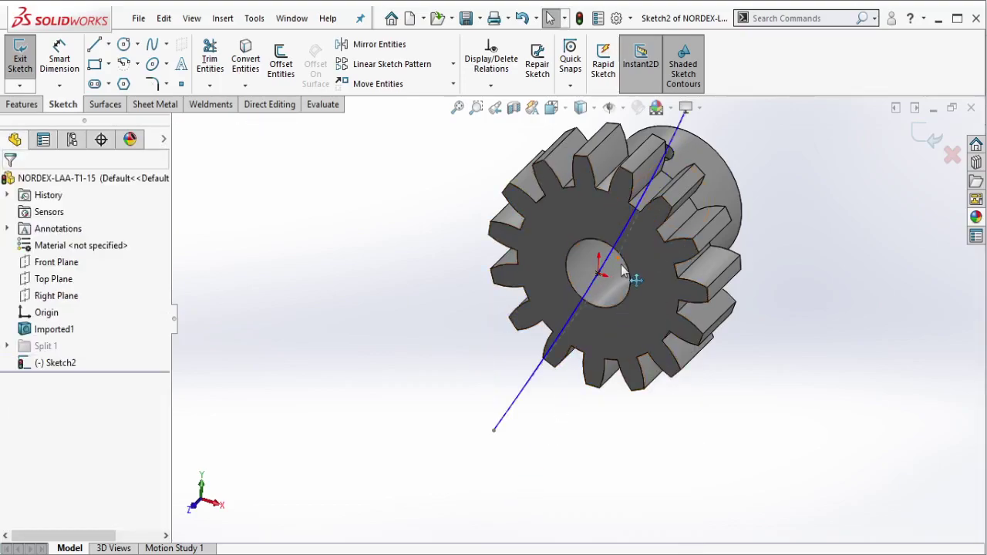
- Drag the straight spline's lower endpoint to curve it through the gear
{"action": "left_click", "coordinate": [642, 276]}
{"action": "mouse_move", "coordinate": [493, 431]}
{"action": "left_mouse_down"}
{"action": "mouse_move", "coordinate": [326, 278]}
{"action": "mouse_move", "coordinate": [478, 403]}
{"action": "left_mouse_up"}
{"action": "scroll", "coordinate": [579, 319], "scroll_direction": "up", "scroll_amount": 3}
{"action": "middle_click_drag", "start_coordinate": [626, 270], "coordinate": [577, 250]}
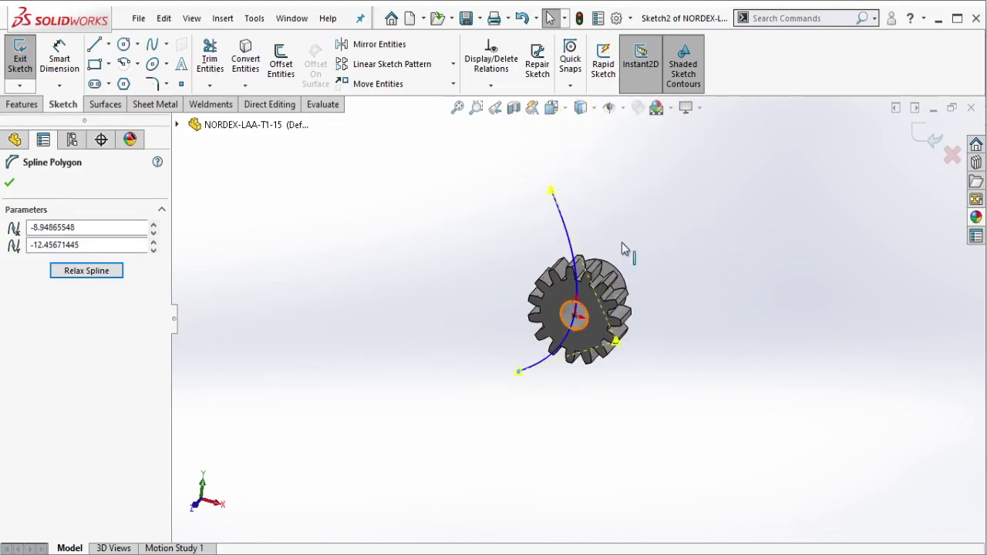
{"action": "scroll", "coordinate": [557, 343], "scroll_direction": "down", "scroll_amount": 3}
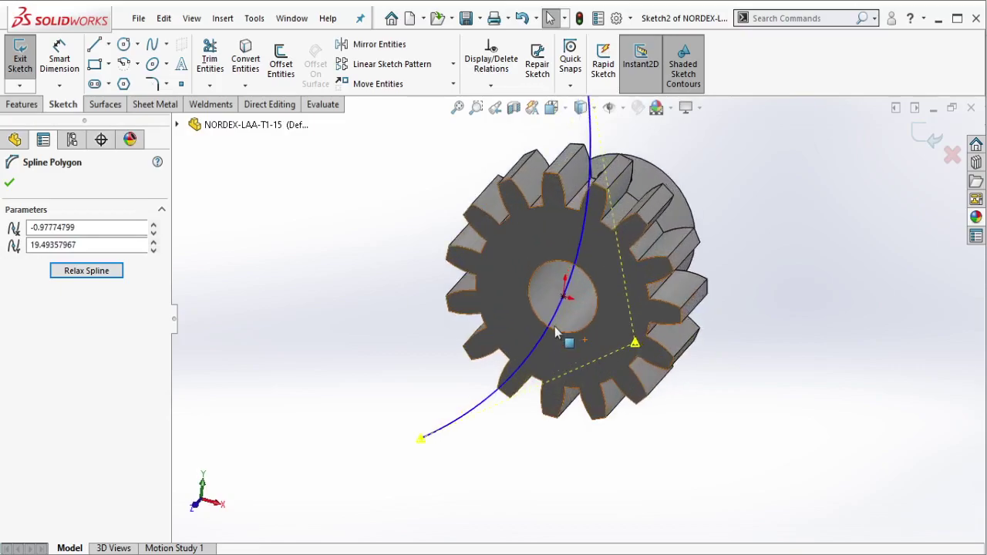
{"action": "middle_click_drag", "start_coordinate": [586, 315], "coordinate": [624, 242]}
{"action": "scroll", "coordinate": [618, 235], "scroll_direction": "up", "scroll_amount": 3}
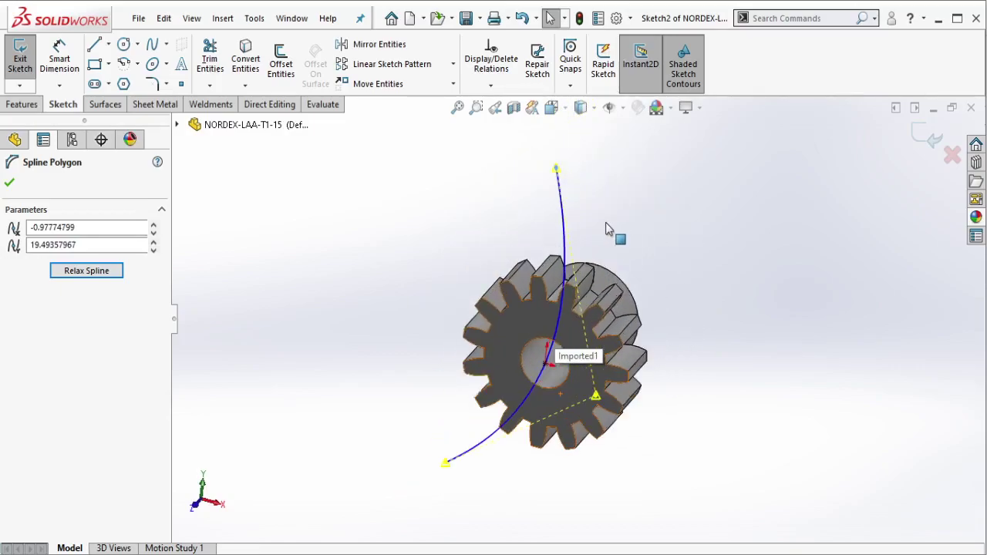
- Insert a new spline point on the spline's upper part
{"action": "left_click", "coordinate": [567, 233]}
{"action": "right_click", "coordinate": [567, 234]}
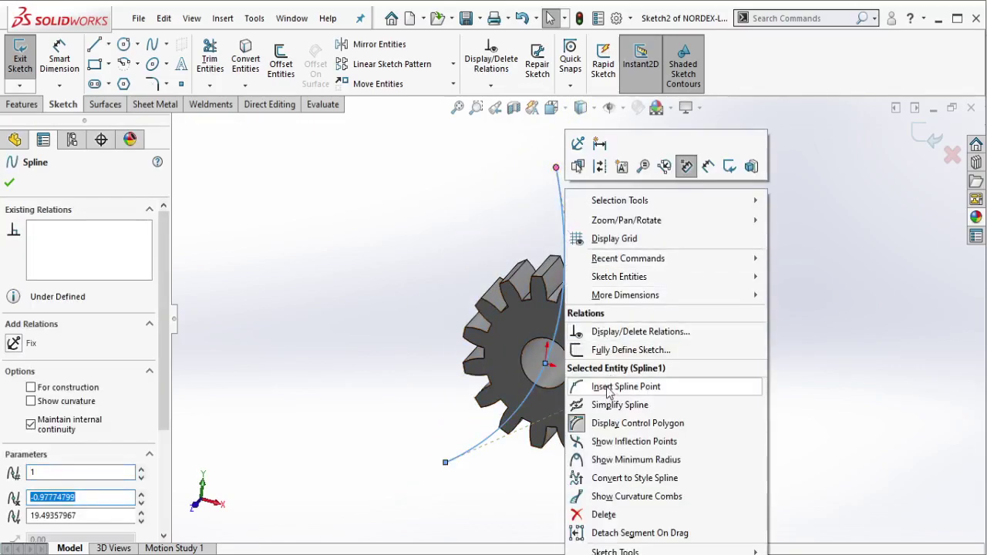
{"action": "left_click", "coordinate": [608, 385]}
{"action": "left_click", "coordinate": [564, 238]}
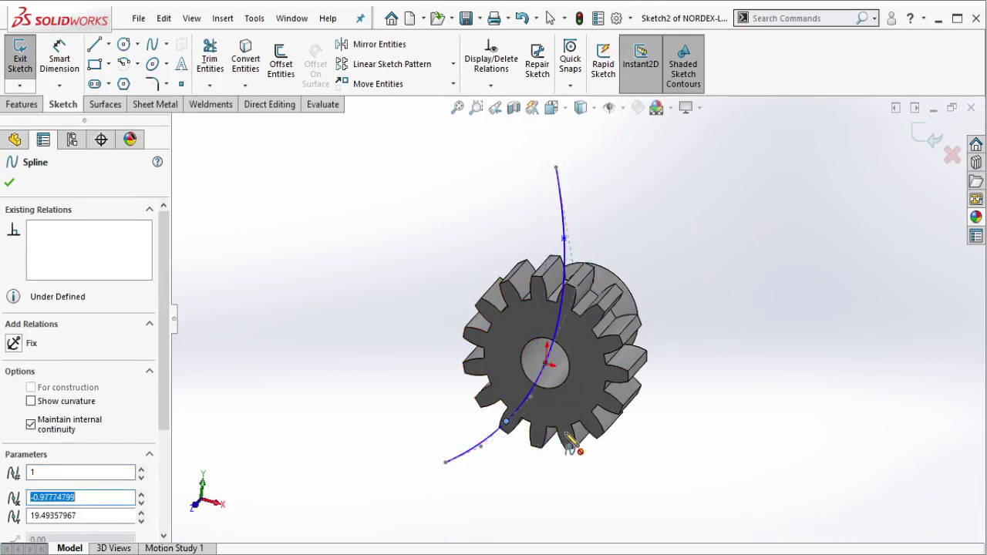
{"action": "key", "text": "Escape"}
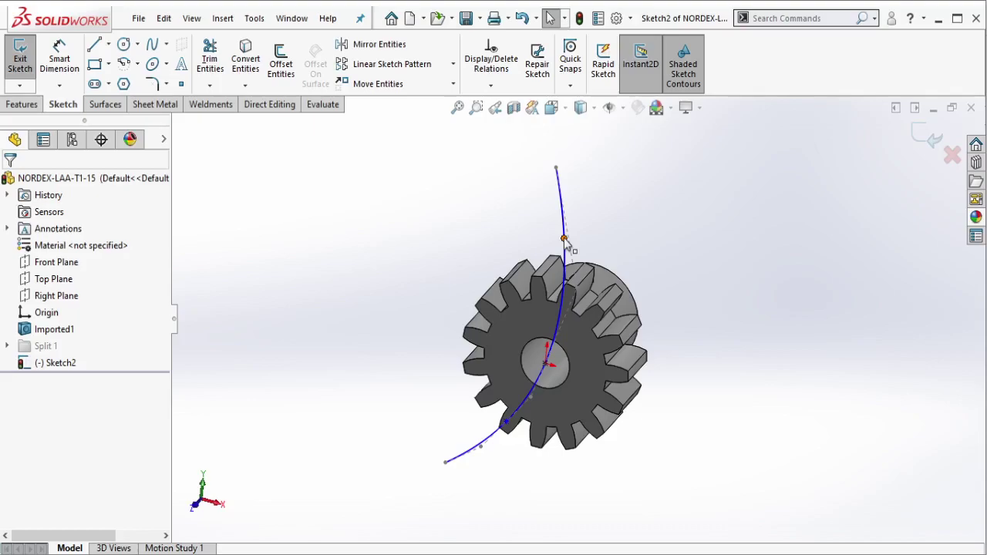
- Move the new point, top end and lower end to start shaping the S-curve
{"action": "left_click_drag", "start_coordinate": [564, 239], "coordinate": [551, 228]}
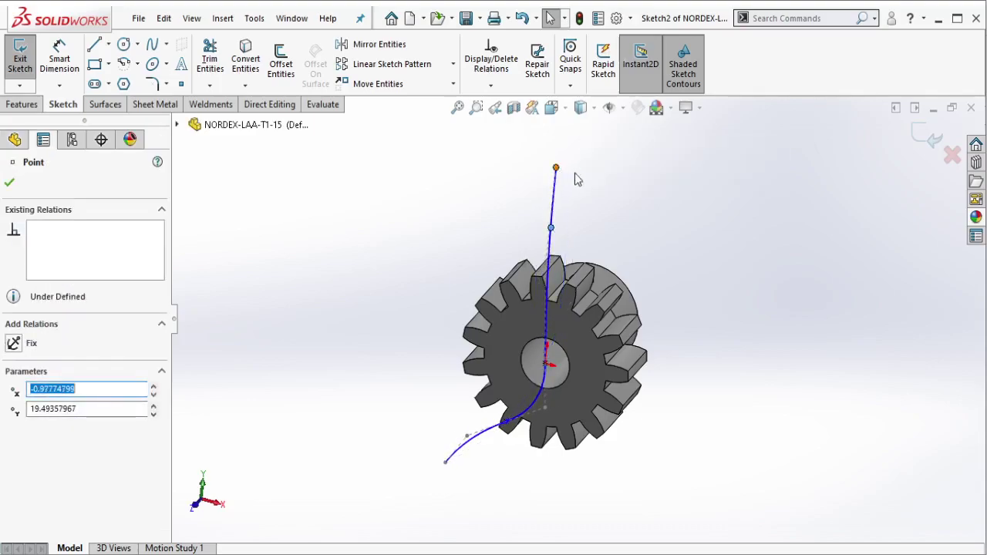
{"action": "left_click_drag", "start_coordinate": [556, 167], "coordinate": [641, 188]}
{"action": "mouse_move", "coordinate": [454, 245]}
{"action": "left_mouse_down"}
{"action": "mouse_move", "coordinate": [525, 254]}
{"action": "mouse_move", "coordinate": [505, 242]}
{"action": "left_mouse_up"}
{"action": "scroll", "coordinate": [509, 456], "scroll_direction": "down", "scroll_amount": 4}
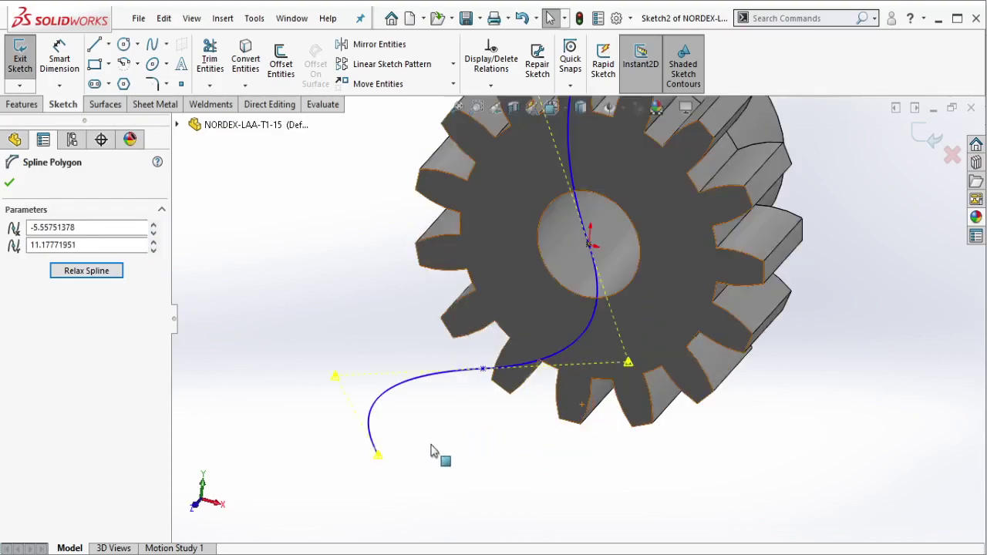
{"action": "left_click_drag", "start_coordinate": [380, 460], "coordinate": [378, 537]}
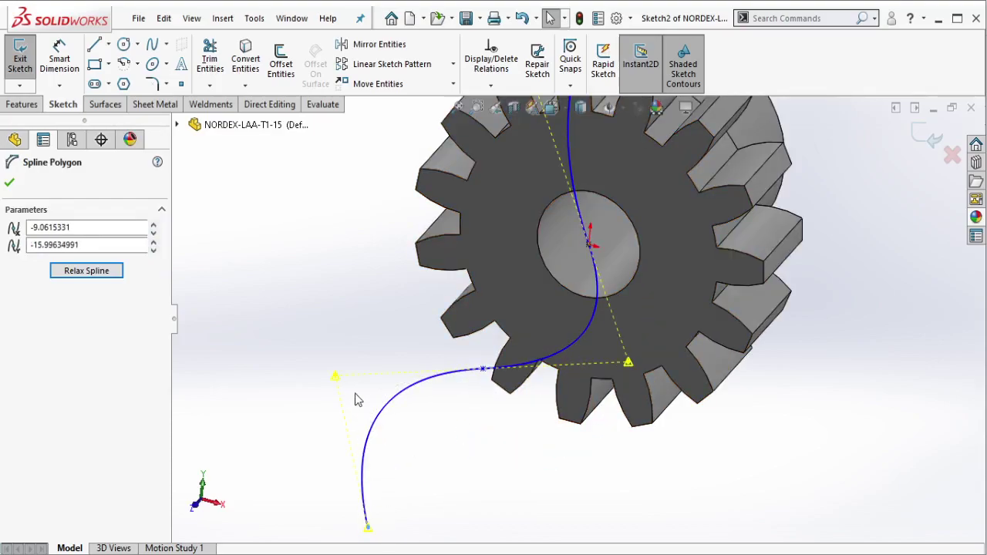
{"action": "mouse_move", "coordinate": [338, 379]}
{"action": "left_mouse_down"}
{"action": "mouse_move", "coordinate": [465, 496]}
{"action": "mouse_move", "coordinate": [452, 535]}
{"action": "left_mouse_up"}
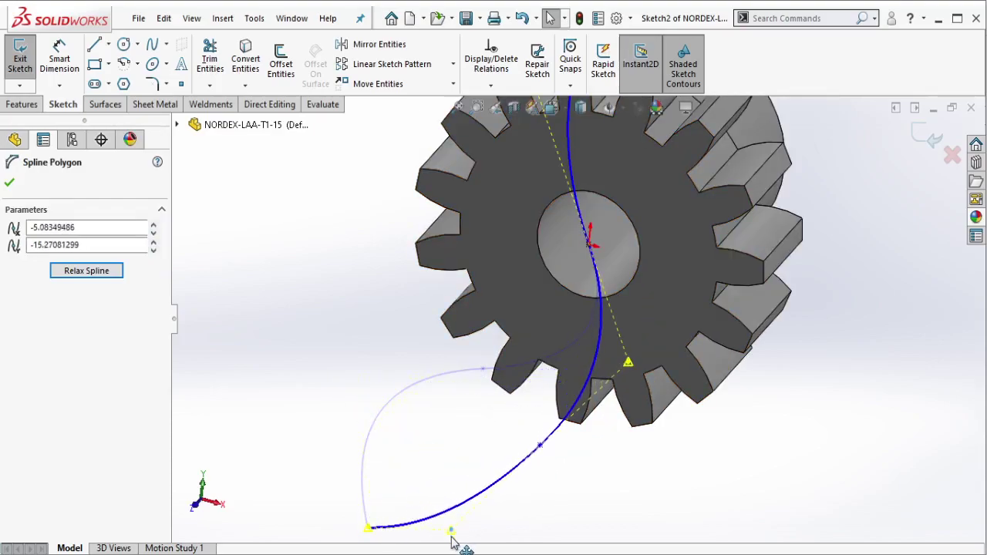
- Reshape the spline's lower section into a hook by moving its points
{"action": "scroll", "coordinate": [584, 309], "scroll_direction": "up", "scroll_amount": 3}
{"action": "scroll", "coordinate": [617, 257], "scroll_direction": "up", "scroll_amount": 2}
{"action": "scroll", "coordinate": [617, 257], "scroll_direction": "down", "scroll_amount": 2}
{"action": "middle_click_drag", "start_coordinate": [584, 283], "coordinate": [602, 368]}
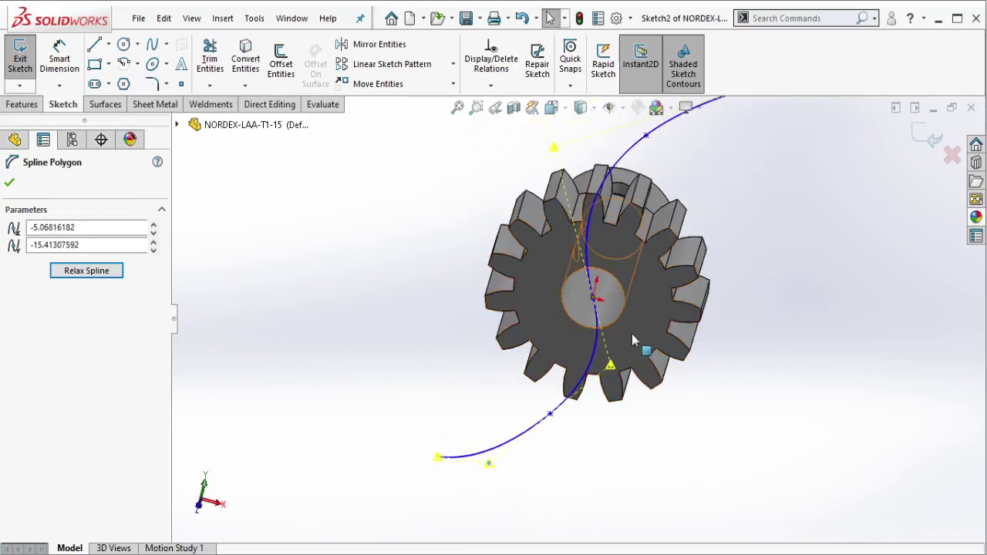
{"action": "left_click_drag", "start_coordinate": [599, 369], "coordinate": [599, 383]}
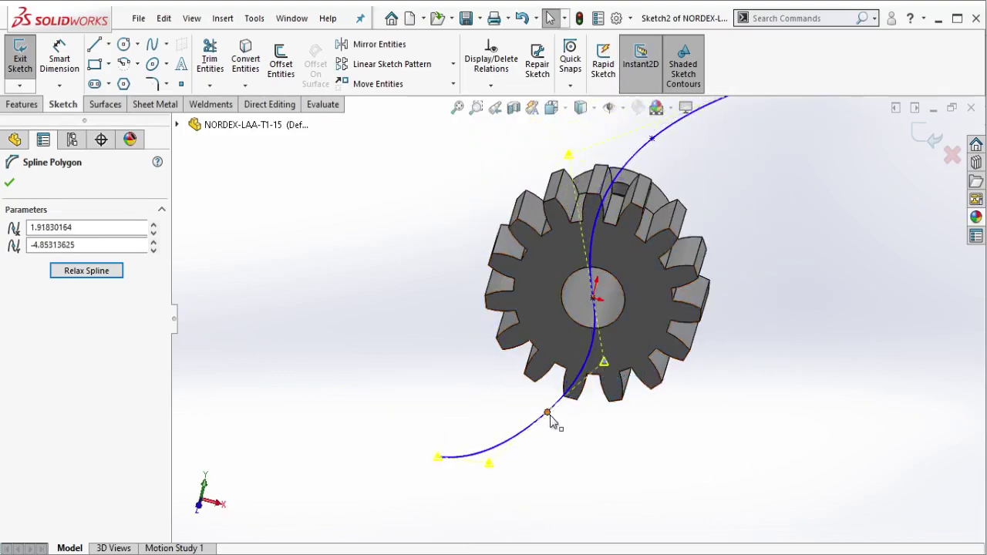
{"action": "left_click_drag", "start_coordinate": [547, 413], "coordinate": [545, 447]}
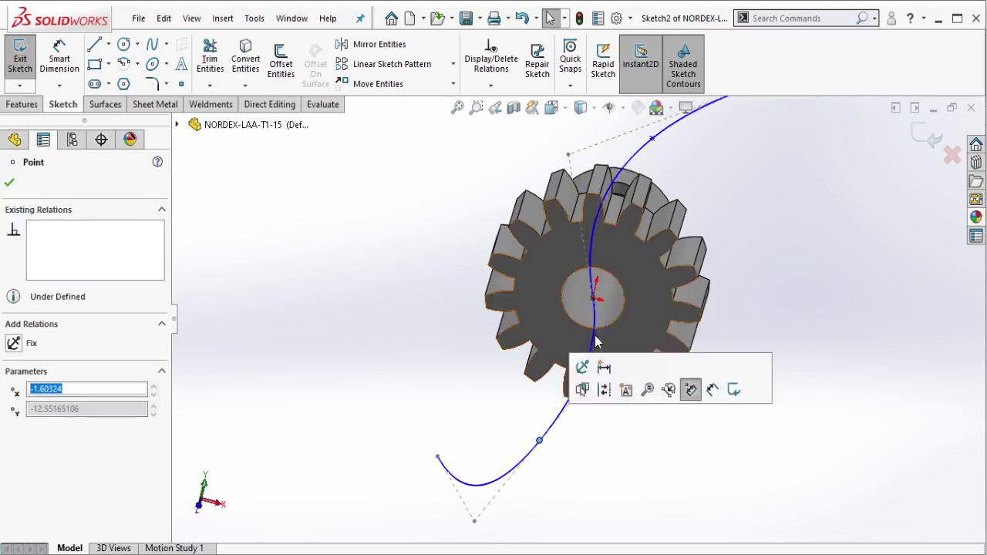
- Adjust the upper and lower control handles to refine the S-curve, then fit the view
{"action": "middle_click_drag", "start_coordinate": [545, 448], "coordinate": [631, 202]}
{"action": "scroll", "coordinate": [631, 202], "scroll_direction": "down", "scroll_amount": 3}
{"action": "mouse_move", "coordinate": [517, 219]}
{"action": "left_mouse_down"}
{"action": "mouse_move", "coordinate": [522, 191]}
{"action": "mouse_move", "coordinate": [507, 167]}
{"action": "left_mouse_up"}
{"action": "middle_click_drag", "start_coordinate": [564, 299], "coordinate": [577, 456]}
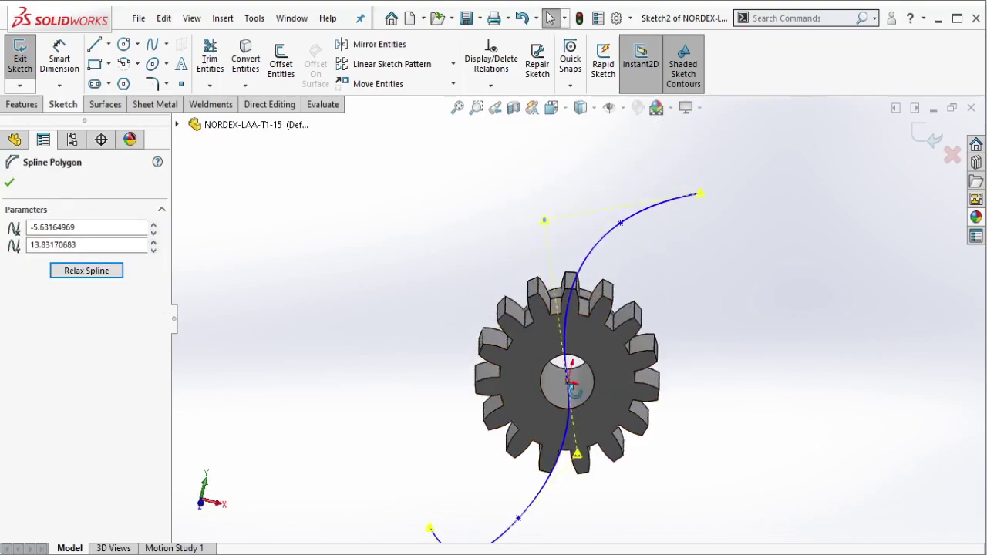
{"action": "mouse_move", "coordinate": [584, 463]}
{"action": "left_mouse_down"}
{"action": "mouse_move", "coordinate": [599, 467]}
{"action": "mouse_move", "coordinate": [569, 469]}
{"action": "left_mouse_up"}
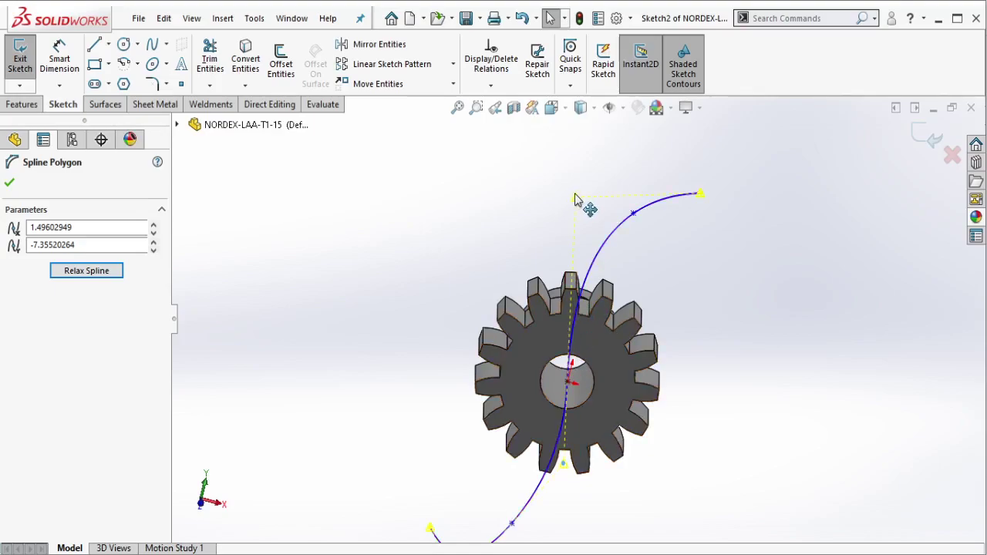
{"action": "left_click_drag", "start_coordinate": [575, 200], "coordinate": [586, 209]}
{"action": "key", "text": "f"}
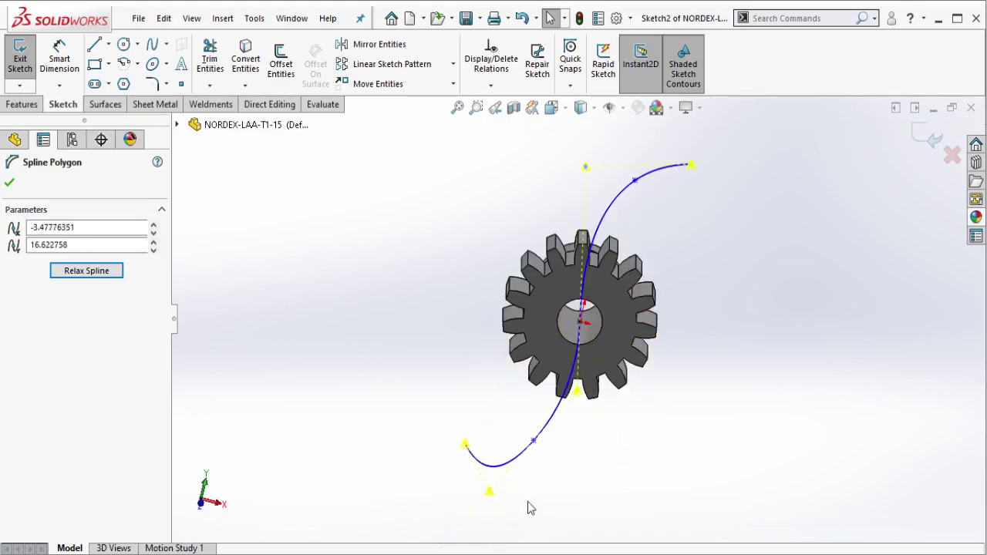
{"action": "scroll", "coordinate": [480, 452], "scroll_direction": "down", "scroll_amount": 3}
{"action": "key", "text": "Escape"}
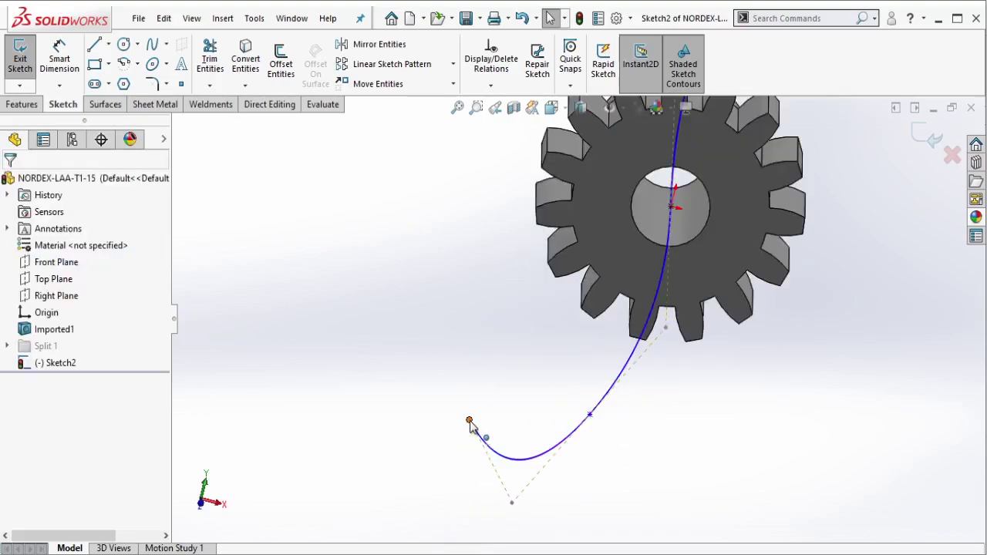
- Make the spline's left endpoint and a second point Fixed
{"action": "left_click", "coordinate": [470, 421]}
{"action": "left_click", "coordinate": [590, 416], "text": "ctrl"}
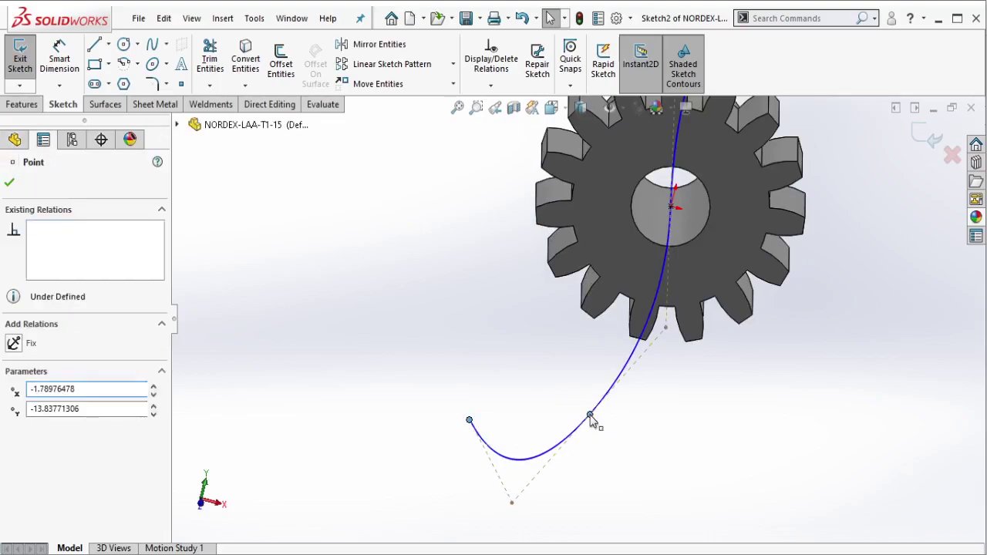
{"action": "right_click", "coordinate": [591, 419]}
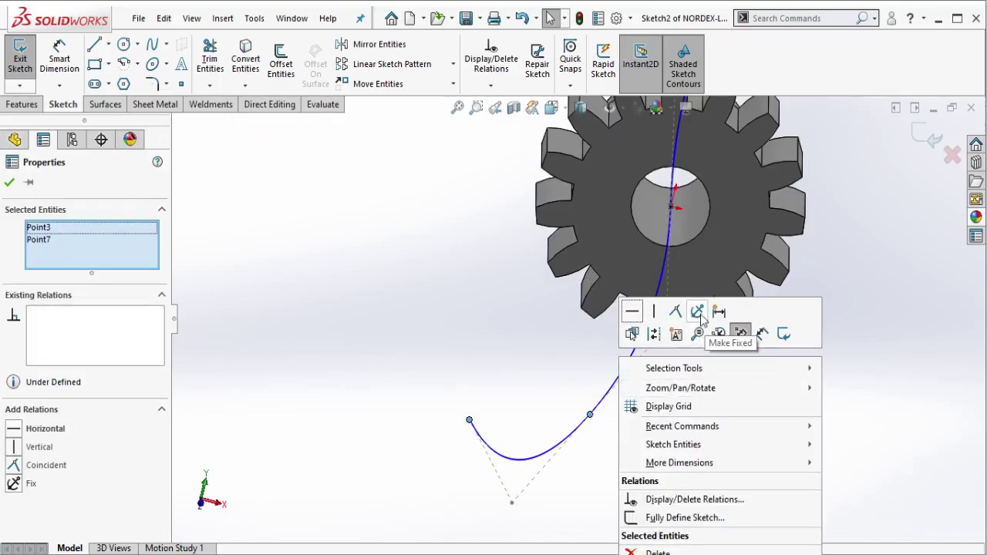
{"action": "left_click", "coordinate": [741, 334]}
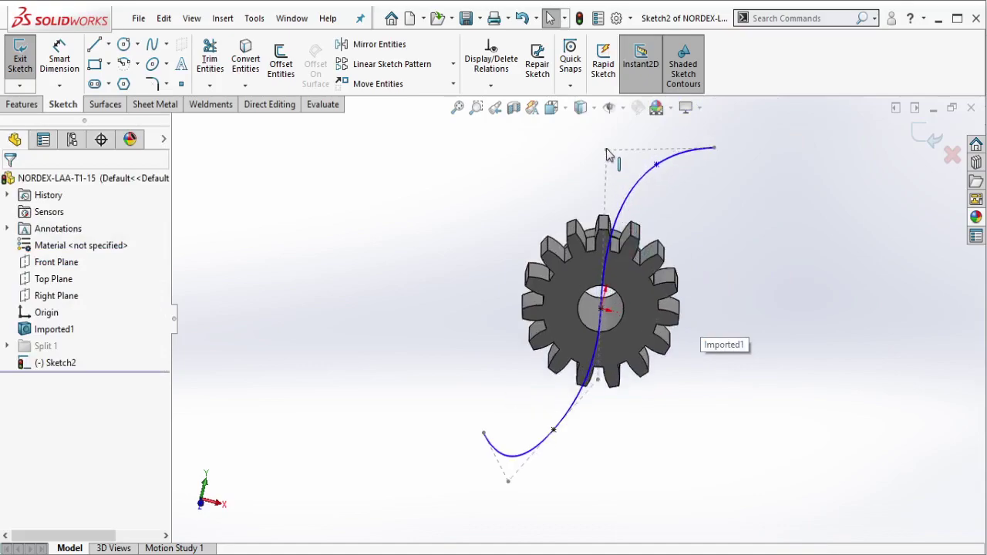
{"action": "left_click", "coordinate": [594, 149]}
- Nudge a spline control vertex slightly and start a Split of the gear body
{"action": "mouse_move", "coordinate": [594, 149]}
{"action": "left_mouse_down"}
{"action": "mouse_move", "coordinate": [607, 173]}
{"action": "mouse_move", "coordinate": [530, 209]}
{"action": "left_mouse_up"}
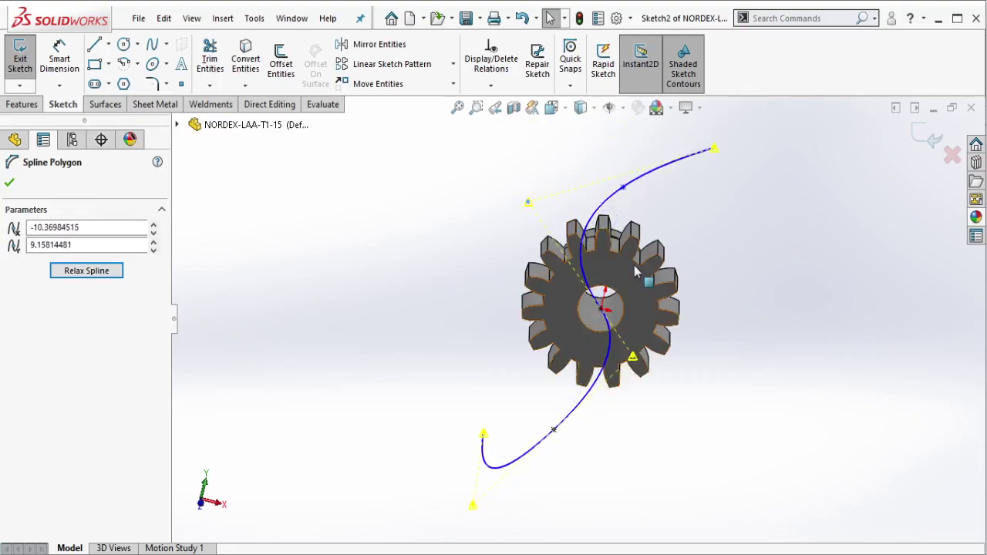
{"action": "mouse_move", "coordinate": [529, 209]}
{"action": "middle_mouse_down"}
{"action": "mouse_move", "coordinate": [639, 377]}
{"action": "mouse_move", "coordinate": [622, 369]}
{"action": "mouse_move", "coordinate": [681, 389]}
{"action": "middle_mouse_up"}
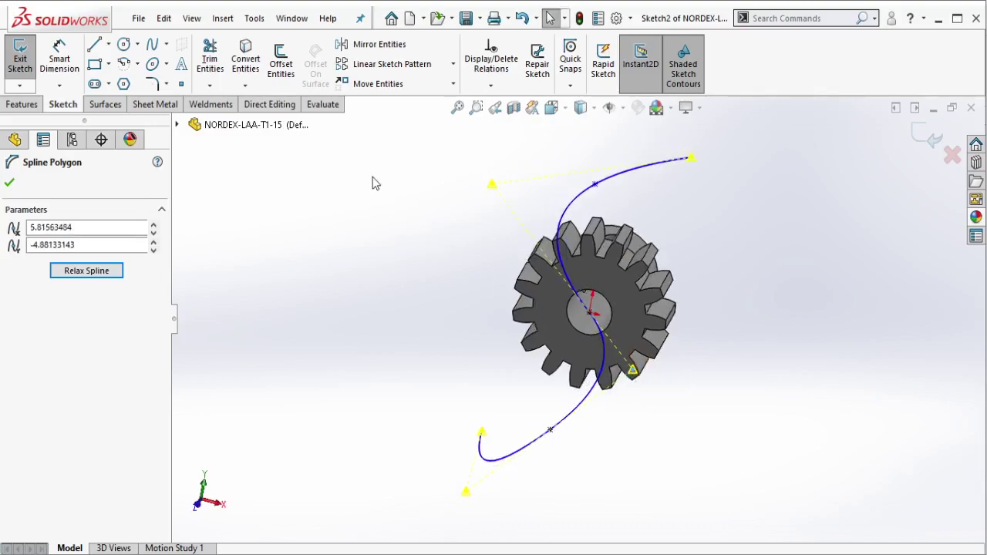
{"action": "left_click", "coordinate": [271, 104]}
{"action": "left_click", "coordinate": [281, 55]}
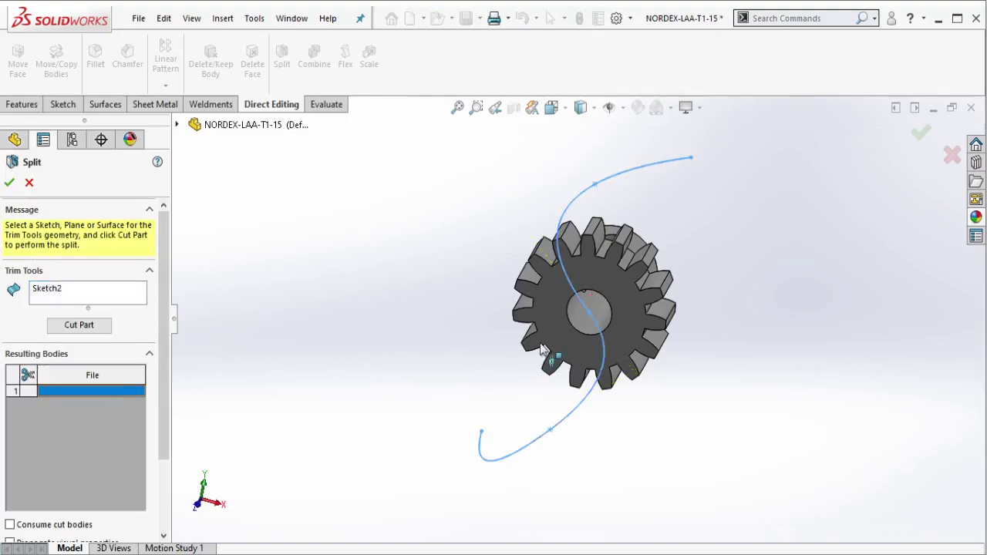
- Commit the Split along Sketch2, producing Split2 with two solid bodies
{"action": "left_click", "coordinate": [9, 183]}
{"action": "left_click", "coordinate": [590, 319]}
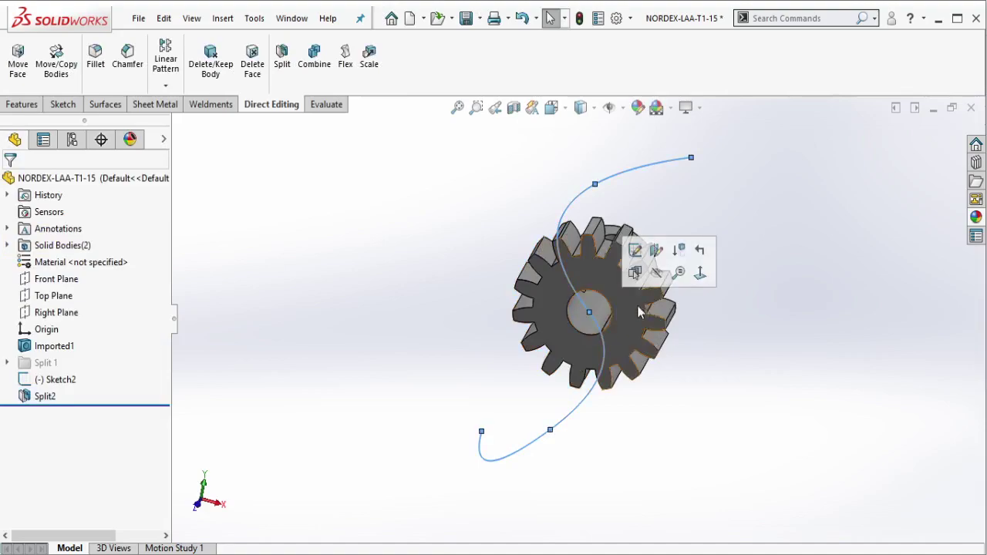
{"action": "middle_click_drag", "start_coordinate": [693, 293], "coordinate": [691, 314]}
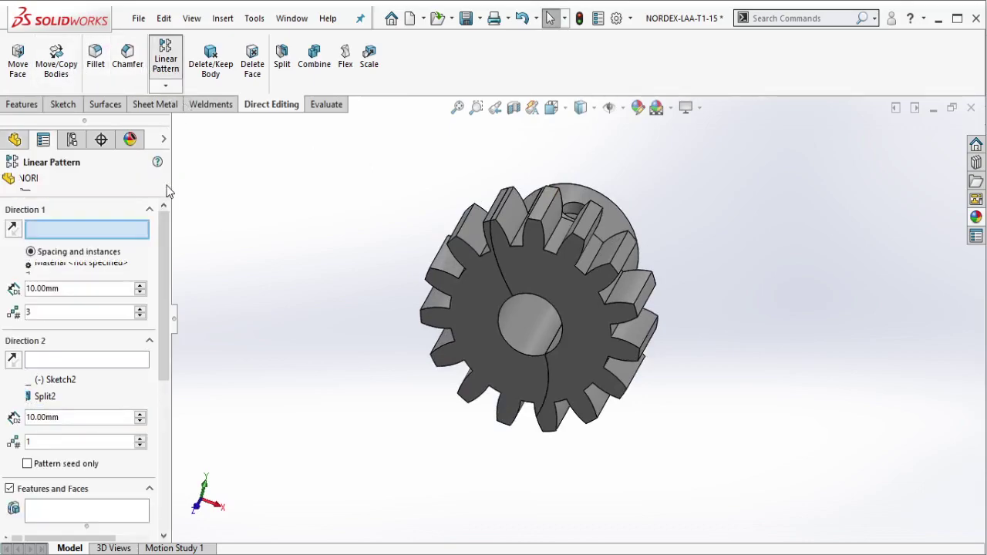
- Move Split2's right half about 4.2 mm along X and 2.4 mm along Y
{"action": "left_click", "coordinate": [28, 182]}
{"action": "left_click", "coordinate": [56, 58]}
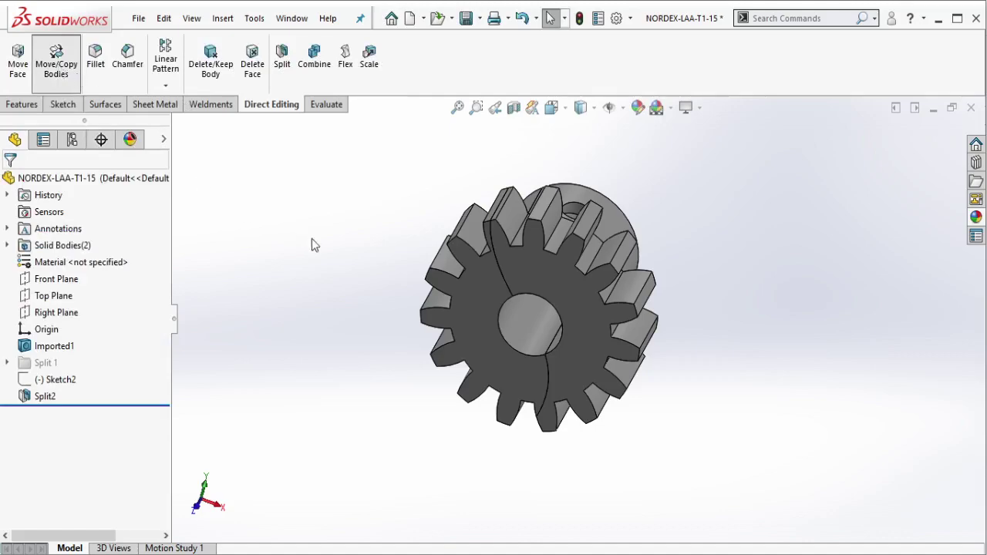
{"action": "left_click", "coordinate": [665, 325]}
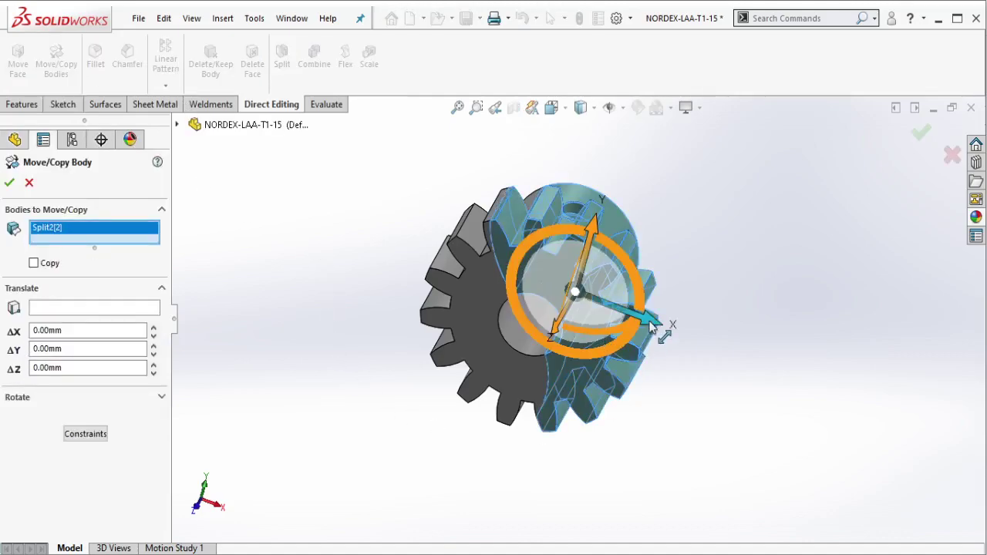
{"action": "left_click_drag", "start_coordinate": [661, 326], "coordinate": [704, 345]}
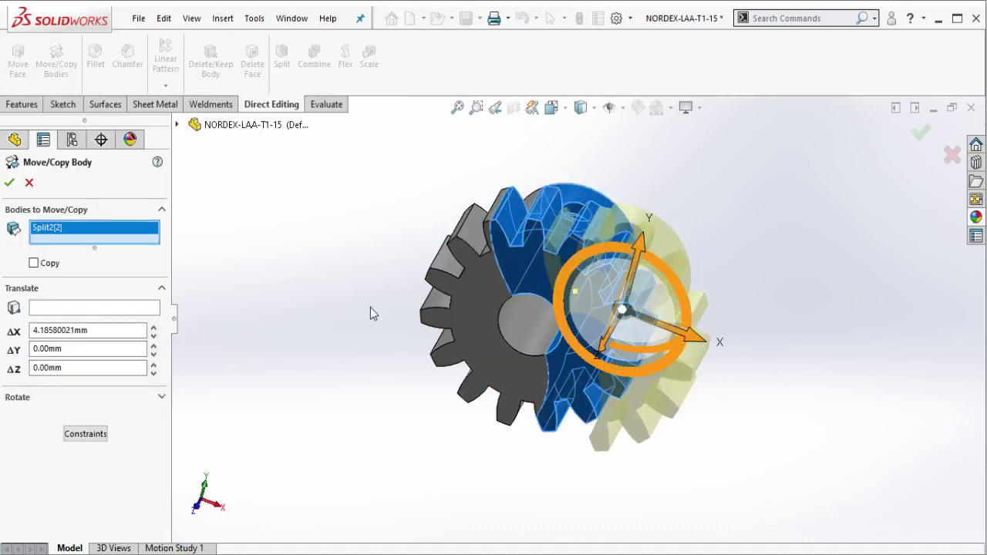
{"action": "left_click_drag", "start_coordinate": [634, 274], "coordinate": [644, 229]}
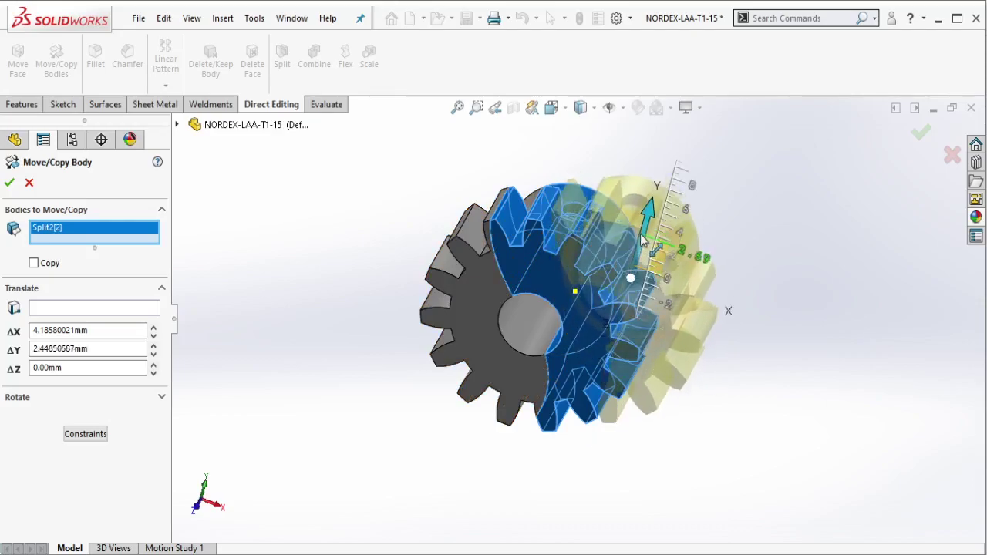
{"action": "left_click", "coordinate": [921, 132]}
{"action": "middle_click_drag", "start_coordinate": [792, 263], "coordinate": [755, 227]}
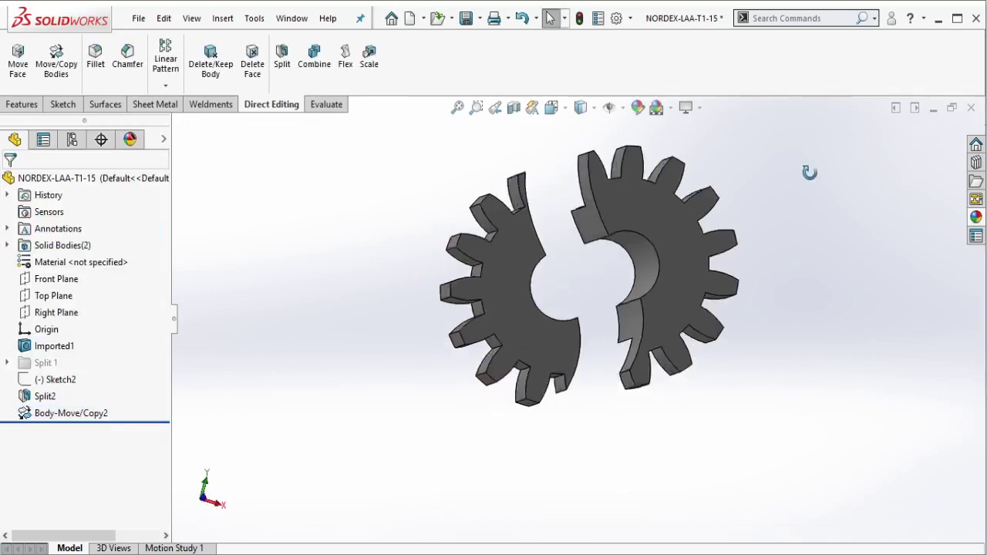
- Apply a bright green face appearance to the S-curved cut faces on both halves
{"action": "left_click", "coordinate": [606, 218]}
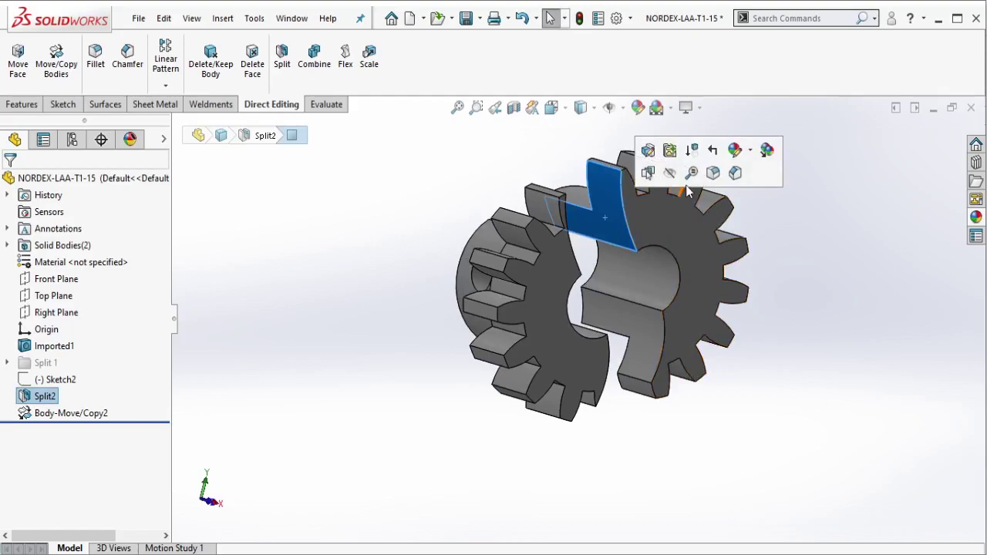
{"action": "left_click", "coordinate": [751, 157]}
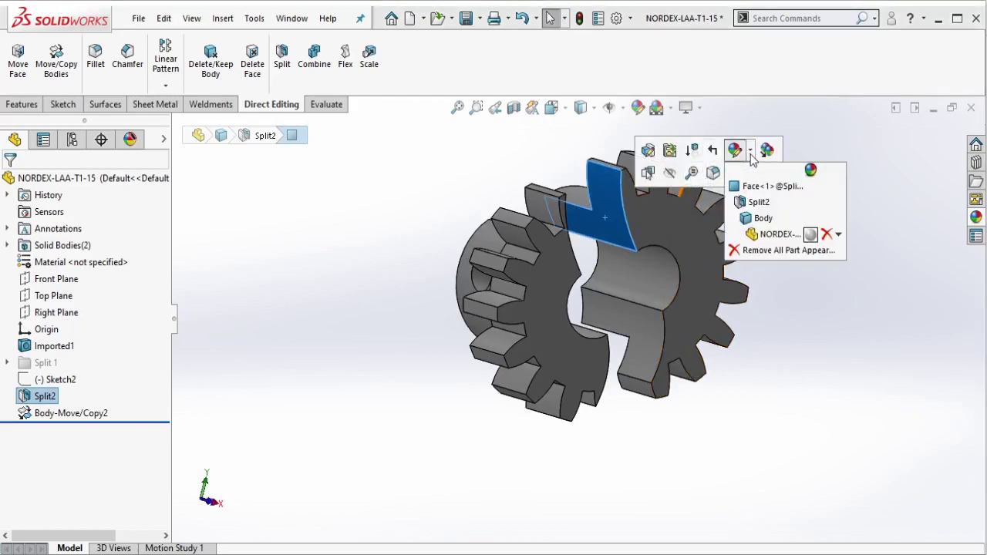
{"action": "left_click", "coordinate": [760, 219]}
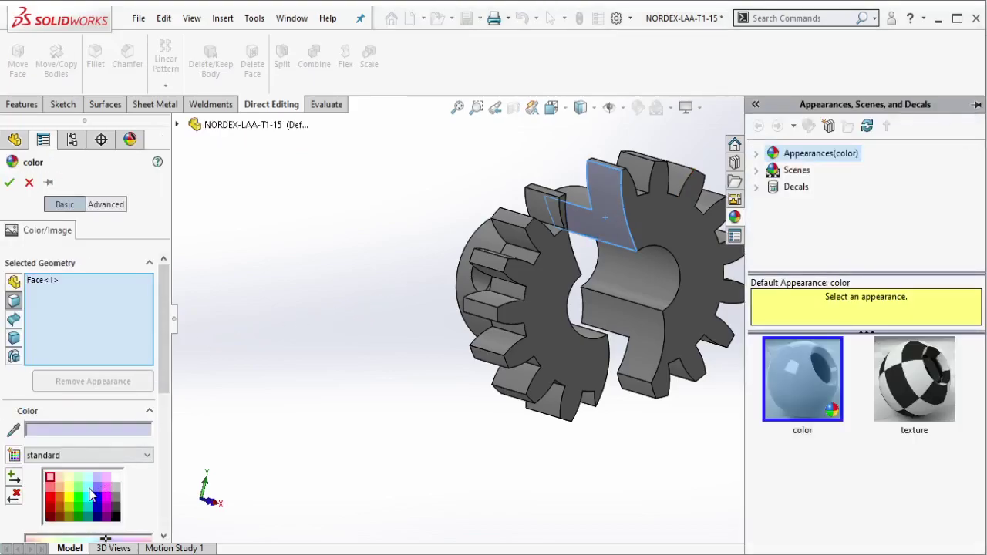
{"action": "left_click", "coordinate": [83, 500]}
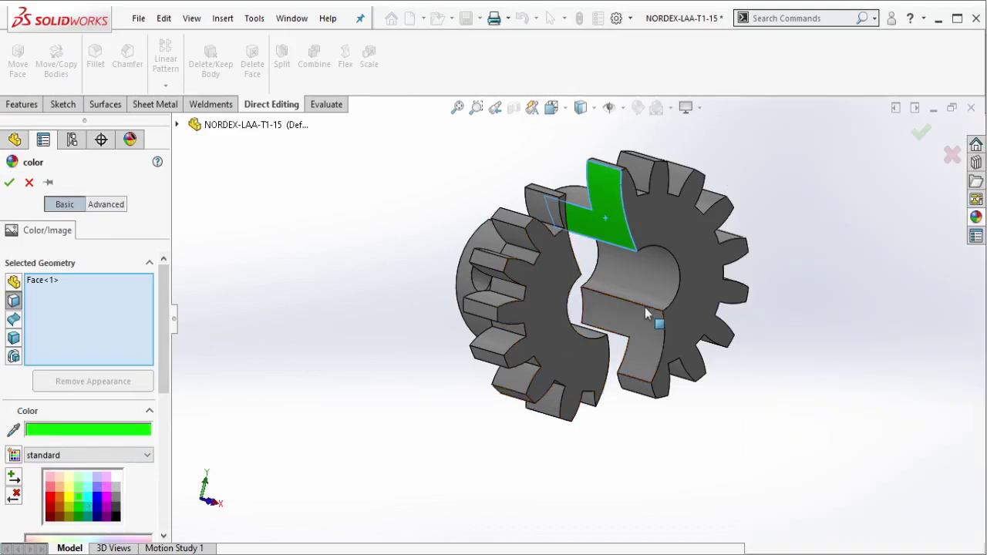
{"action": "left_click", "coordinate": [640, 316]}
{"action": "middle_click_drag", "start_coordinate": [640, 316], "coordinate": [518, 264]}
{"action": "left_click", "coordinate": [518, 264]}
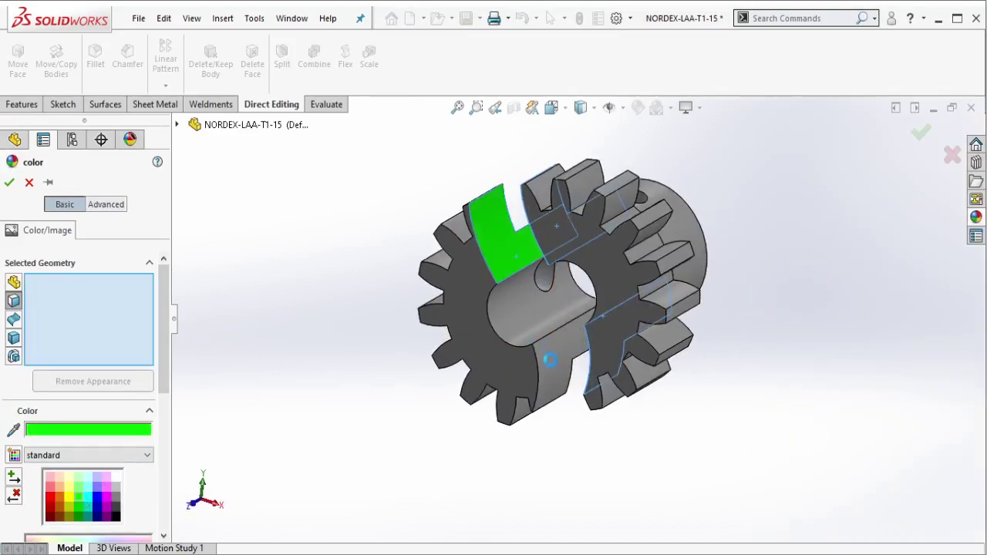
{"action": "left_click", "coordinate": [557, 364]}
{"action": "left_click", "coordinate": [9, 182]}
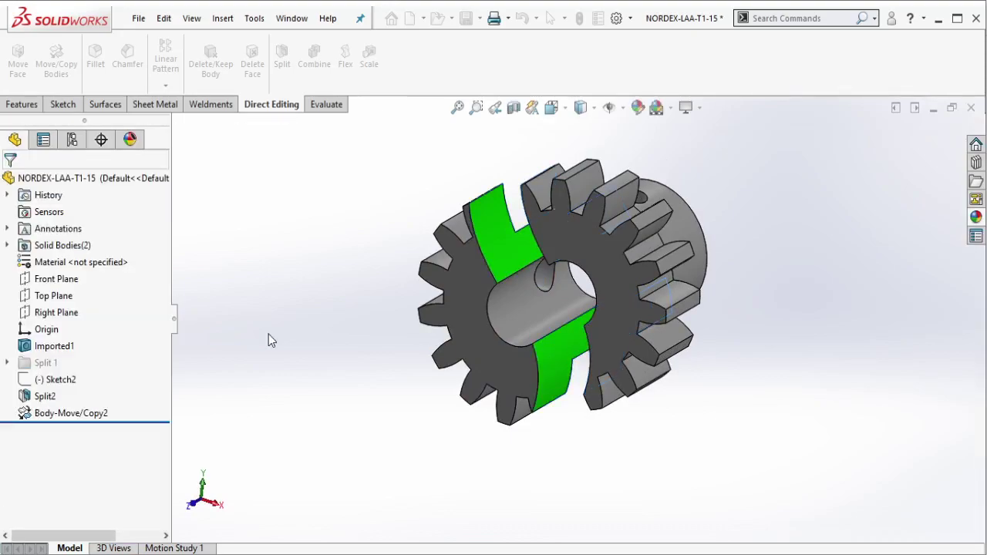
- Group Sketch2, Split2 and Body-Move/Copy2 into a new folder named Split 2
{"action": "mouse_move", "coordinate": [513, 352]}
{"action": "middle_mouse_down"}
{"action": "mouse_move", "coordinate": [550, 337]}
{"action": "mouse_move", "coordinate": [631, 435]}
{"action": "middle_mouse_up"}
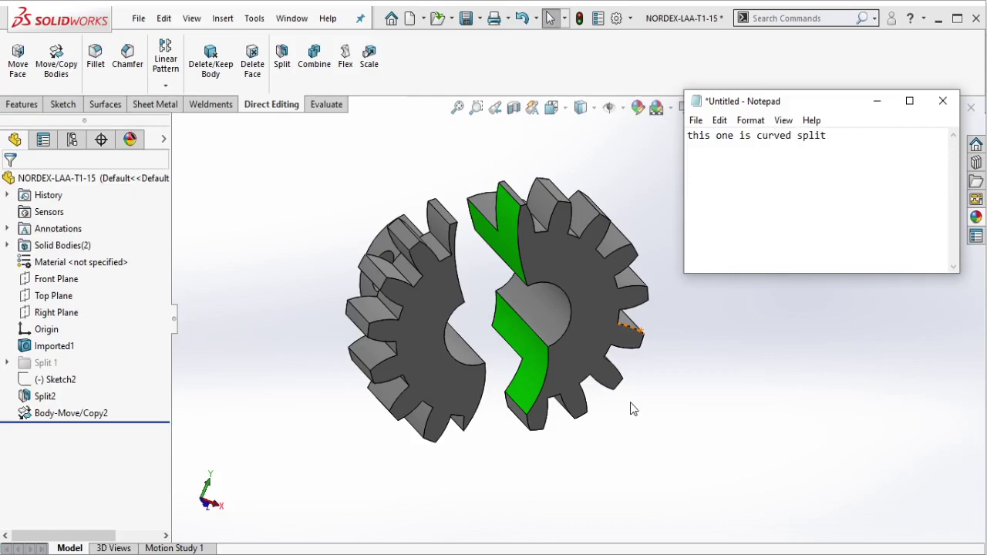
{"action": "left_click", "coordinate": [754, 434]}
{"action": "left_click", "coordinate": [54, 380]}
{"action": "left_click", "coordinate": [57, 417], "text": "shift"}
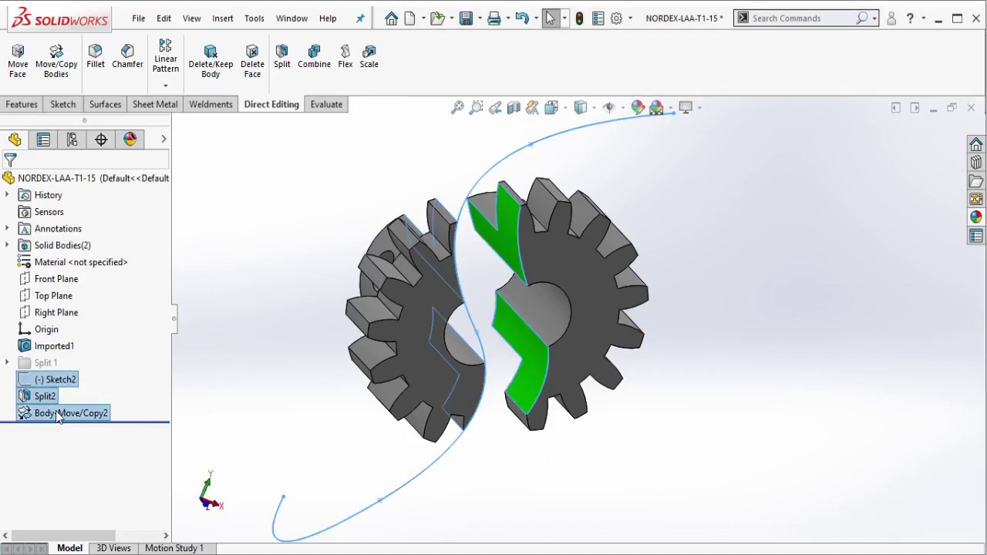
{"action": "right_click", "coordinate": [57, 417]}
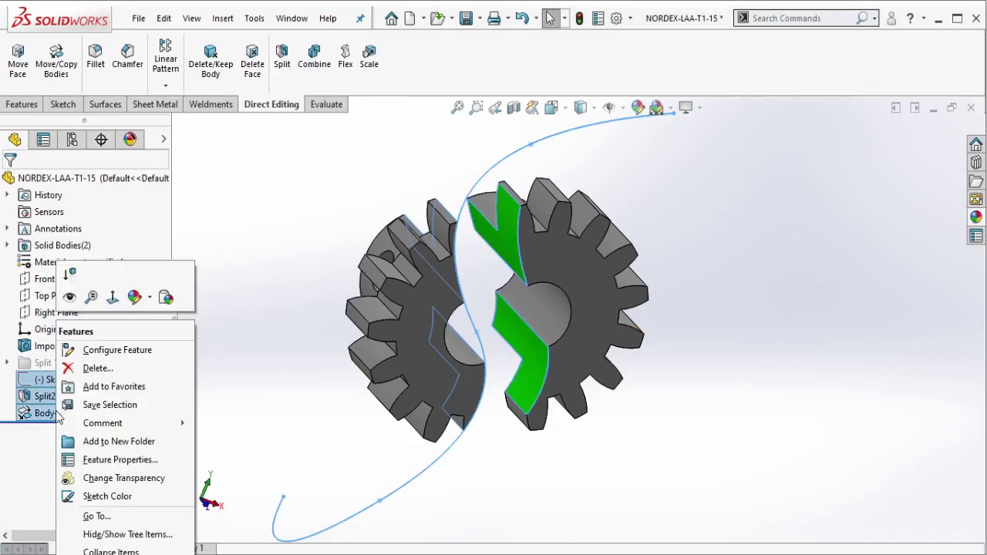
{"action": "left_click", "coordinate": [86, 443]}
{"action": "type", "text": "Split 2"}
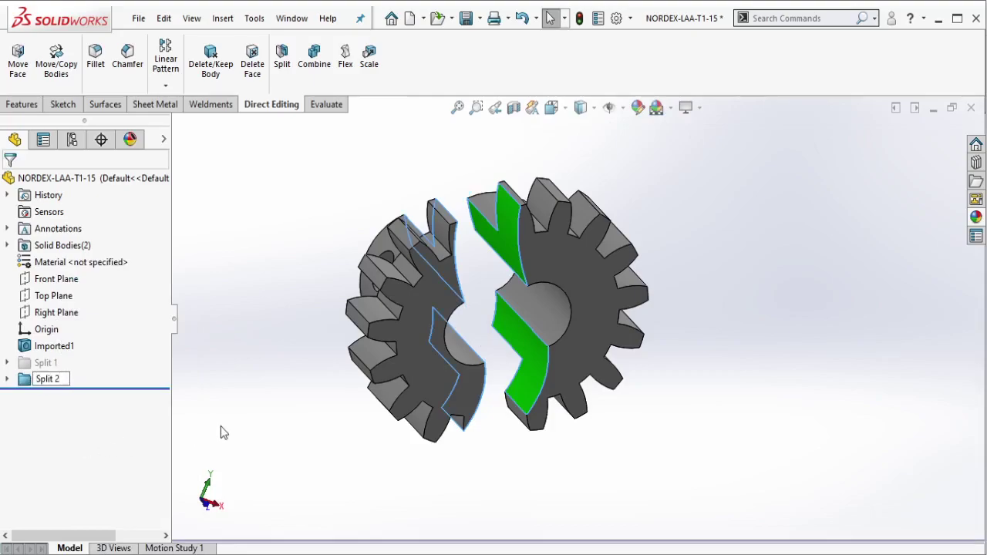
{"action": "key", "text": "Return"}
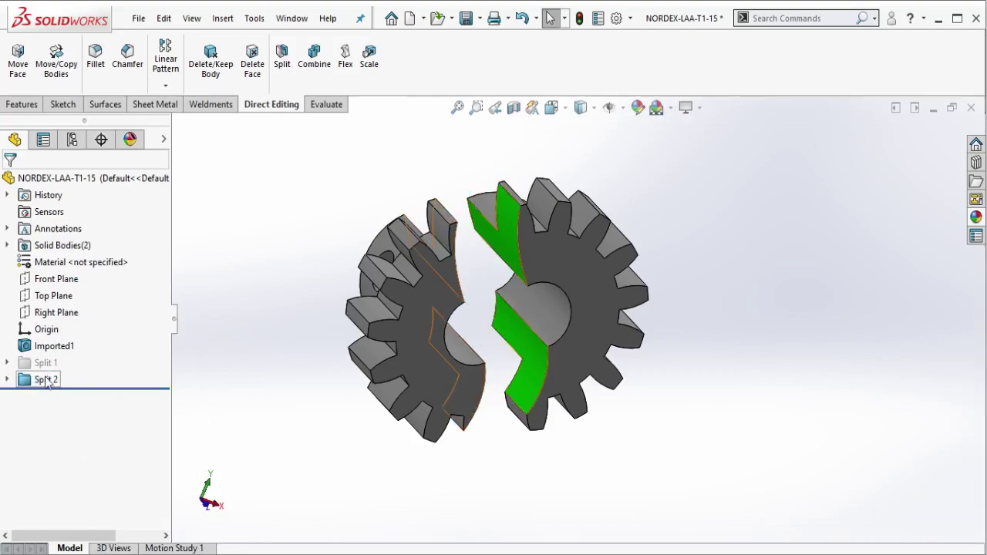
- Suppress the Split 2 folder so the gear appears whole
{"action": "left_click", "coordinate": [46, 362]}
{"action": "left_click", "coordinate": [47, 380]}
{"action": "mouse_move", "coordinate": [261, 383]}
{"action": "middle_mouse_down"}
{"action": "mouse_move", "coordinate": [425, 298]}
{"action": "mouse_move", "coordinate": [497, 74]}
{"action": "middle_mouse_up"}
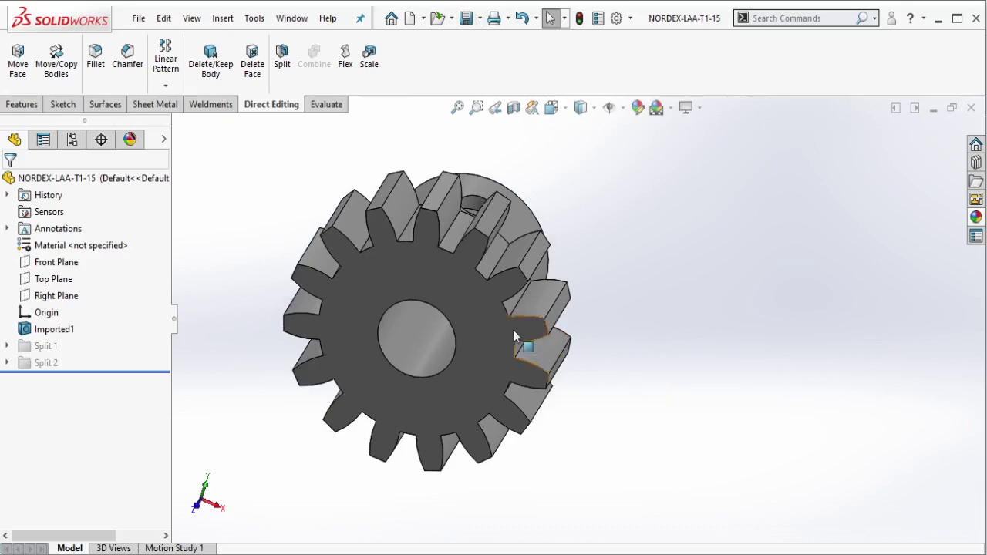
- Sketch a corner rectangle on the front face from the gear centre past the upper-right teeth
{"action": "left_click", "coordinate": [494, 304]}
{"action": "left_click", "coordinate": [540, 260]}
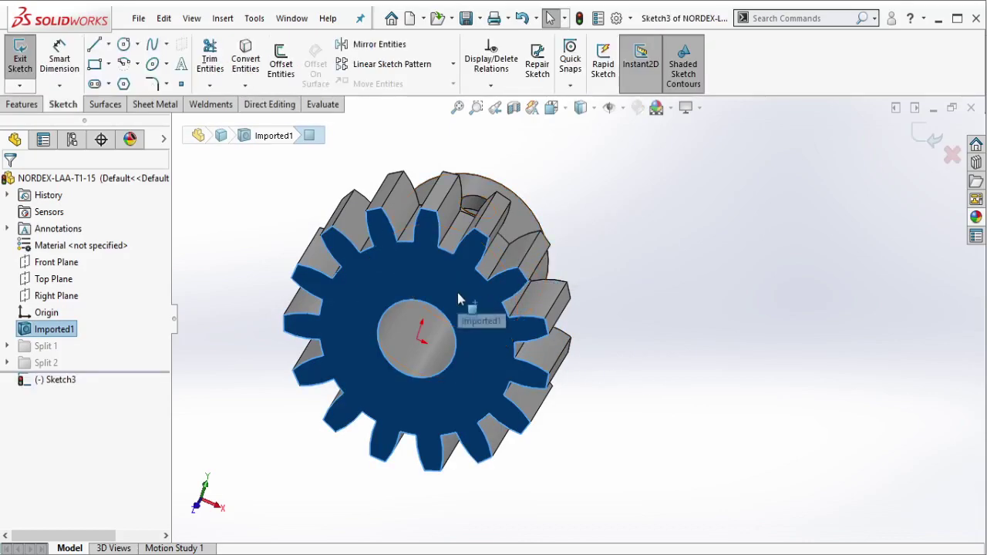
{"action": "left_click", "coordinate": [182, 84]}
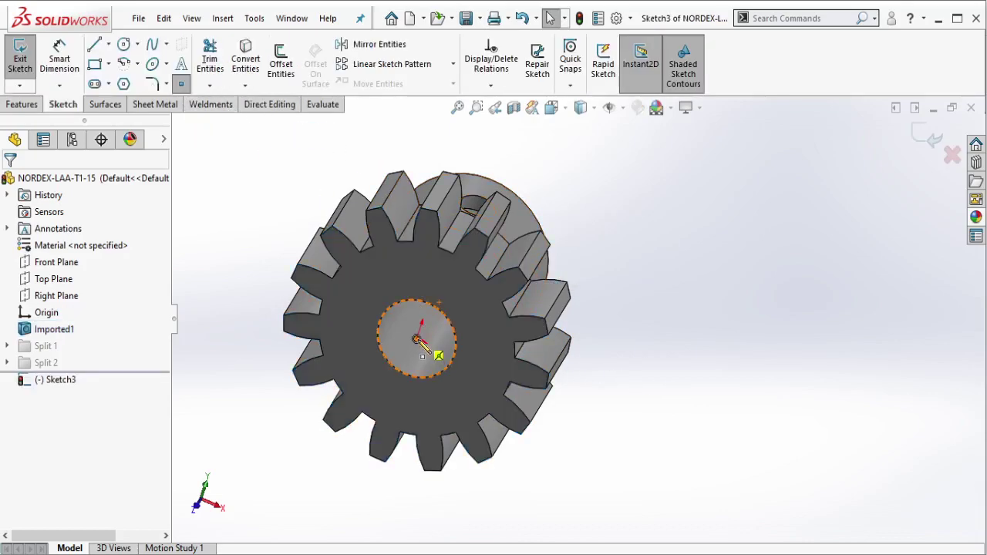
{"action": "key", "text": "Escape"}
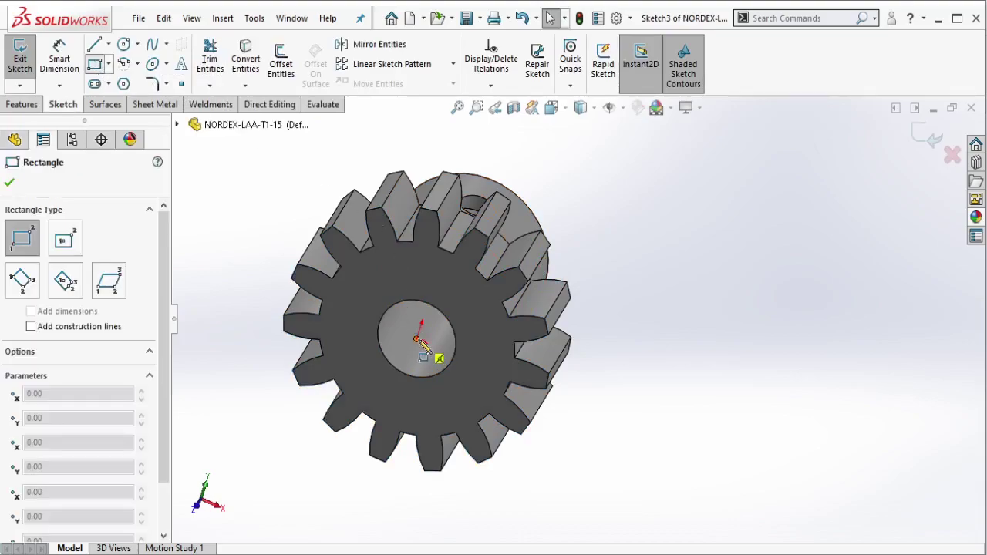
{"action": "left_click", "coordinate": [422, 338]}
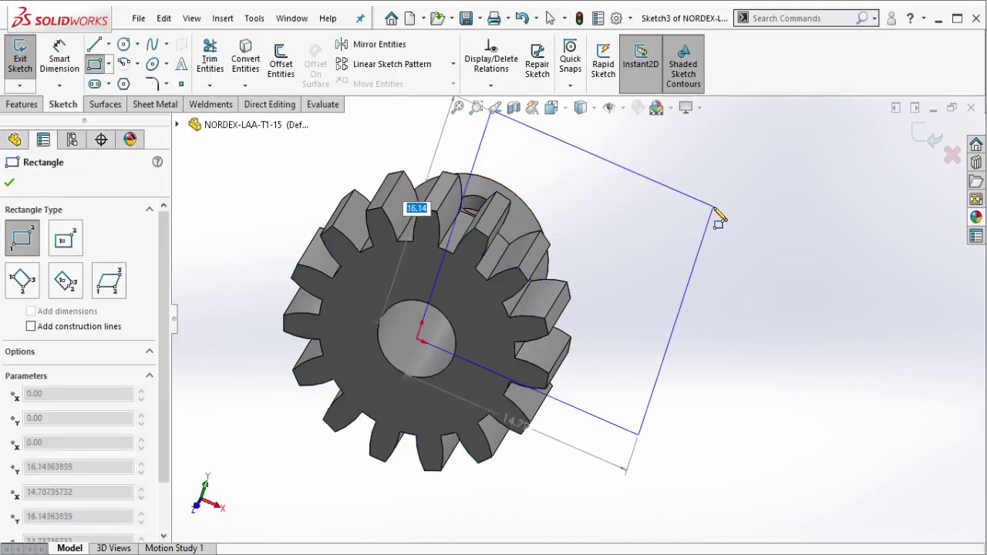
{"action": "left_click", "coordinate": [714, 207]}
{"action": "key", "text": "Escape"}
{"action": "middle_click_drag", "start_coordinate": [575, 291], "coordinate": [550, 257]}
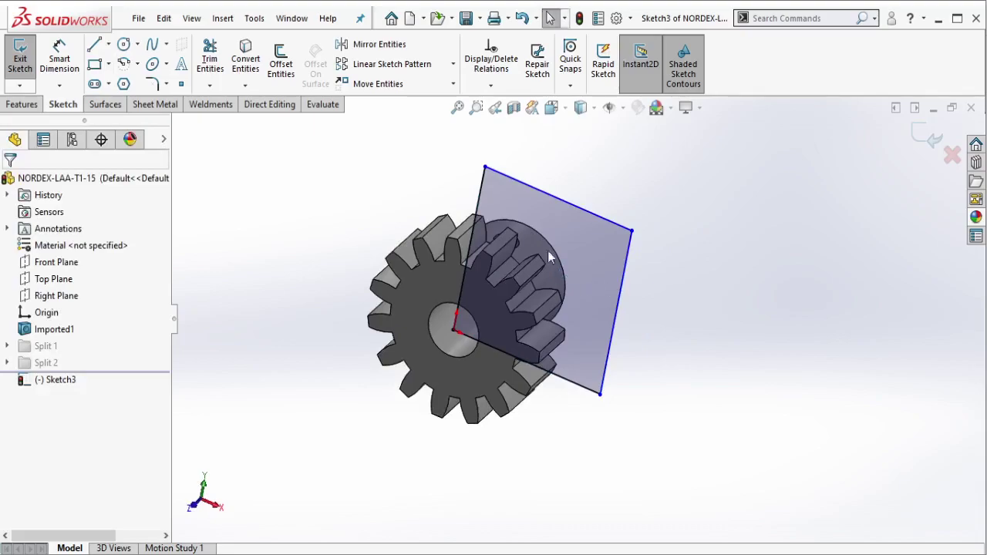
{"action": "left_click", "coordinate": [278, 109]}
{"action": "left_click", "coordinate": [281, 58]}
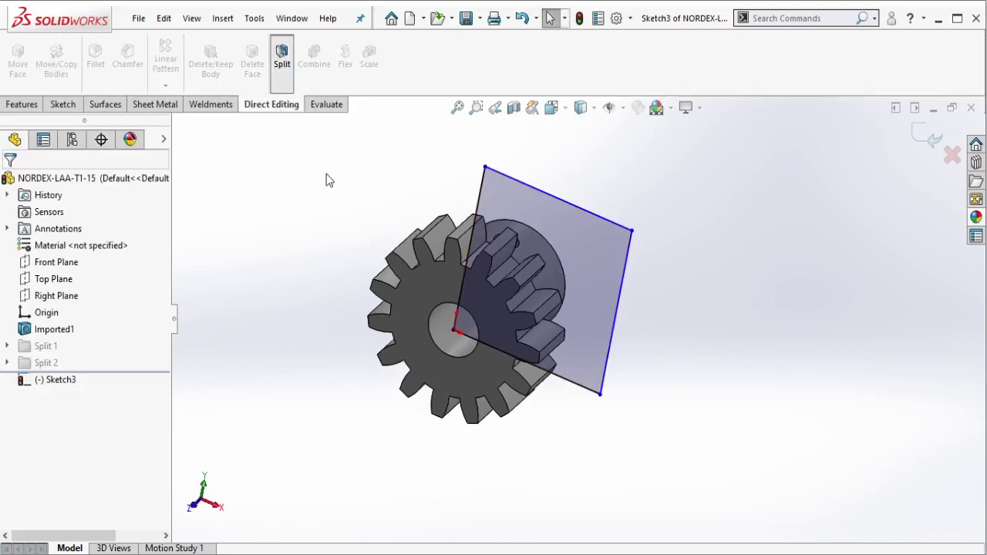
- Complete Split3 with the rectangle sketch, cutting off a quarter wedge, and hide Sketch3
{"action": "left_click", "coordinate": [106, 391]}
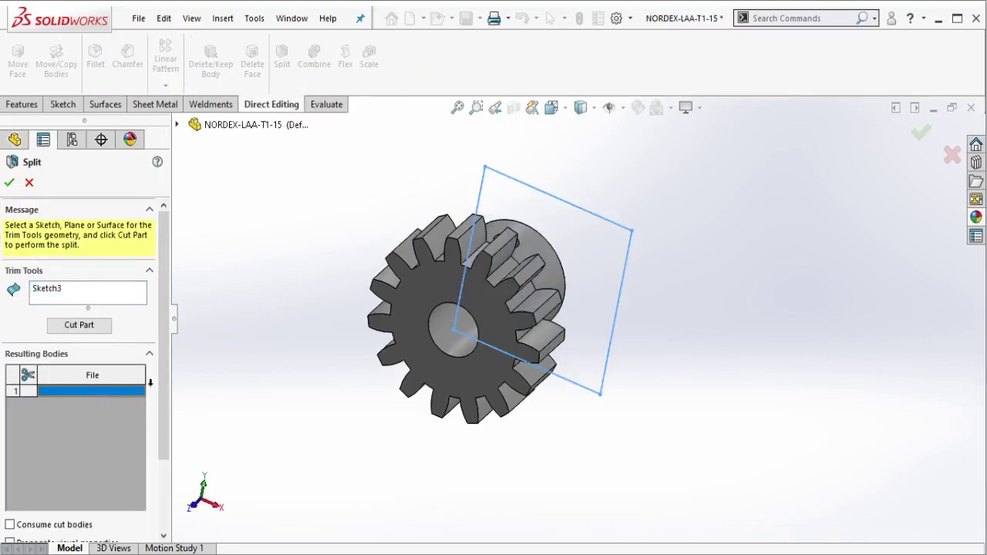
{"action": "scroll", "coordinate": [382, 374], "scroll_direction": "down", "scroll_amount": 2}
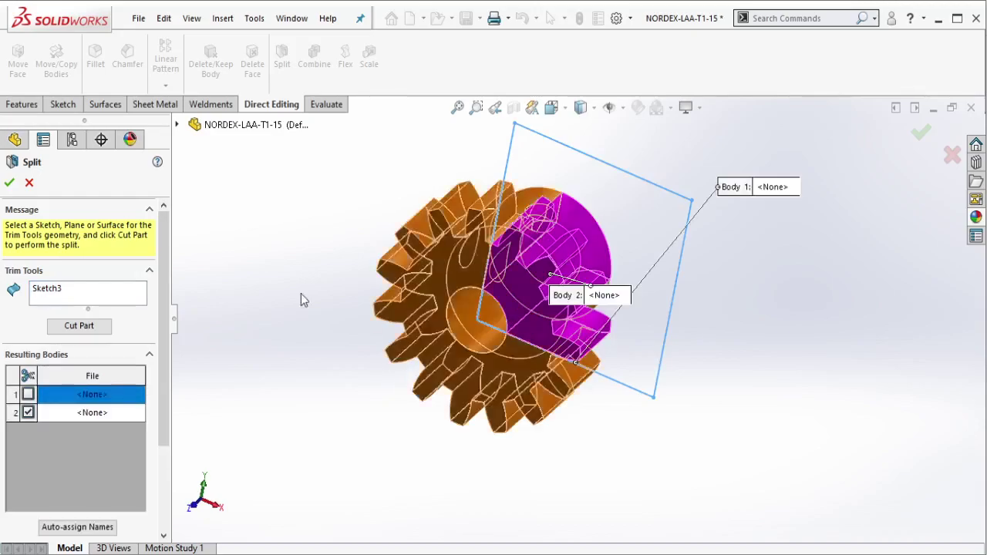
{"action": "key", "text": "Return"}
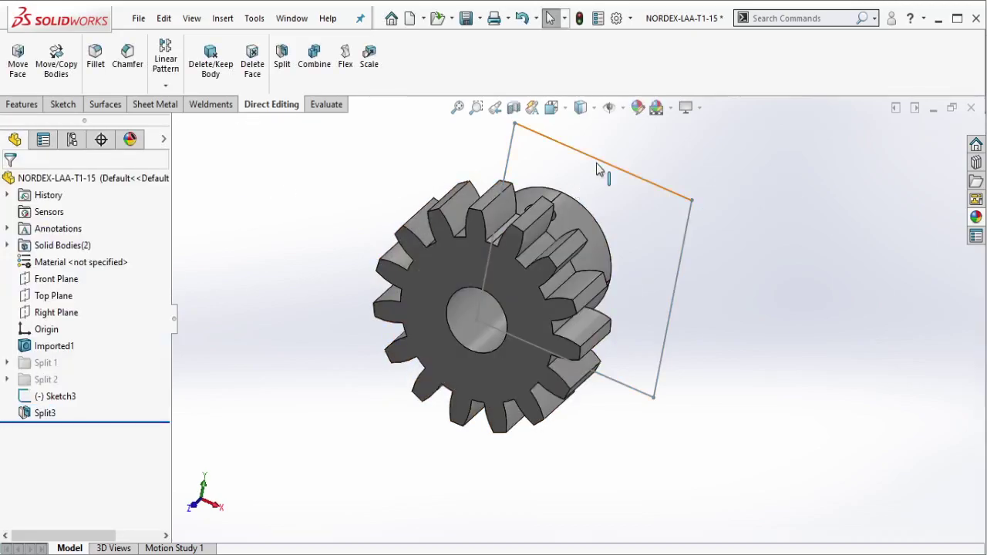
{"action": "left_click", "coordinate": [605, 162]}
{"action": "left_click", "coordinate": [673, 162]}
{"action": "middle_click_drag", "start_coordinate": [677, 193], "coordinate": [681, 184]}
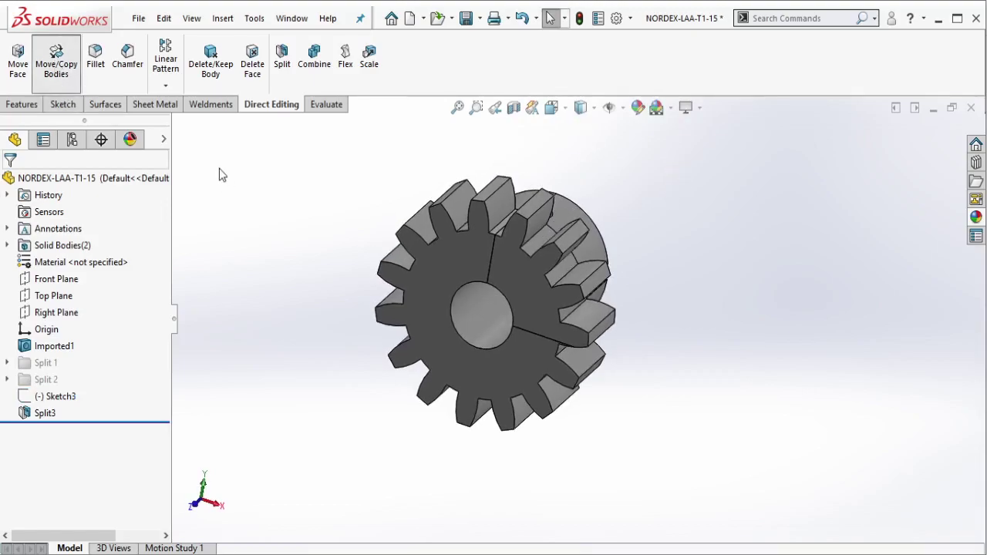
- Move the cut-off quarter wedge up and right, away from the gear
{"action": "left_click", "coordinate": [540, 318]}
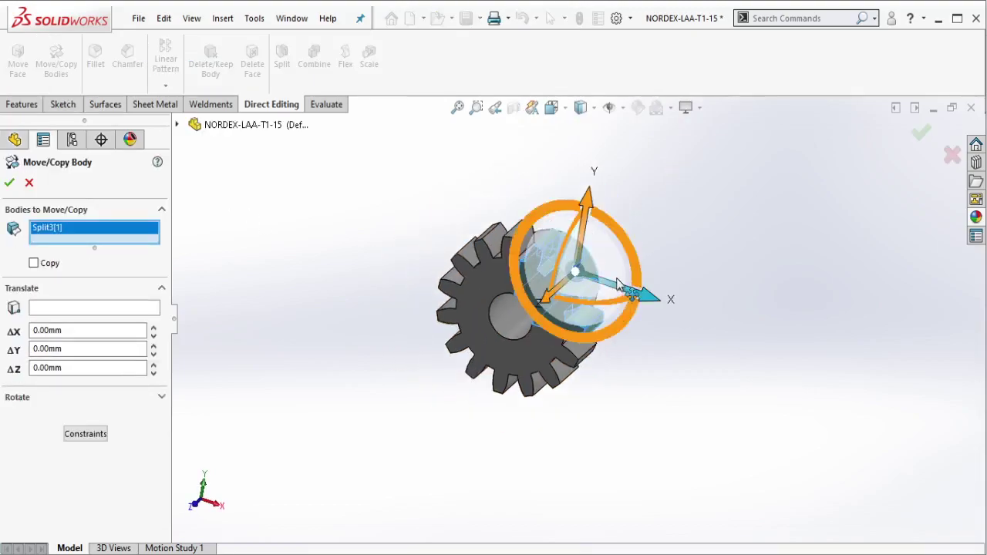
{"action": "left_click_drag", "start_coordinate": [636, 252], "coordinate": [684, 229]}
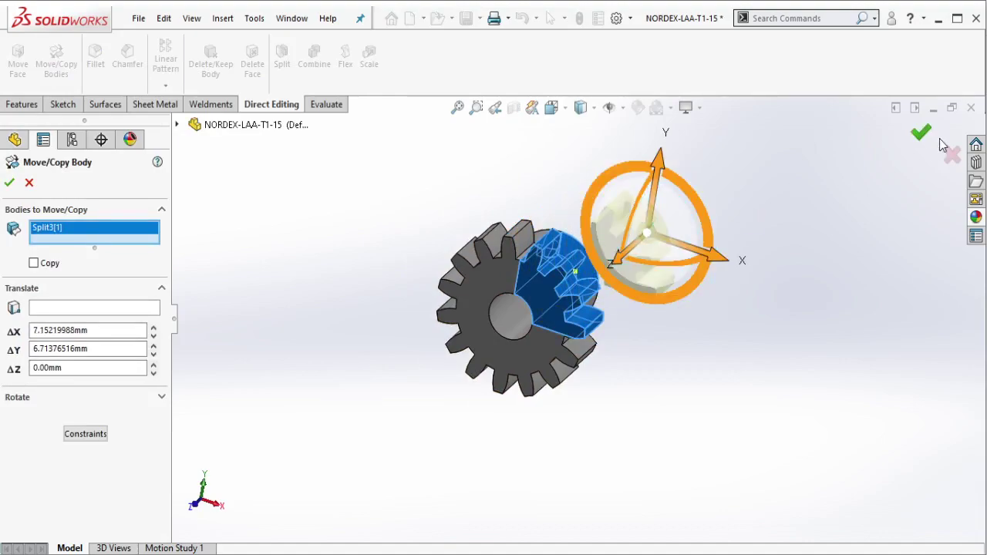
{"action": "key", "text": "Return"}
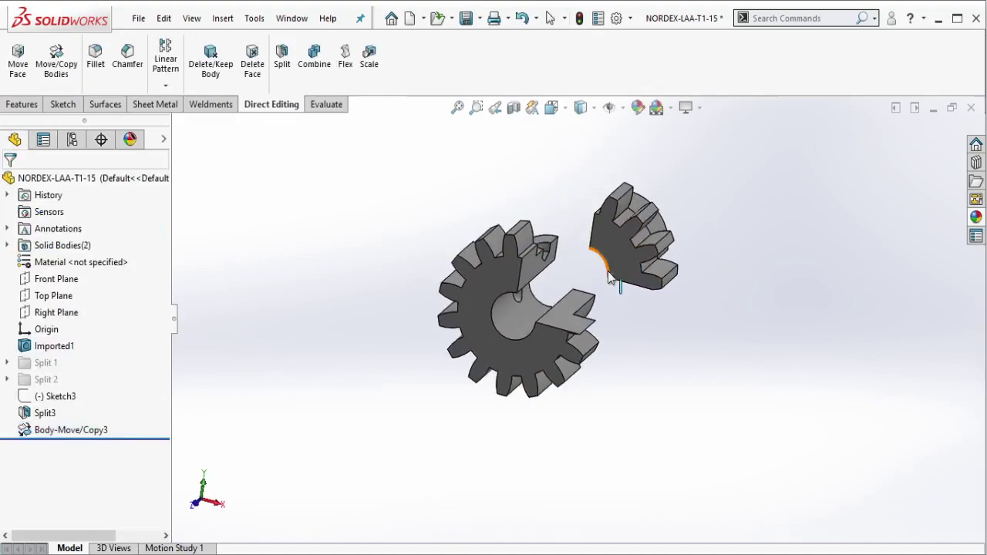
{"action": "mouse_move", "coordinate": [622, 280]}
{"action": "middle_mouse_down"}
{"action": "mouse_move", "coordinate": [590, 272]}
{"action": "mouse_move", "coordinate": [601, 284]}
{"action": "middle_mouse_up"}
- Colour the four cut faces of the quarter-wedge split green
{"action": "left_click", "coordinate": [491, 275]}
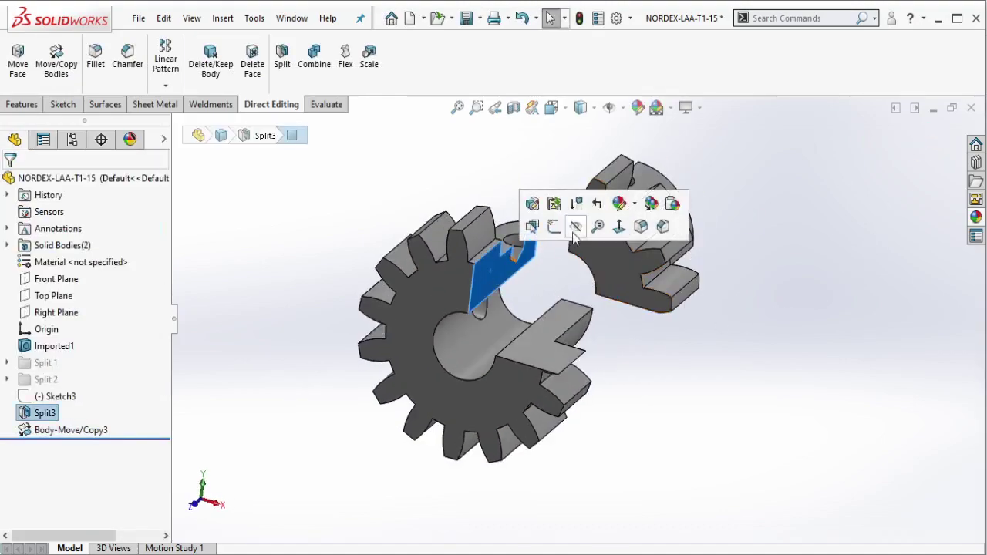
{"action": "left_click", "coordinate": [635, 205]}
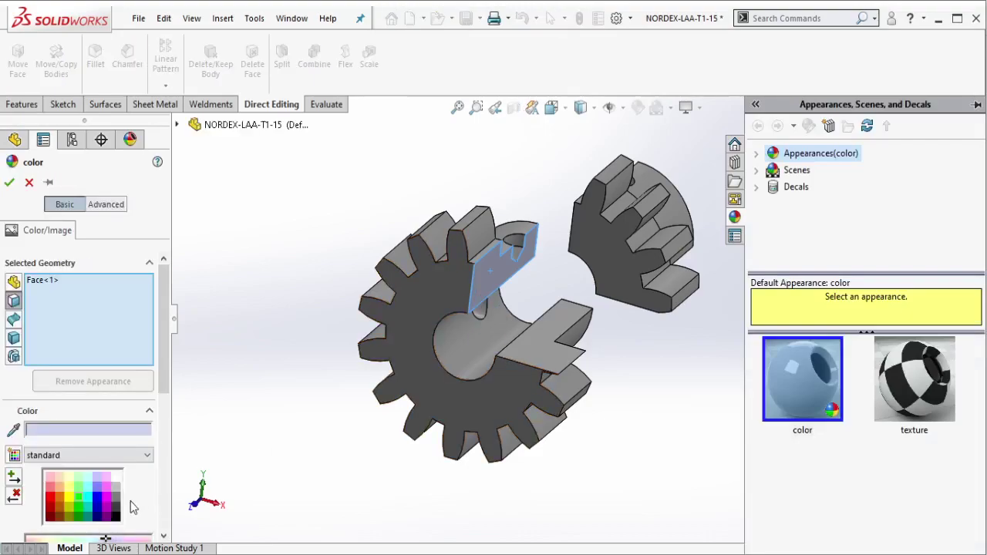
{"action": "left_click", "coordinate": [81, 501]}
{"action": "left_click", "coordinate": [546, 343]}
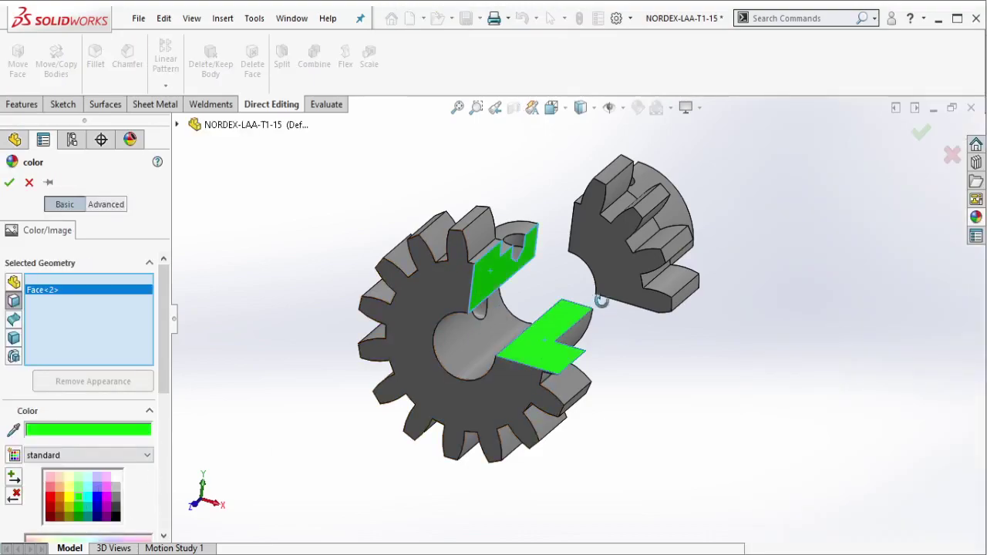
{"action": "middle_click_drag", "start_coordinate": [599, 298], "coordinate": [639, 295]}
{"action": "left_click", "coordinate": [640, 299]}
{"action": "left_click", "coordinate": [637, 199]}
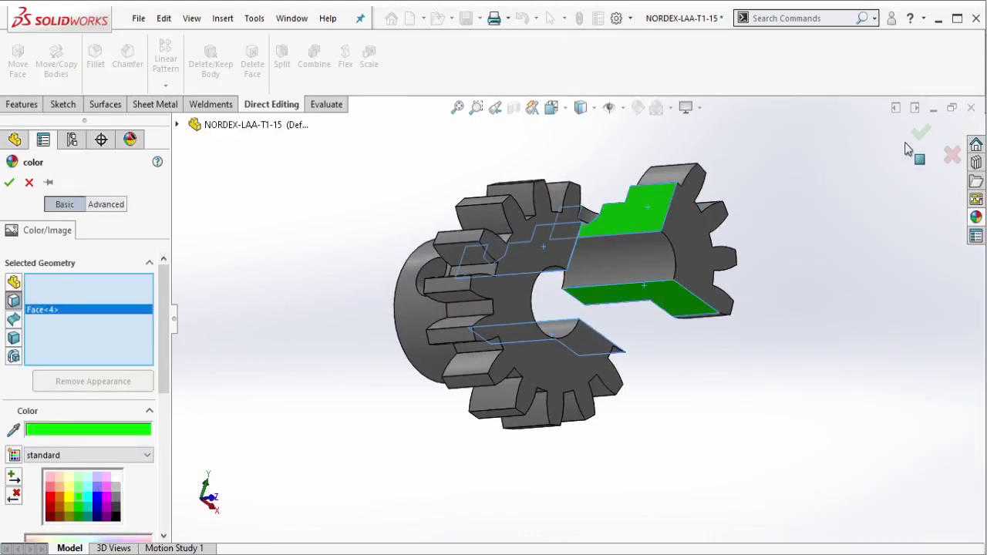
{"action": "left_click", "coordinate": [922, 133]}
{"action": "middle_click_drag", "start_coordinate": [677, 242], "coordinate": [602, 254]}
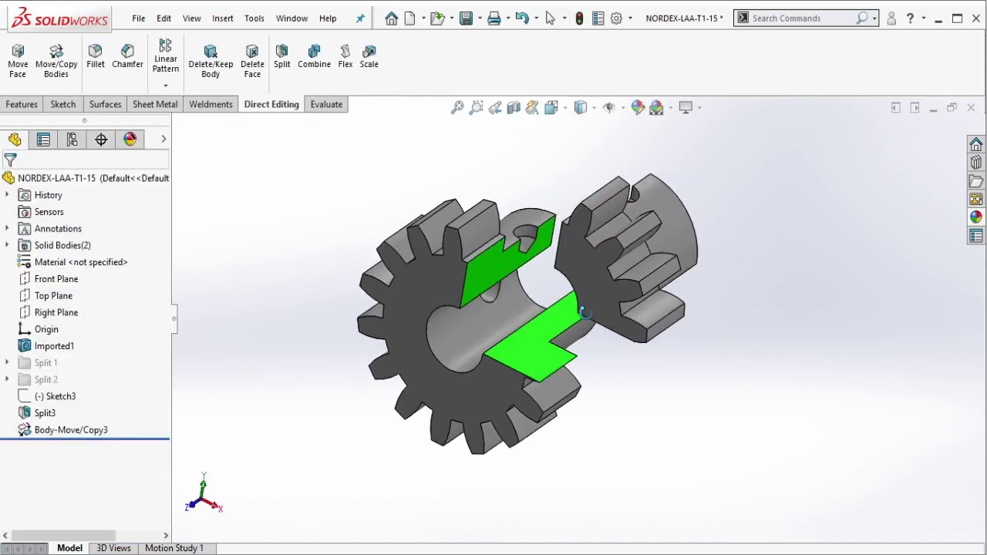
- Group Sketch3, Split3 and Body-Move/Copy3 into a new folder named Split 3
{"action": "left_click", "coordinate": [66, 400]}
{"action": "left_click", "coordinate": [62, 429], "text": "shift"}
{"action": "right_click", "coordinate": [62, 429]}
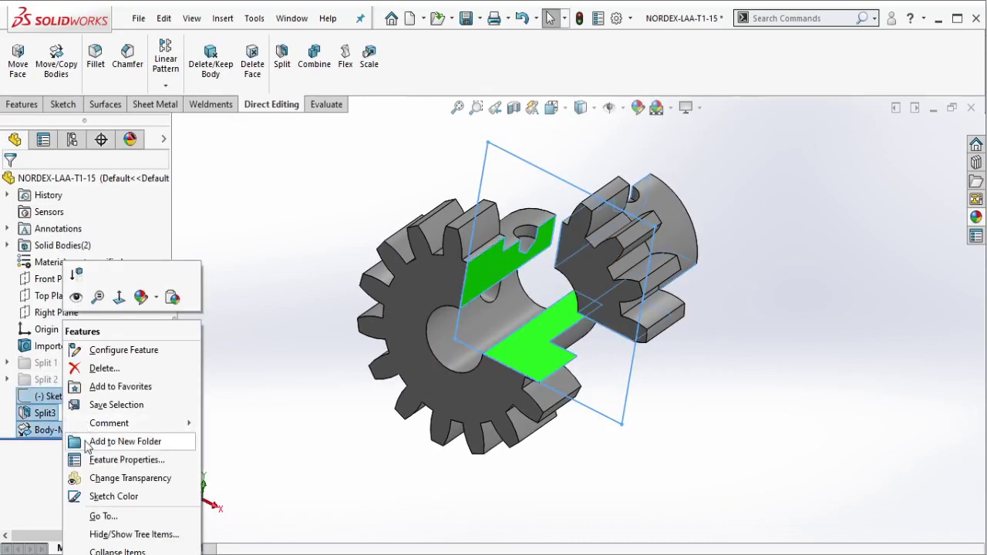
{"action": "left_click", "coordinate": [86, 442]}
{"action": "type", "text": "Split 3"}
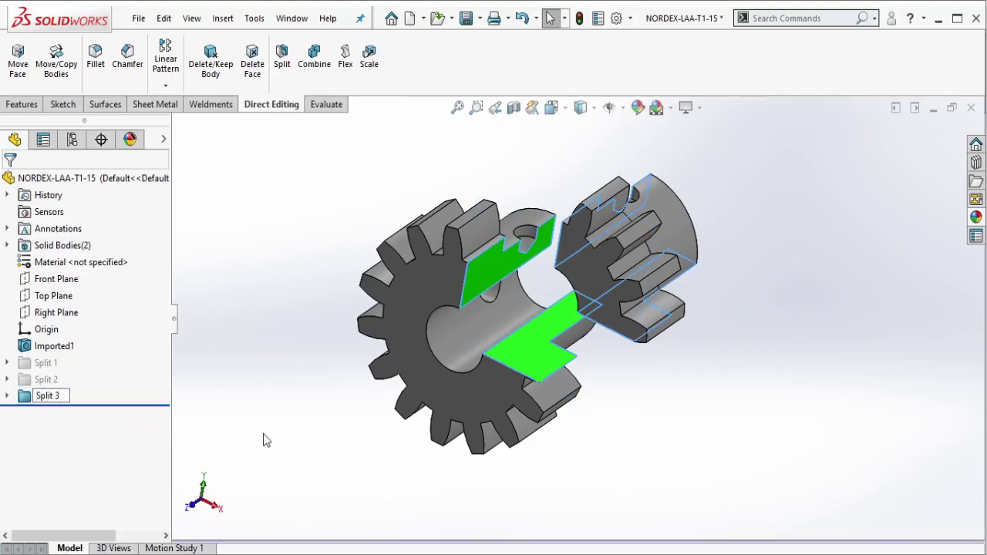
{"action": "left_click", "coordinate": [263, 435]}
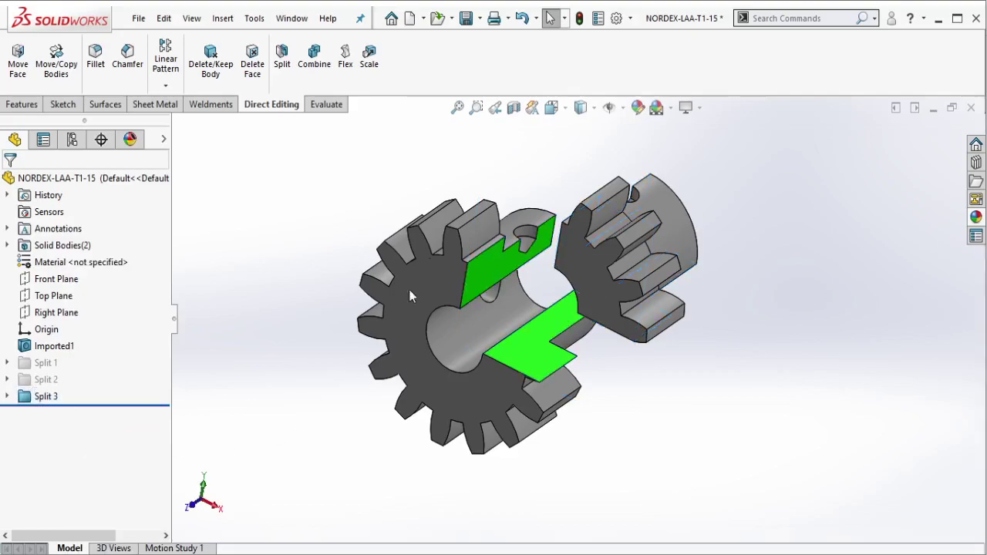
{"action": "middle_click_drag", "start_coordinate": [552, 239], "coordinate": [570, 260]}
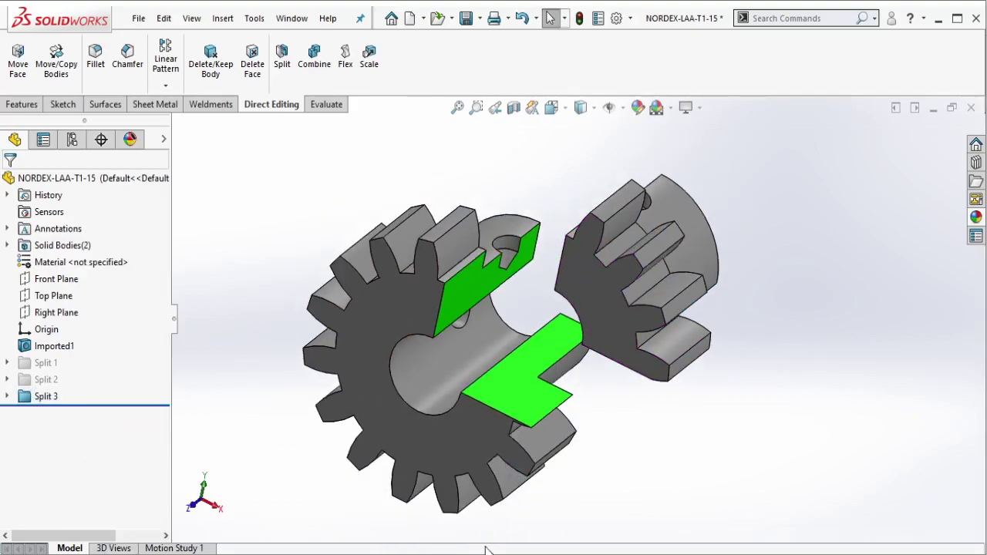
{"action": "left_click", "coordinate": [486, 554]}
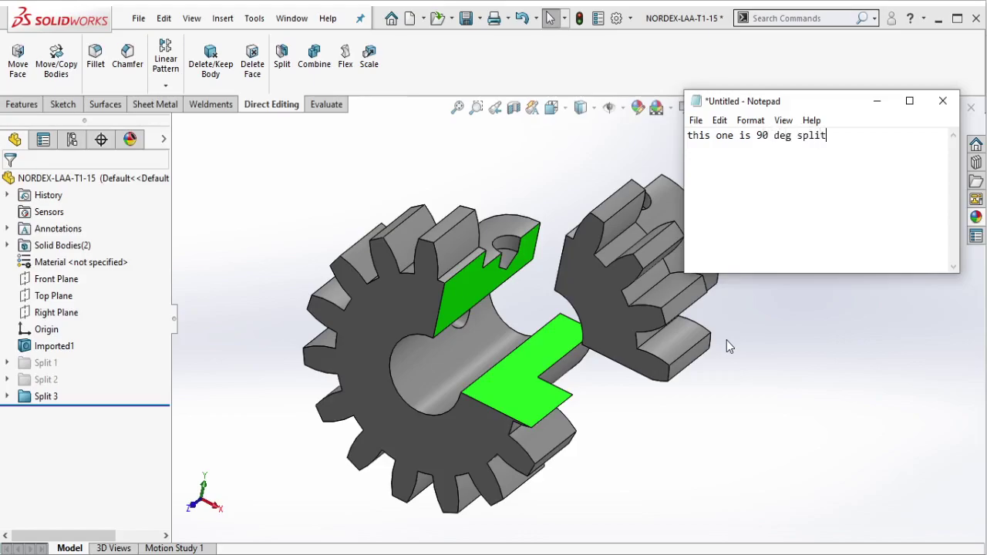
{"action": "key", "text": "ctrl+a"}
{"action": "key", "text": "BackSpace"}
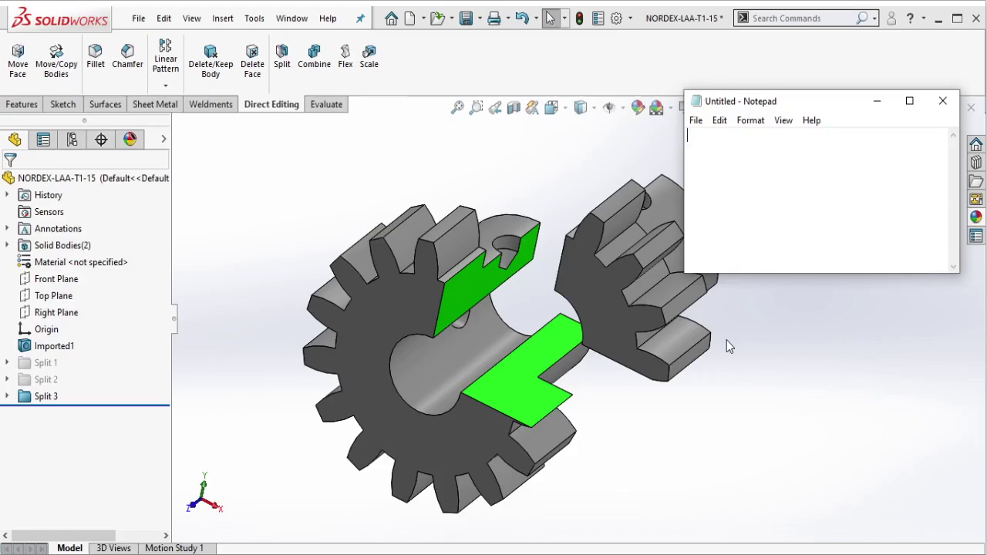
{"action": "left_click", "coordinate": [877, 101]}
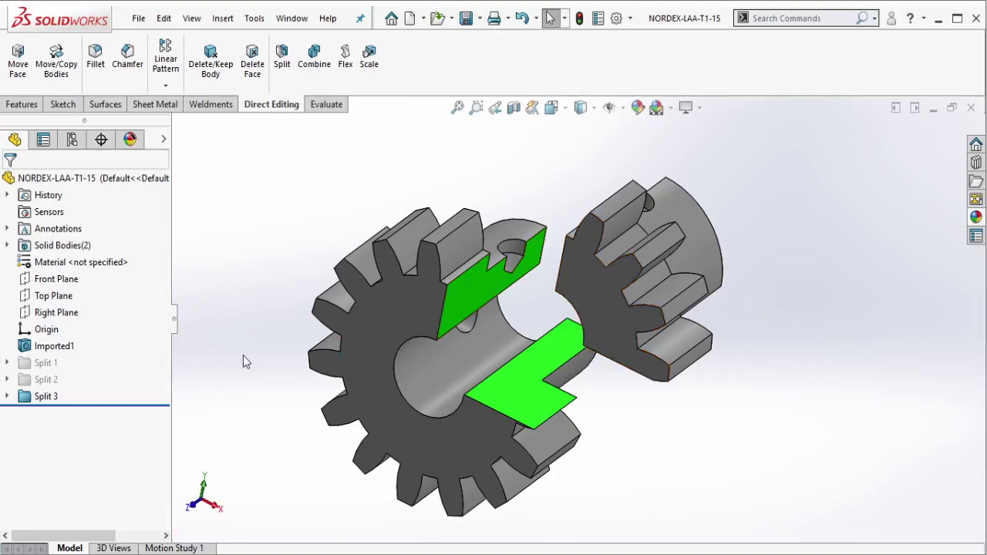
{"action": "mouse_move", "coordinate": [417, 351]}
{"action": "middle_mouse_down"}
{"action": "mouse_move", "coordinate": [425, 352]}
{"action": "mouse_move", "coordinate": [411, 353]}
{"action": "middle_mouse_up"}
- Suppress the Split 3 folder so the gear appears whole again
{"action": "left_click", "coordinate": [70, 396]}
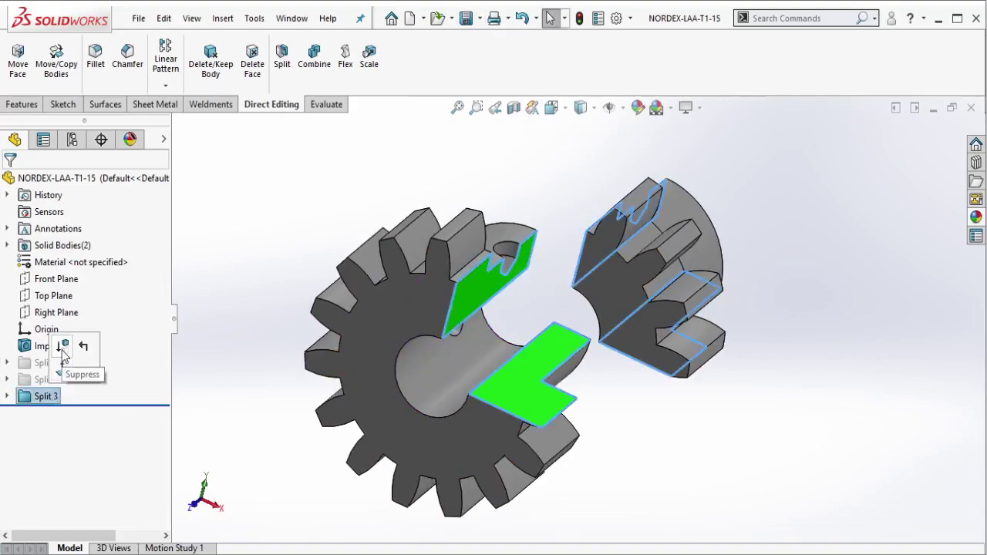
{"action": "left_click", "coordinate": [65, 351]}
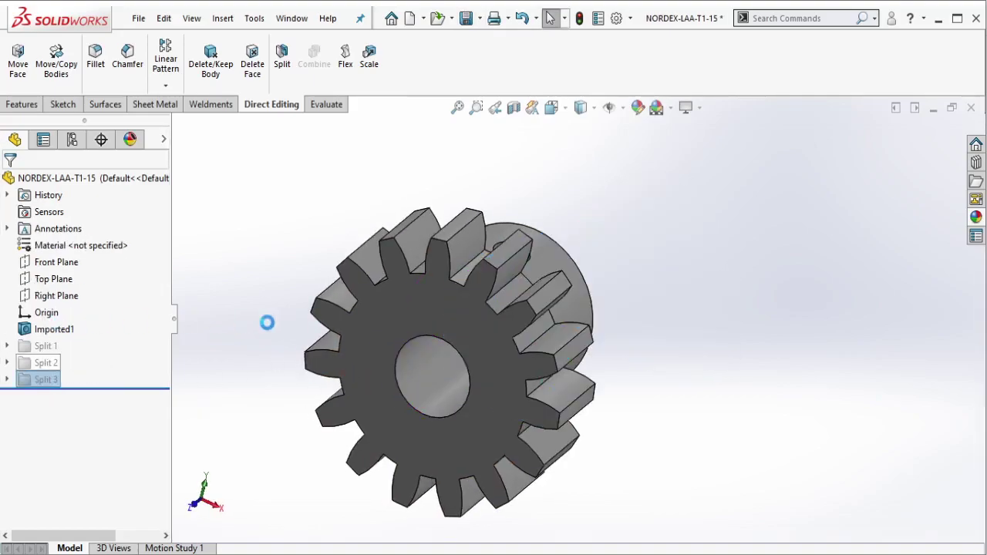
{"action": "key", "text": "ctrl+z"}
{"action": "mouse_move", "coordinate": [271, 322]}
{"action": "middle_mouse_down"}
{"action": "mouse_move", "coordinate": [540, 309]}
{"action": "mouse_move", "coordinate": [509, 320]}
{"action": "middle_mouse_up"}
{"action": "left_click", "coordinate": [56, 398]}
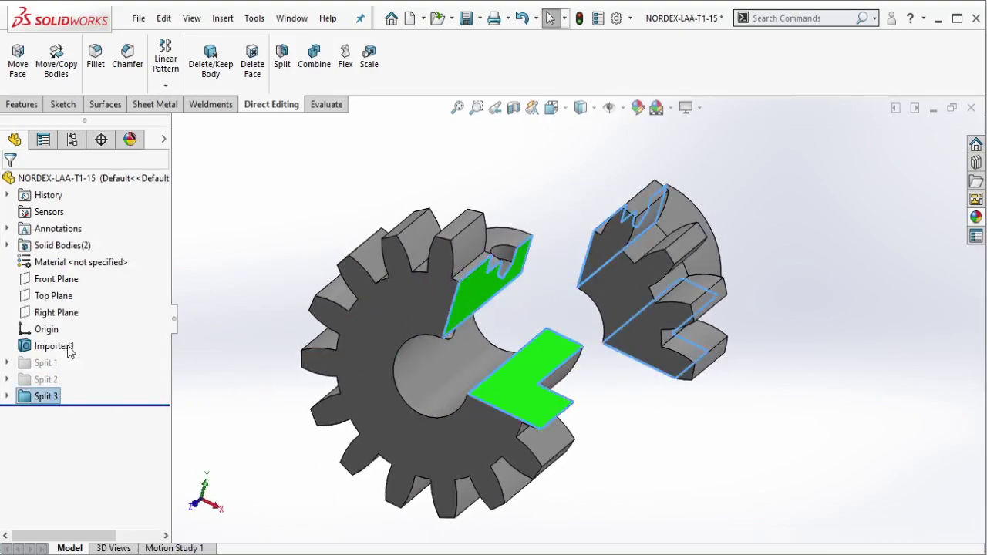
{"action": "left_click", "coordinate": [67, 349]}
- Start a new sketch on the gear's front face
{"action": "mouse_move", "coordinate": [575, 368]}
{"action": "middle_mouse_down"}
{"action": "mouse_move", "coordinate": [547, 355]}
{"action": "mouse_move", "coordinate": [561, 312]}
{"action": "mouse_move", "coordinate": [546, 337]}
{"action": "mouse_move", "coordinate": [553, 360]}
{"action": "mouse_move", "coordinate": [569, 348]}
{"action": "mouse_move", "coordinate": [564, 335]}
{"action": "middle_mouse_up"}
{"action": "scroll", "coordinate": [548, 327], "scroll_direction": "down", "scroll_amount": 5}
{"action": "left_click", "coordinate": [568, 343]}
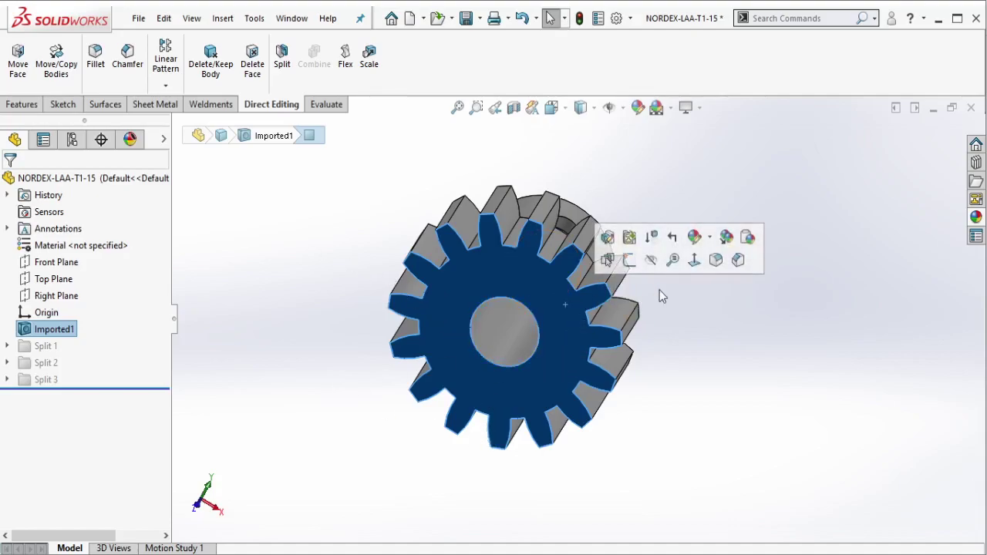
{"action": "left_click", "coordinate": [637, 259]}
{"action": "left_click", "coordinate": [393, 182]}
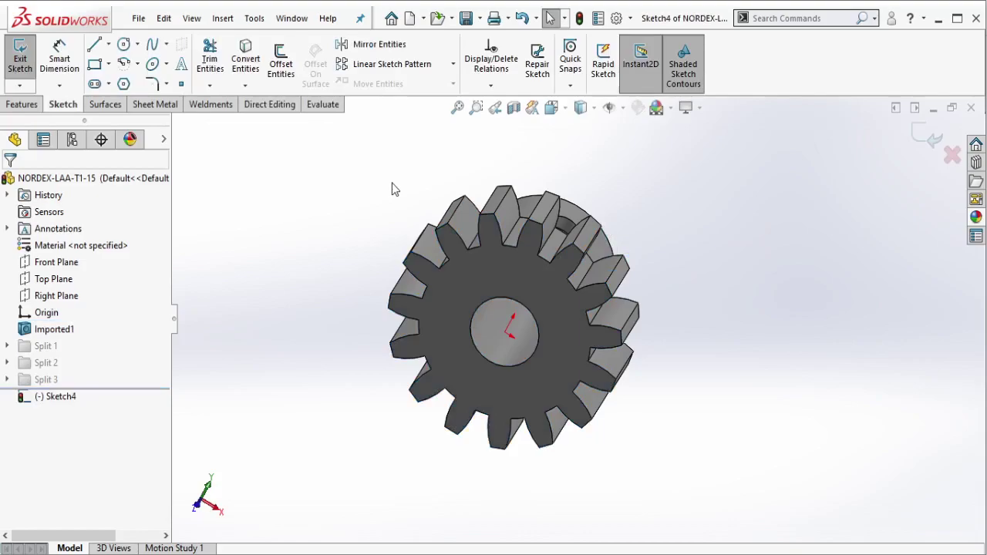
- Set the view normal to the sketch and try a centre-point arc, then cancel it
{"action": "key", "text": "ctrl+8"}
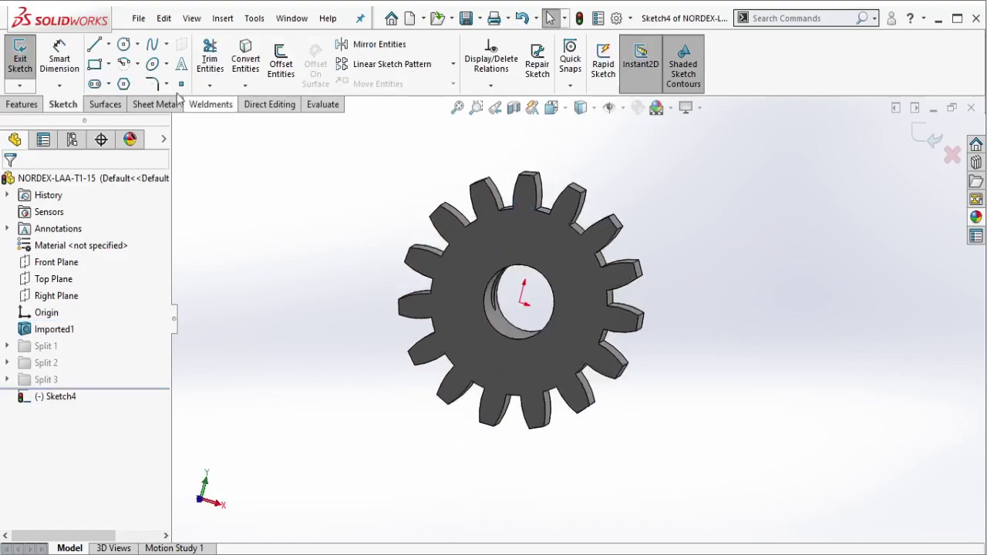
{"action": "left_click", "coordinate": [137, 63]}
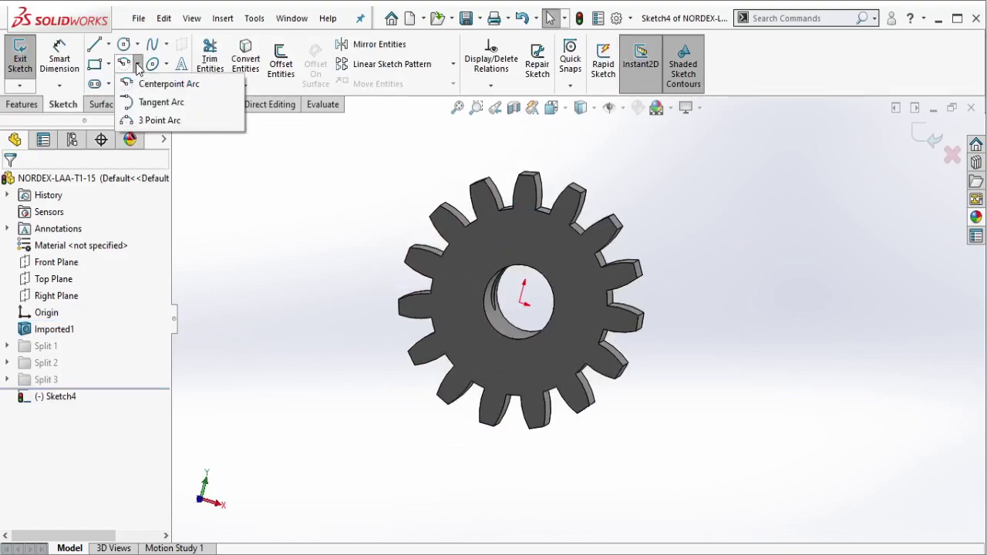
{"action": "left_click", "coordinate": [148, 84]}
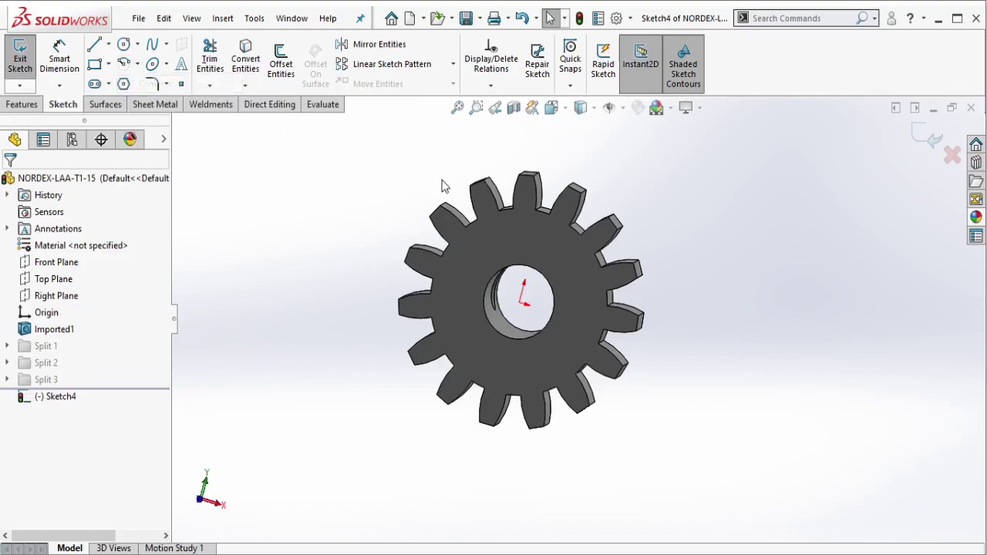
{"action": "left_click", "coordinate": [467, 125]}
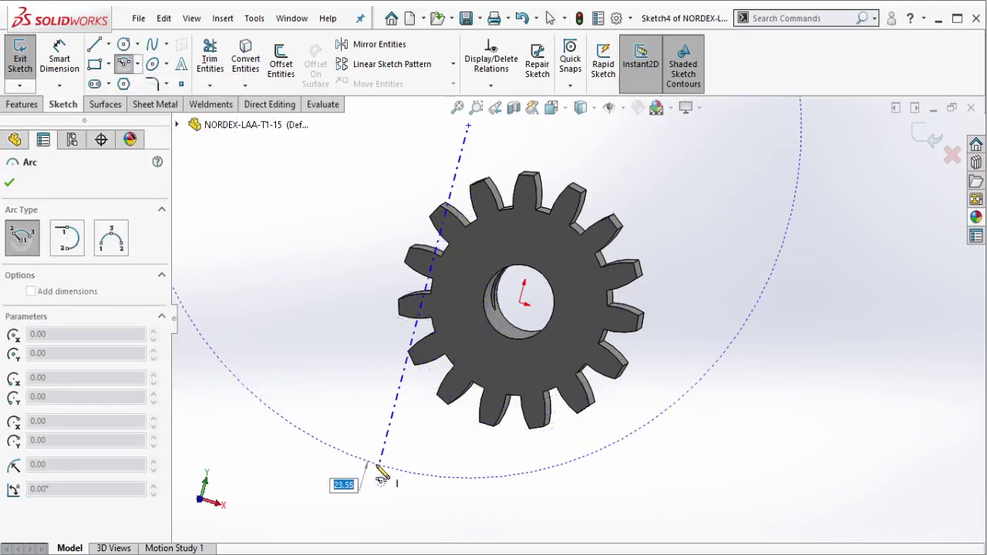
{"action": "left_click", "coordinate": [380, 465]}
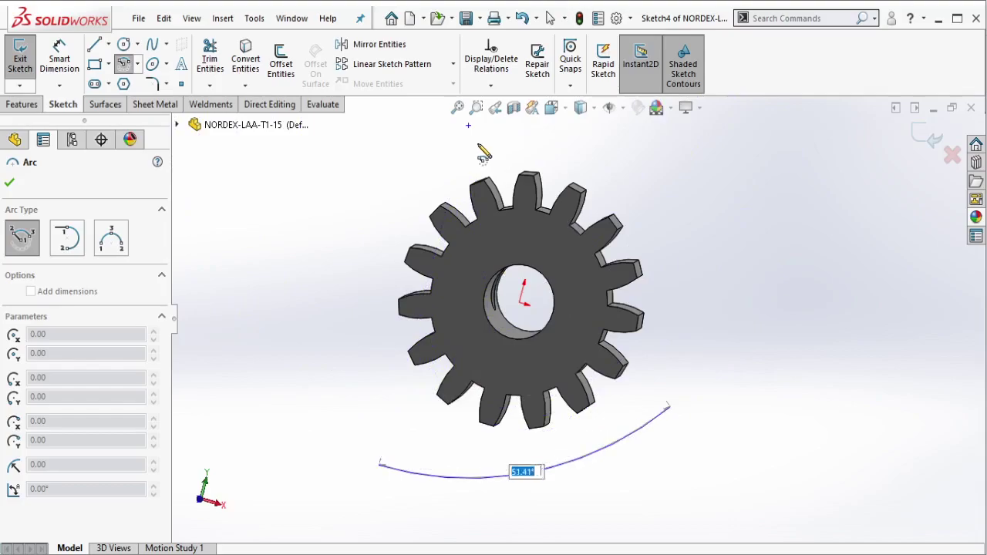
{"action": "key", "text": "Escape"}
- Draw a three-point arc from above the top teeth, through the bore, to below the lower left
{"action": "left_click", "coordinate": [166, 64]}
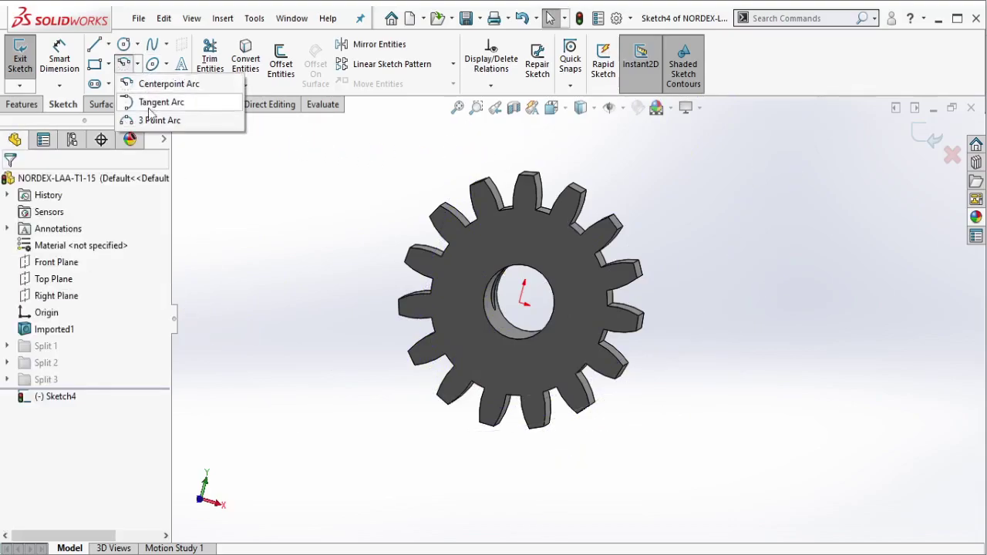
{"action": "left_click", "coordinate": [173, 119]}
{"action": "left_click", "coordinate": [479, 140]}
{"action": "left_click", "coordinate": [378, 469]}
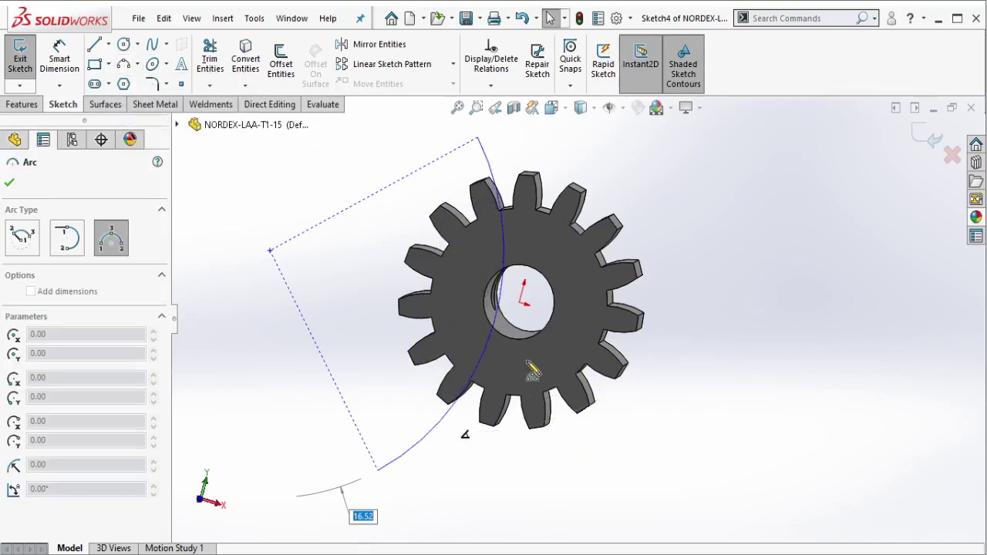
{"action": "left_click", "coordinate": [523, 332]}
{"action": "mouse_move", "coordinate": [523, 332]}
{"action": "middle_mouse_down"}
{"action": "mouse_move", "coordinate": [560, 358]}
{"action": "mouse_move", "coordinate": [568, 378]}
{"action": "middle_mouse_up"}
{"action": "key", "text": "Escape"}
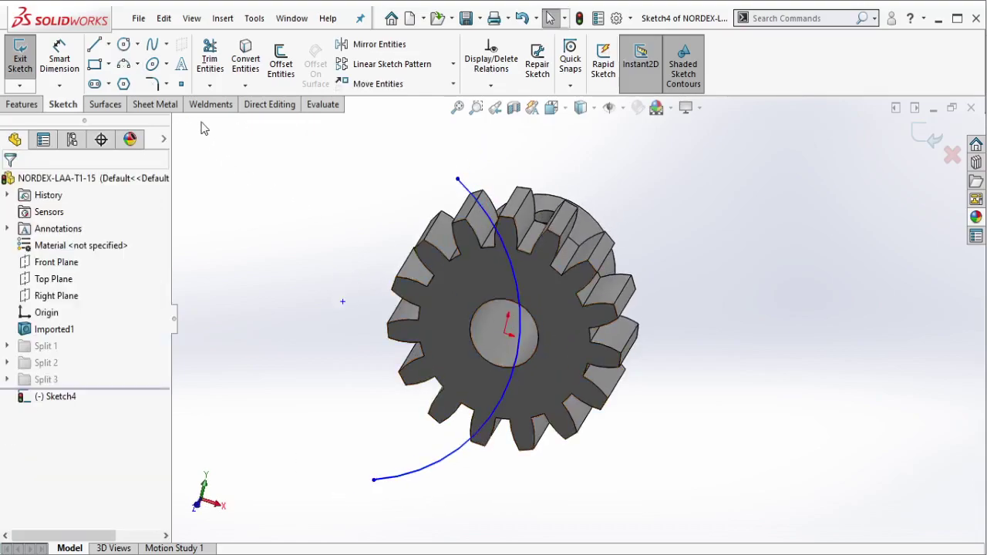
{"action": "left_click", "coordinate": [274, 106]}
{"action": "left_click", "coordinate": [296, 86]}
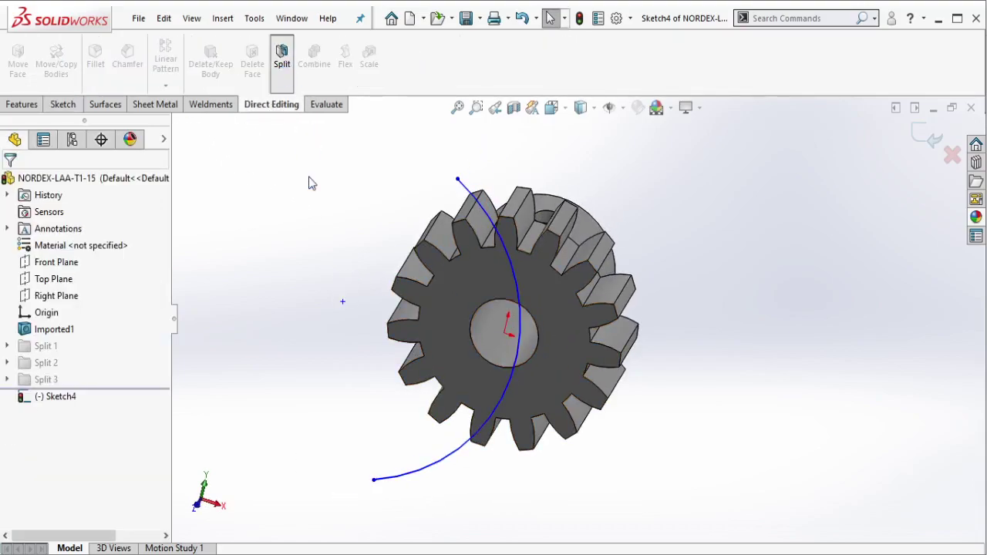
- Split the gear into two bodies along the sketched arc
{"action": "left_click", "coordinate": [78, 325]}
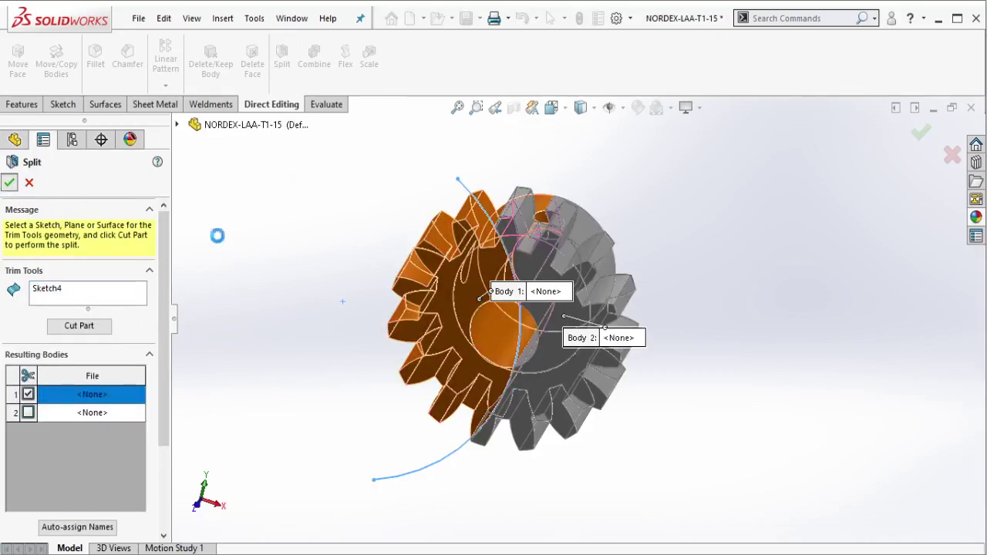
{"action": "key", "text": "Return"}
{"action": "left_click", "coordinate": [449, 456]}
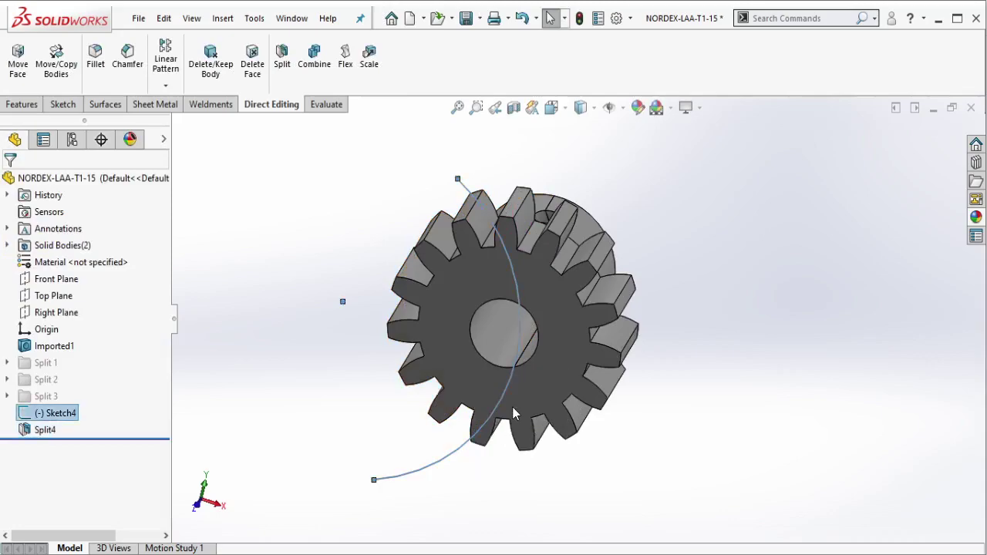
{"action": "key", "text": "Escape"}
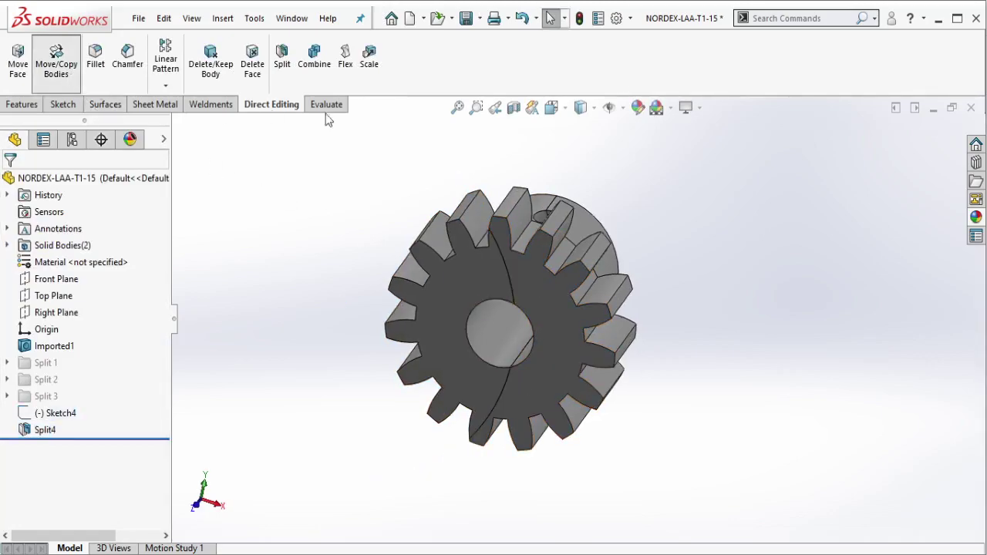
- Rotate the right piece to 350.5° and shift it about 11 mm right, then open the left cut face's appearance
{"action": "left_click", "coordinate": [571, 301]}
{"action": "left_click_drag", "start_coordinate": [634, 317], "coordinate": [718, 320]}
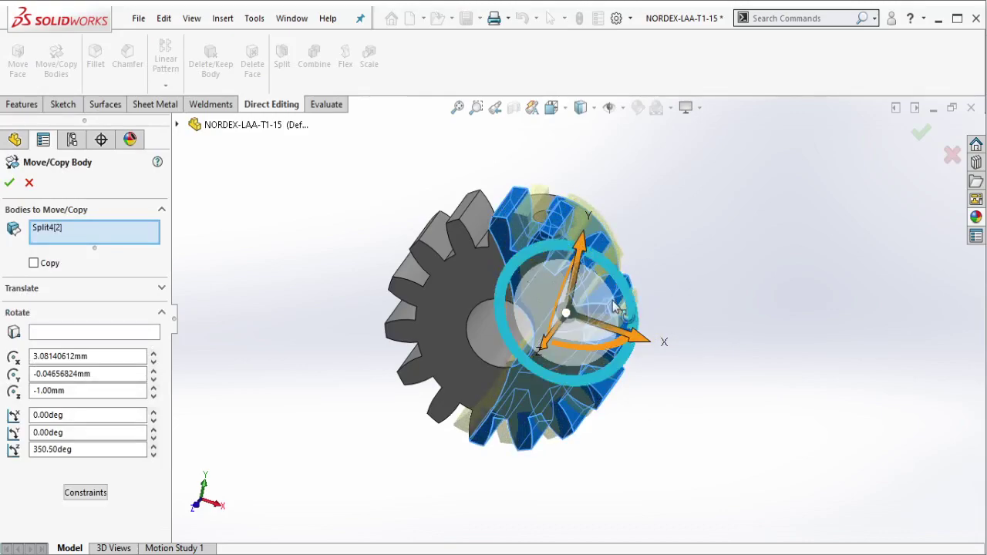
{"action": "left_click_drag", "start_coordinate": [593, 308], "coordinate": [740, 352]}
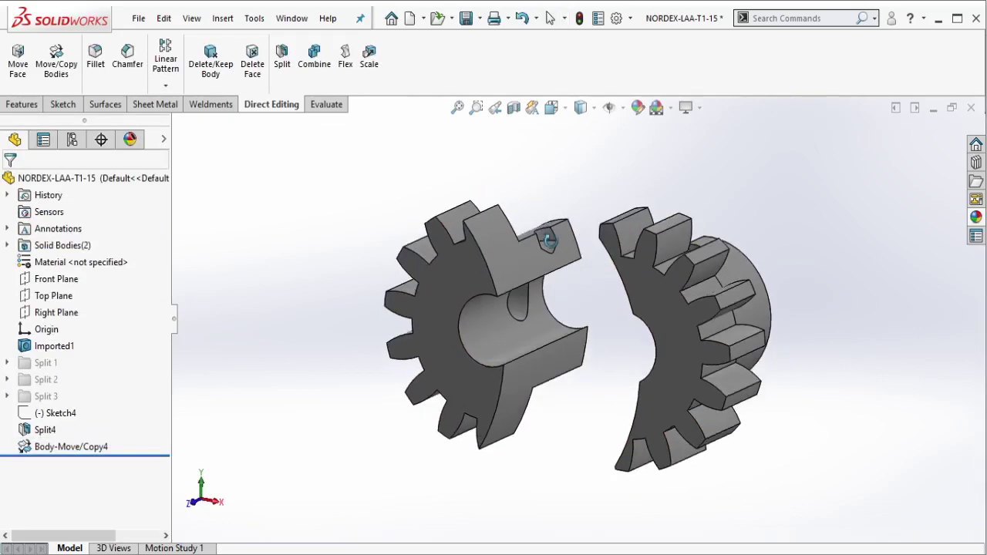
{"action": "left_click", "coordinate": [519, 252]}
{"action": "left_click", "coordinate": [632, 190]}
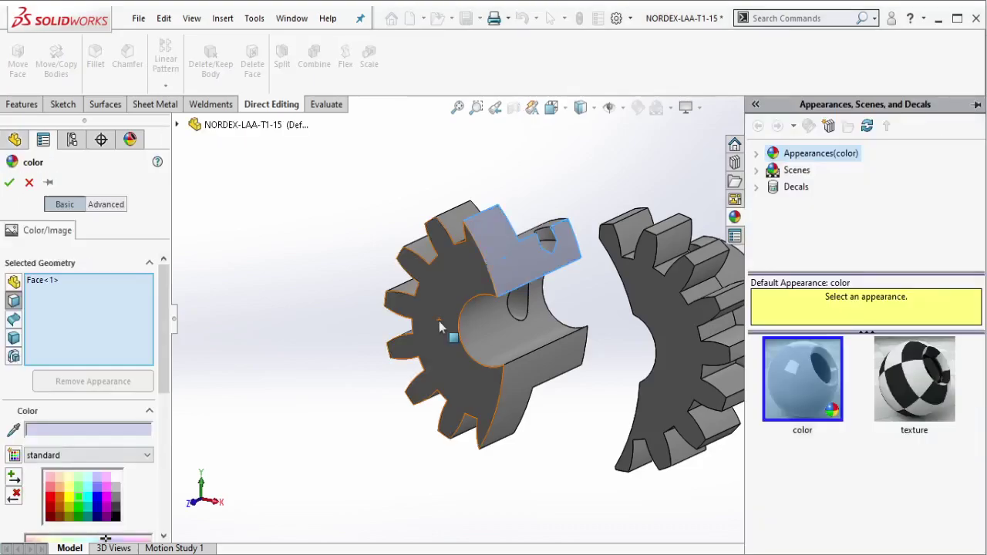
- Colour the left half's flat cut face and the upper and lower curved cut faces green
{"action": "left_click", "coordinate": [82, 503]}
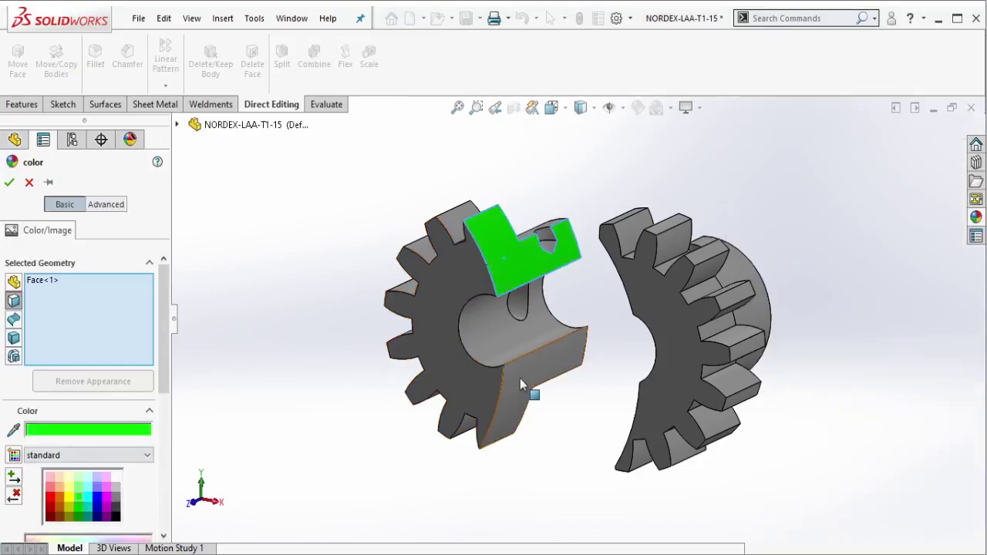
{"action": "left_click", "coordinate": [520, 378]}
{"action": "middle_click_drag", "start_coordinate": [569, 381], "coordinate": [612, 349]}
{"action": "left_click", "coordinate": [669, 307]}
{"action": "left_click", "coordinate": [661, 410]}
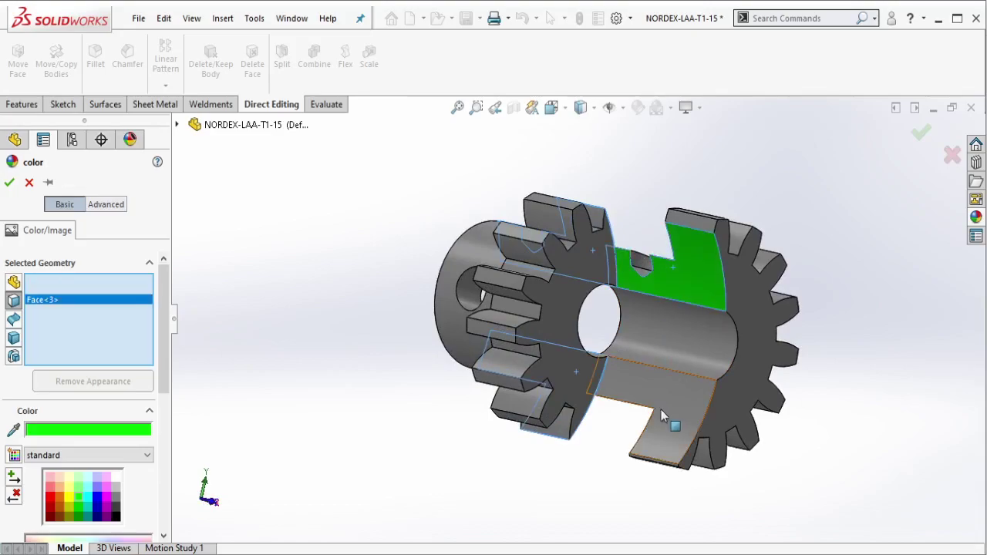
{"action": "left_click", "coordinate": [9, 182]}
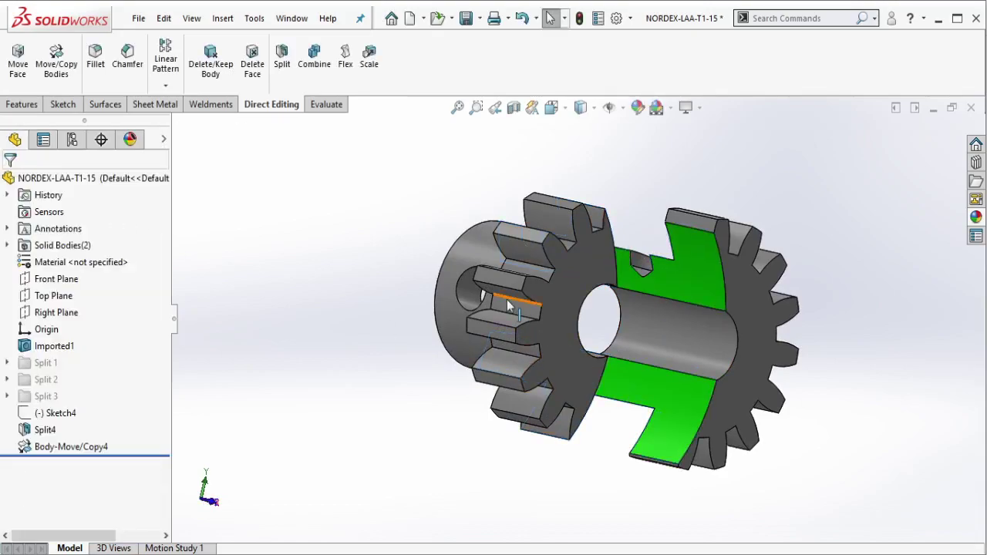
{"action": "mouse_move", "coordinate": [425, 312]}
{"action": "middle_mouse_down"}
{"action": "mouse_move", "coordinate": [339, 322]}
{"action": "mouse_move", "coordinate": [399, 326]}
{"action": "mouse_move", "coordinate": [405, 347]}
{"action": "middle_mouse_up"}
{"action": "middle_click_drag", "start_coordinate": [757, 305], "coordinate": [630, 509]}
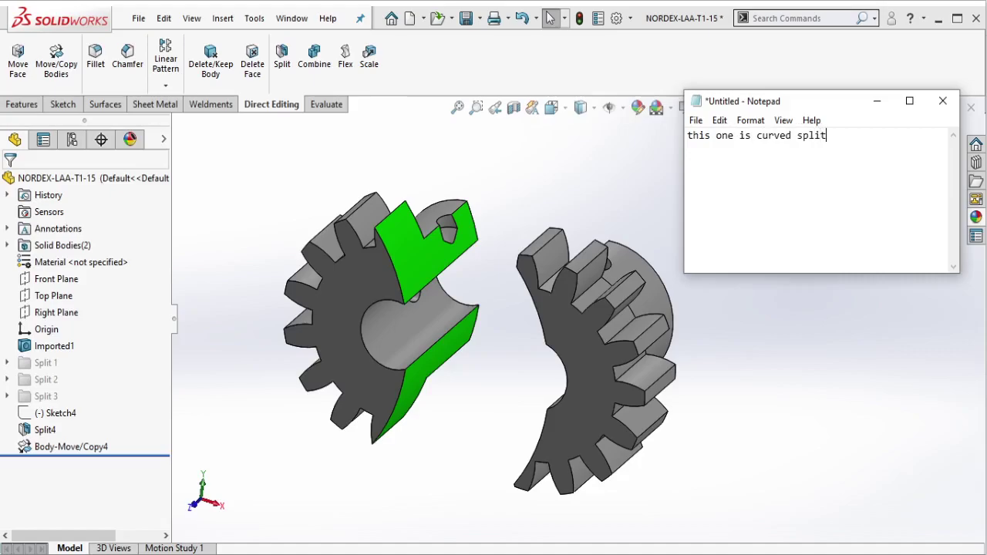
- Clear the Notepad note and group Sketch4, Split4 and Body-Move/Copy4 into a Split 4 folder
{"action": "key", "text": "ctrl+z"}
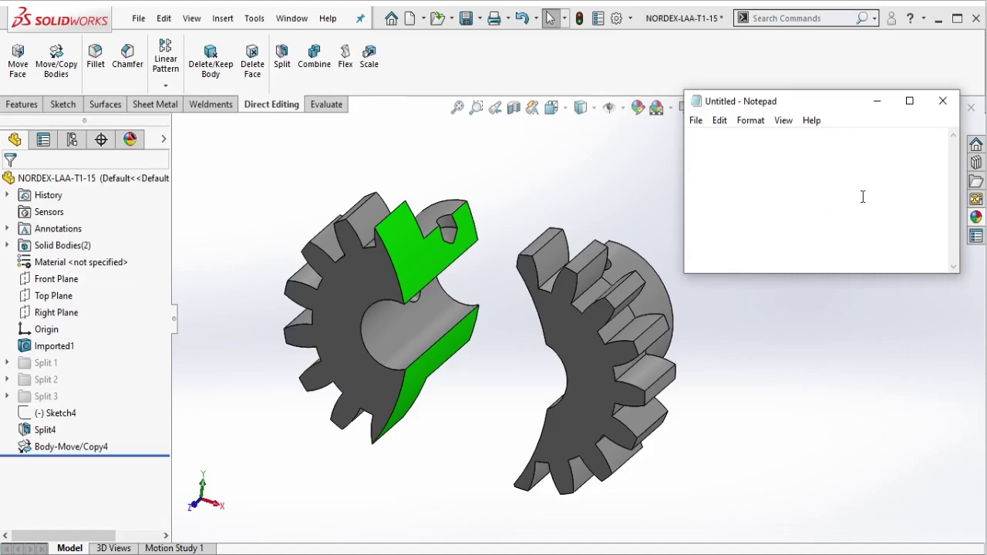
{"action": "left_click", "coordinate": [877, 101]}
{"action": "left_click", "coordinate": [45, 429]}
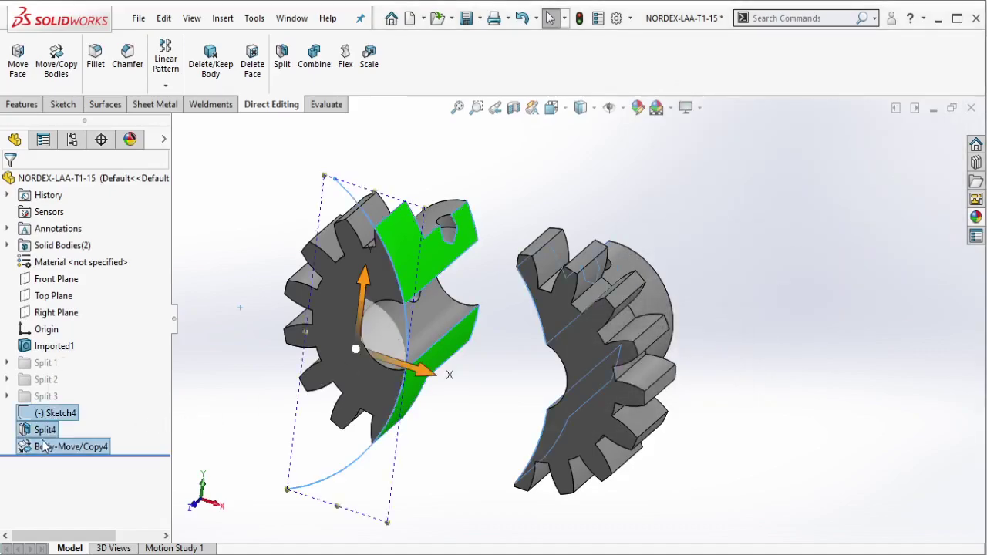
{"action": "right_click", "coordinate": [44, 429]}
{"action": "left_click", "coordinate": [76, 441]}
{"action": "type", "text": "Split 4"}
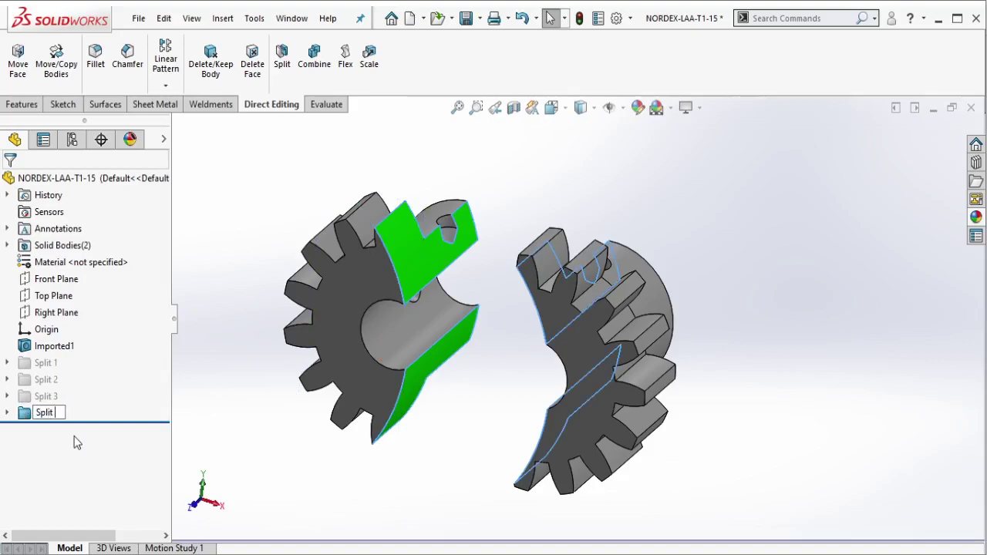
- Suppress the Split 4 folder so the gear shows whole again
{"action": "left_click", "coordinate": [46, 413]}
{"action": "left_click", "coordinate": [80, 365]}
{"action": "left_click", "coordinate": [47, 397]}
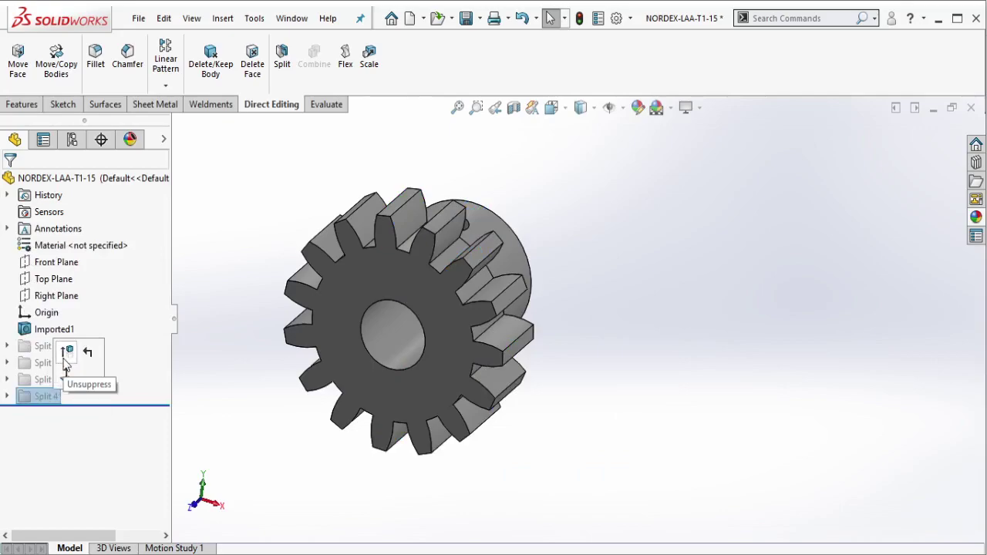
{"action": "left_click", "coordinate": [69, 351]}
{"action": "left_click", "coordinate": [62, 386]}
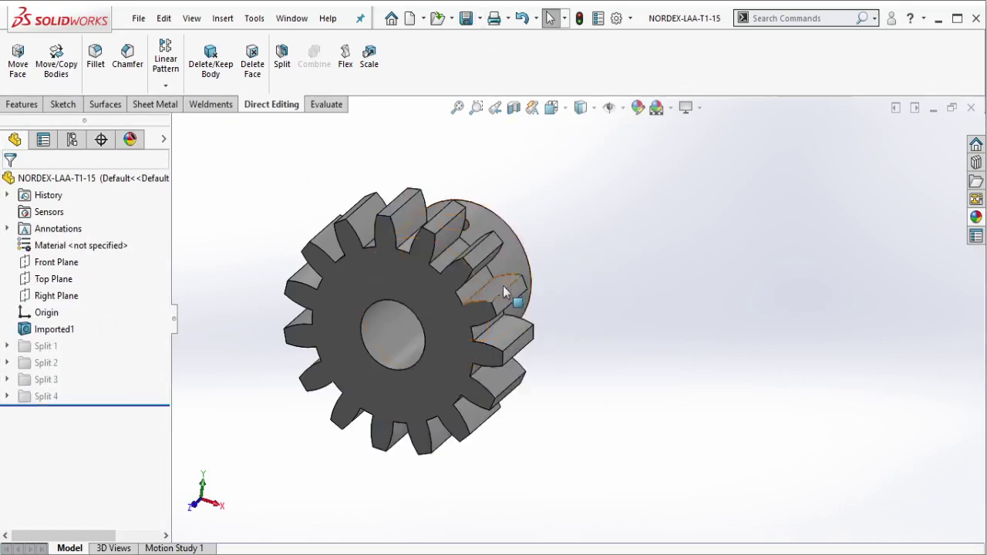
{"action": "mouse_move", "coordinate": [503, 285]}
{"action": "middle_mouse_down"}
{"action": "mouse_move", "coordinate": [638, 232]}
{"action": "mouse_move", "coordinate": [642, 291]}
{"action": "middle_mouse_up"}
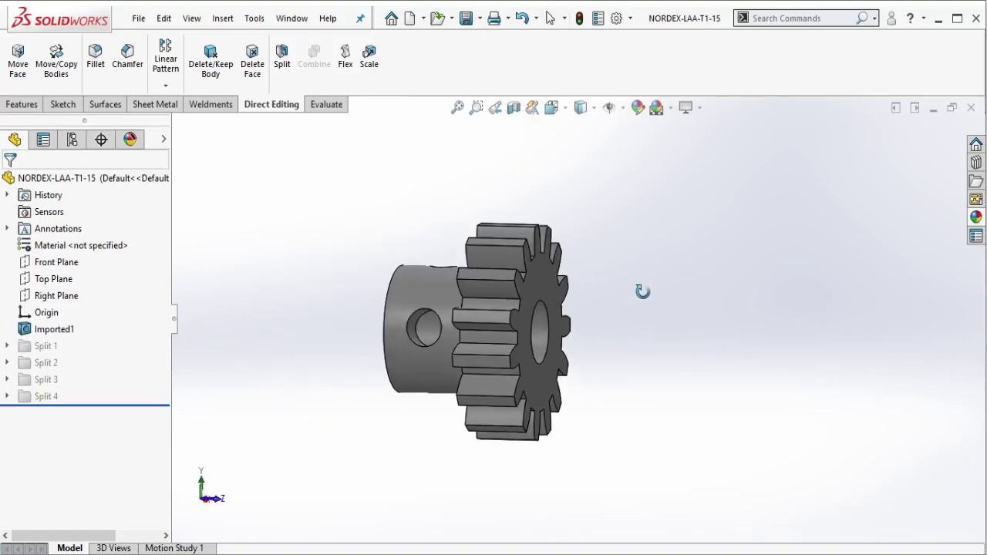
- Sketch on the Top Plane a line spanning the gear from left to right
{"action": "left_click", "coordinate": [58, 262]}
{"action": "mouse_move", "coordinate": [617, 371]}
{"action": "middle_mouse_down"}
{"action": "mouse_move", "coordinate": [659, 398]}
{"action": "mouse_move", "coordinate": [655, 390]}
{"action": "middle_mouse_up"}
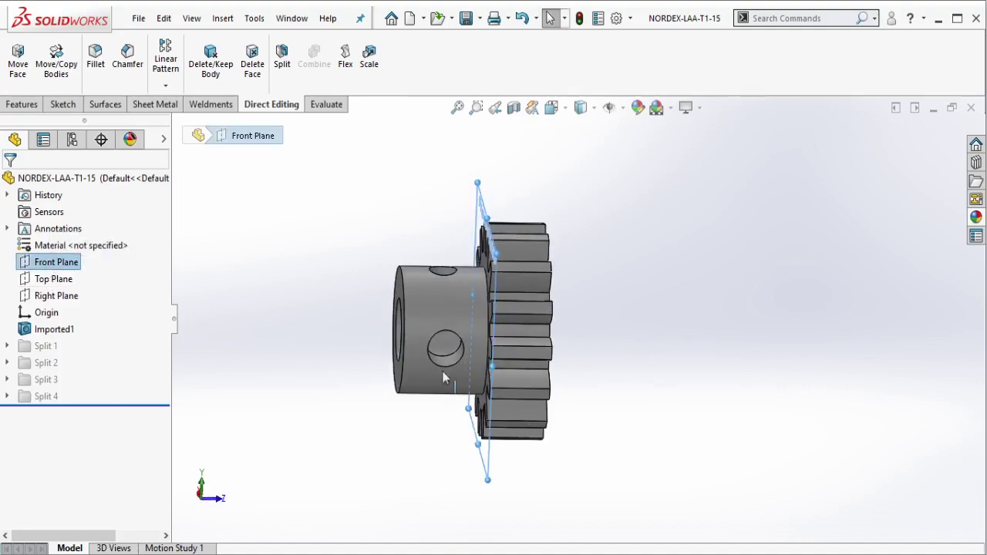
{"action": "left_click", "coordinate": [53, 280]}
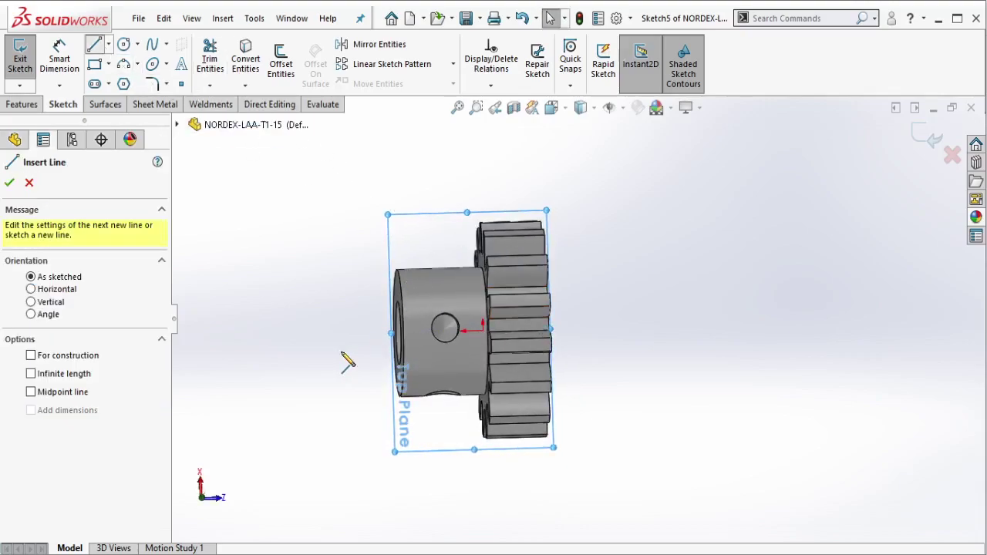
{"action": "left_click", "coordinate": [245, 301]}
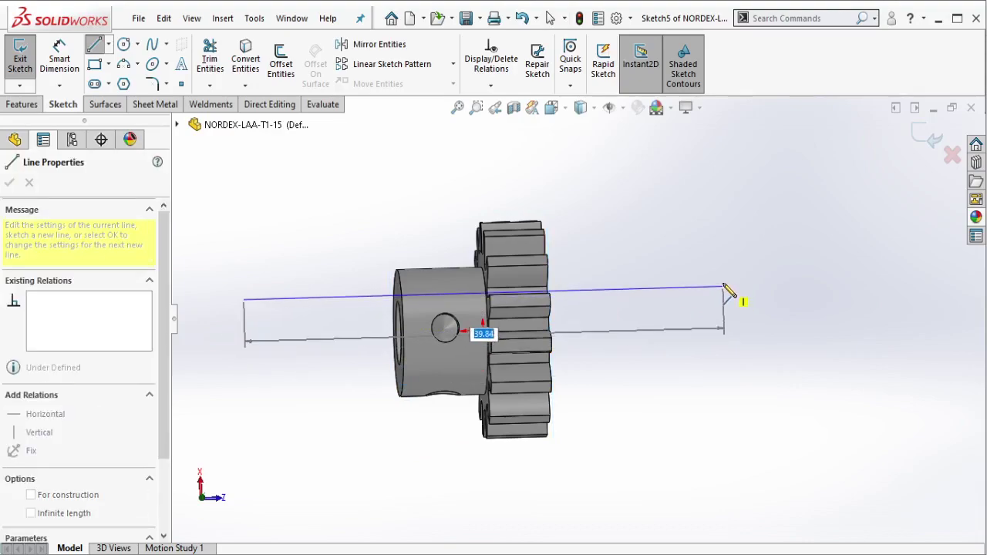
{"action": "left_click", "coordinate": [723, 287]}
{"action": "key", "text": "Escape"}
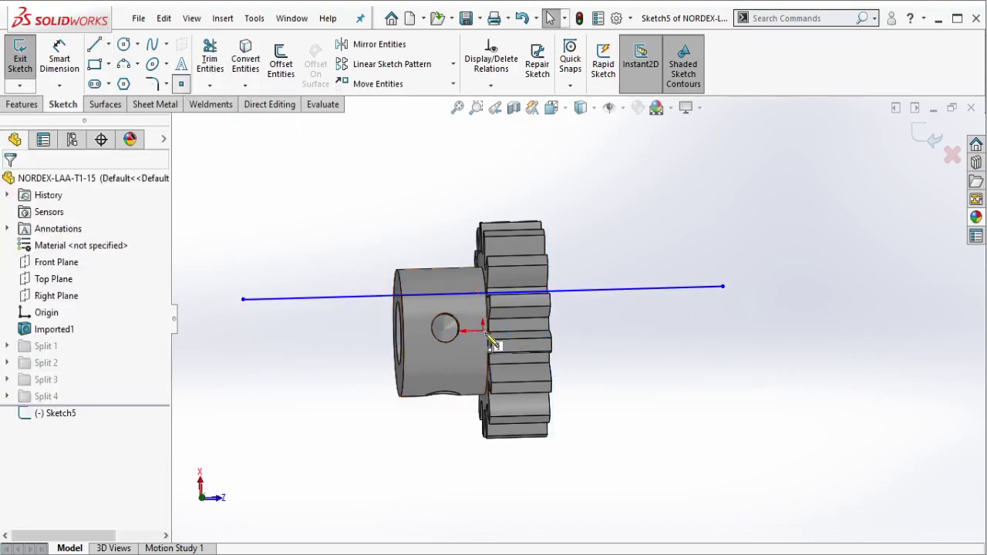
- Add a Midpoint relation fixing the line's midpoint at the origin
{"action": "left_click", "coordinate": [484, 332]}
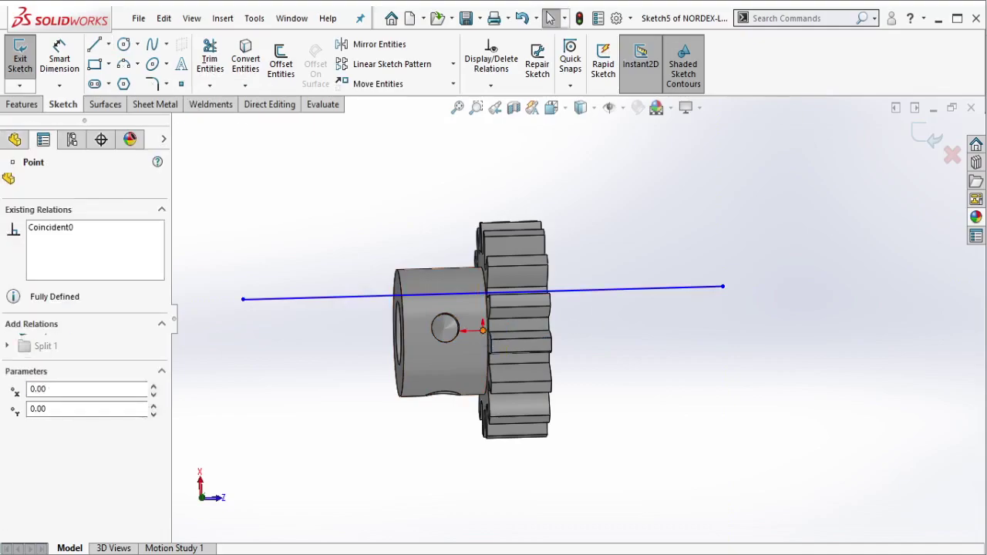
{"action": "left_click", "coordinate": [647, 289], "text": "ctrl"}
{"action": "left_click", "coordinate": [640, 225]}
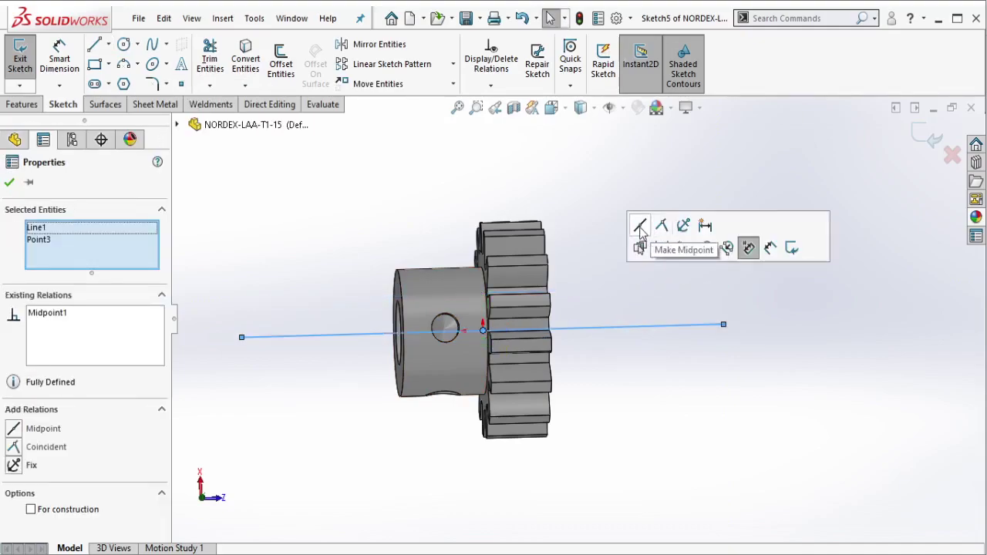
{"action": "key", "text": "Escape"}
{"action": "middle_click_drag", "start_coordinate": [504, 321], "coordinate": [478, 312]}
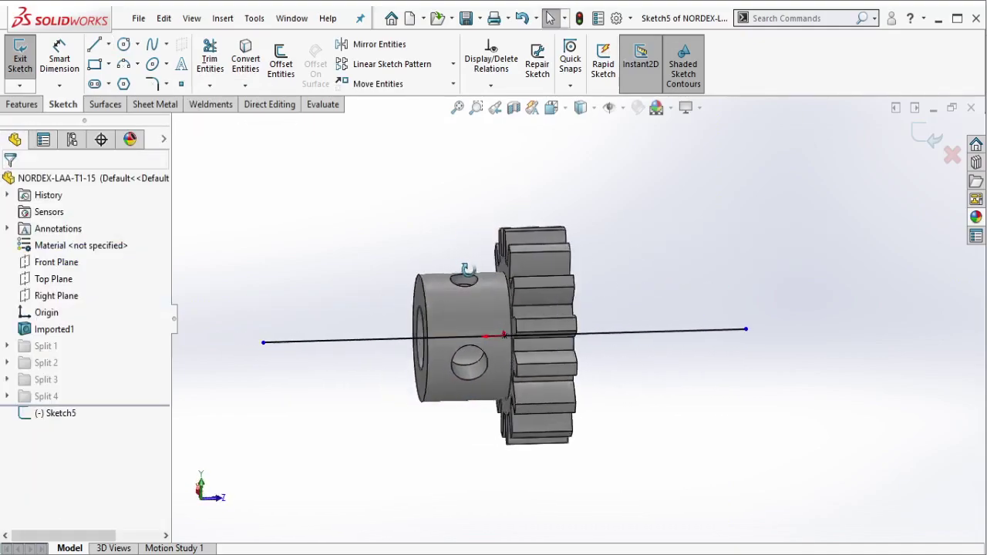
- Split the gear through its hub into two bodies using the Sketch5 line
{"action": "left_click", "coordinate": [258, 105]}
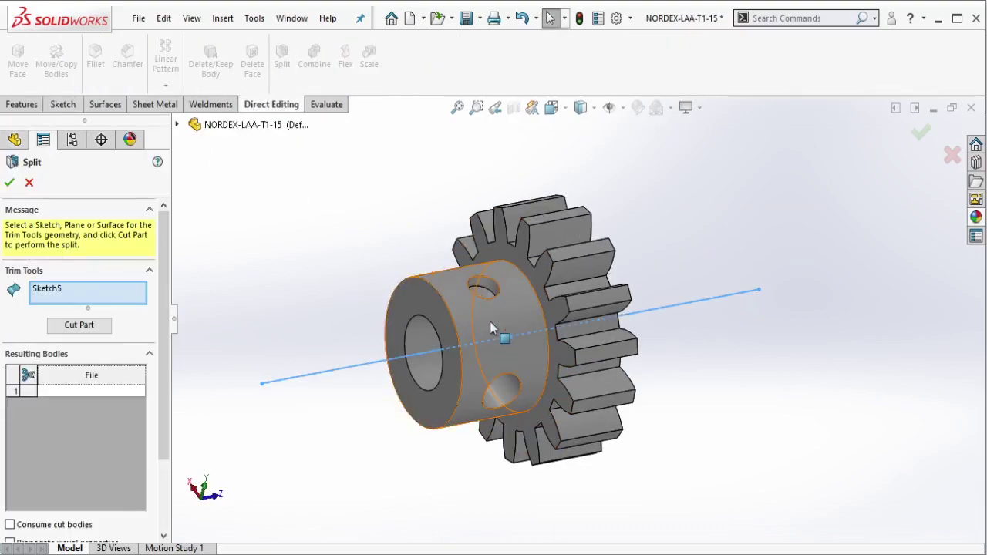
{"action": "mouse_move", "coordinate": [490, 321]}
{"action": "middle_mouse_down"}
{"action": "mouse_move", "coordinate": [459, 239]}
{"action": "mouse_move", "coordinate": [479, 366]}
{"action": "middle_mouse_up"}
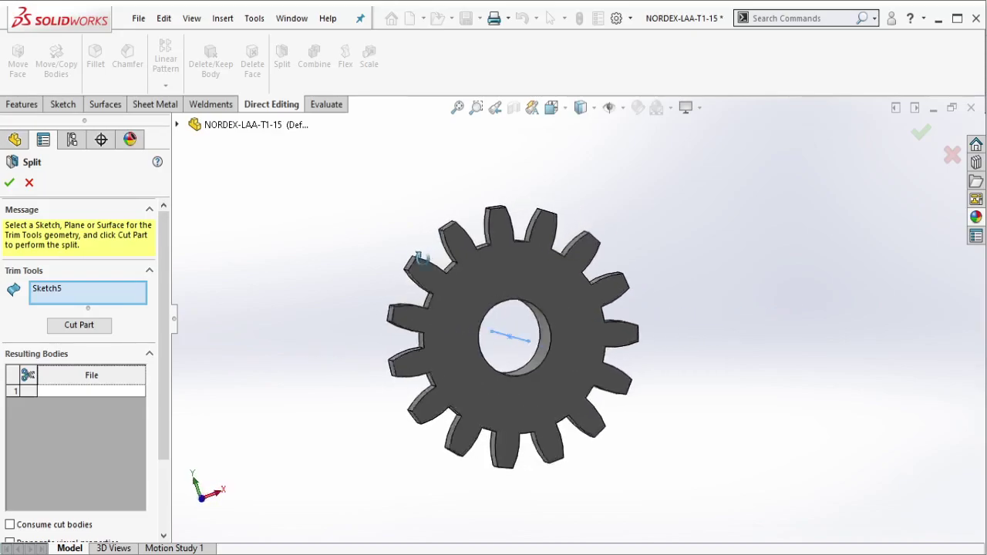
{"action": "left_click", "coordinate": [98, 391]}
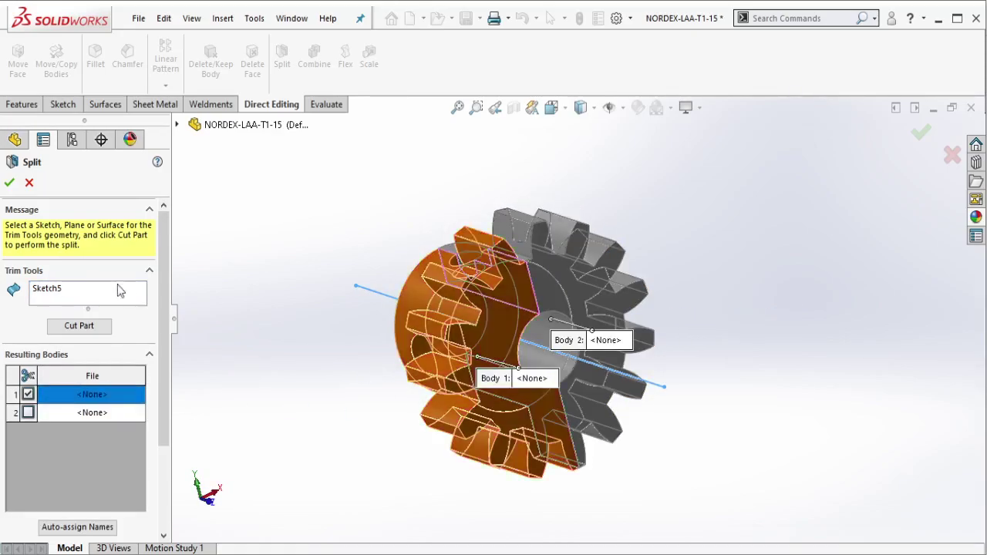
{"action": "key", "text": "Return"}
{"action": "mouse_move", "coordinate": [507, 246]}
{"action": "middle_mouse_down"}
{"action": "mouse_move", "coordinate": [661, 223]}
{"action": "mouse_move", "coordinate": [628, 419]}
{"action": "mouse_move", "coordinate": [656, 387]}
{"action": "mouse_move", "coordinate": [640, 293]}
{"action": "middle_mouse_up"}
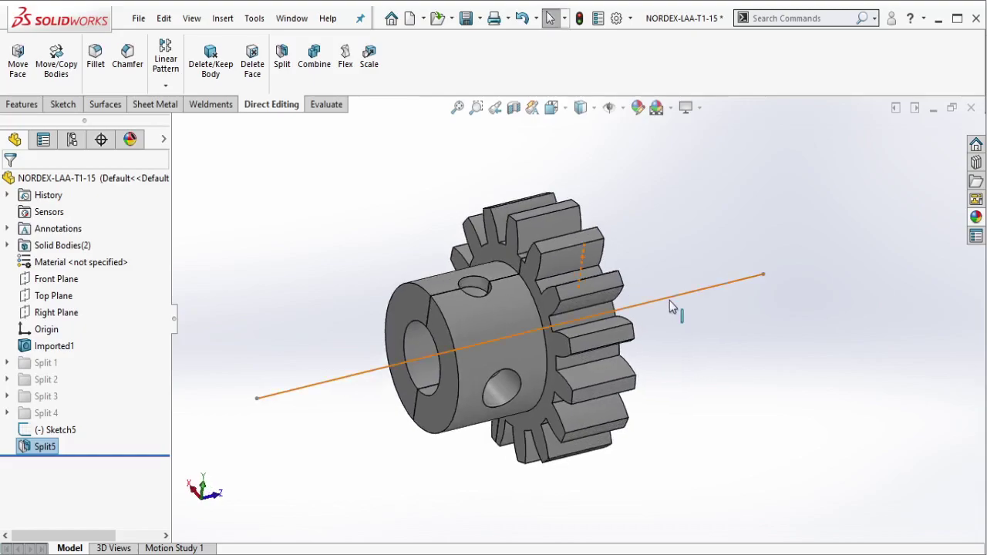
{"action": "left_click", "coordinate": [671, 306]}
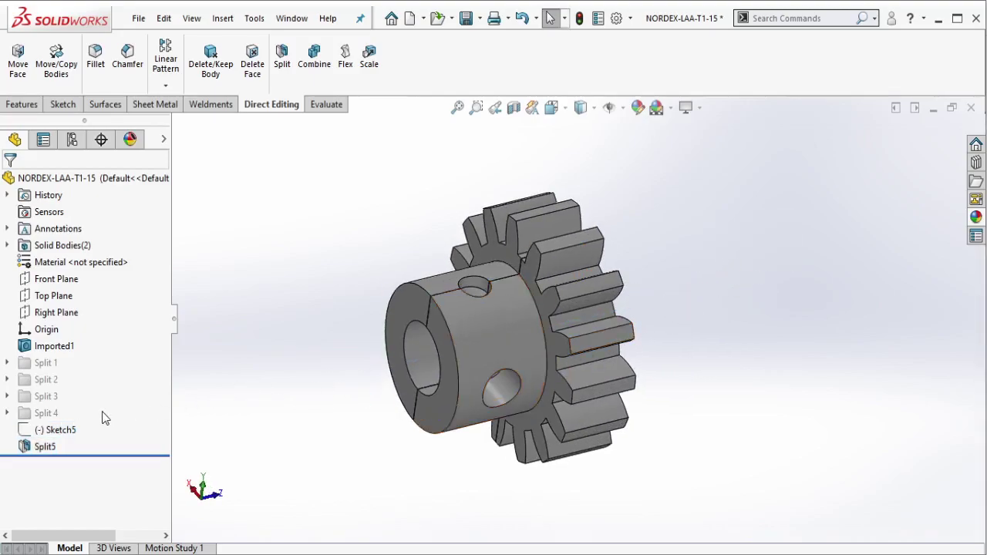
- Group Sketch5 and Split5 into a folder named Split 5, then add a Notepad note
{"action": "left_click", "coordinate": [51, 430]}
{"action": "right_click", "coordinate": [45, 444]}
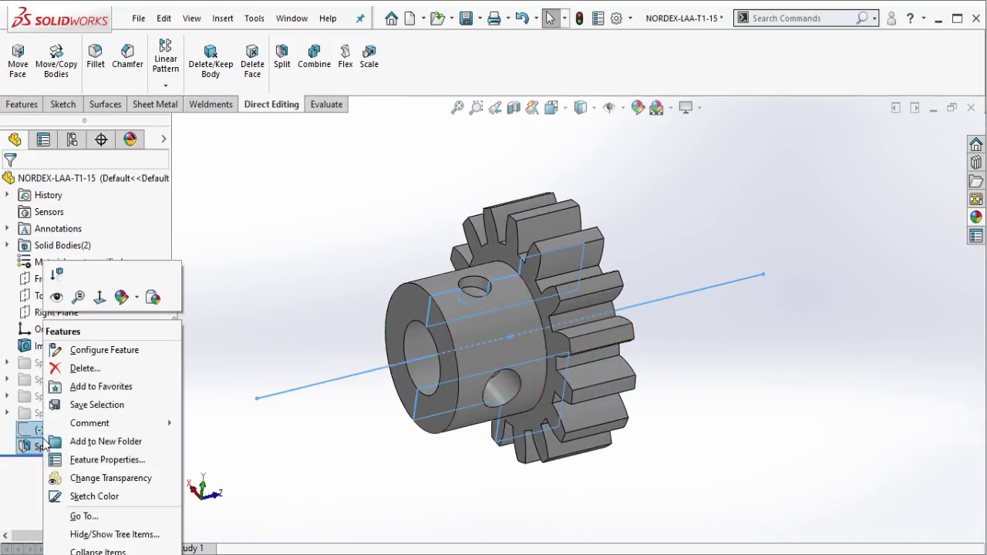
{"action": "left_click", "coordinate": [73, 441]}
{"action": "type", "text": "Split 5"}
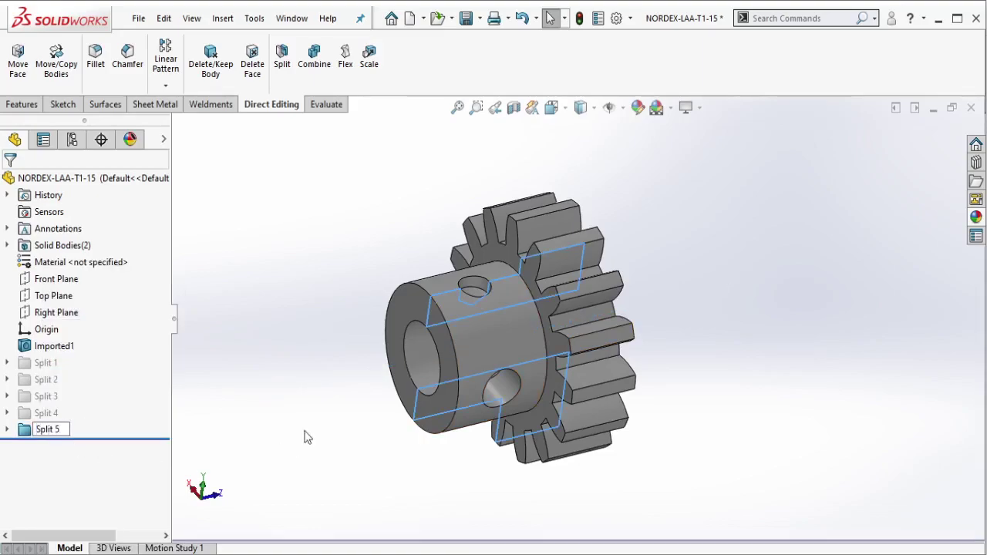
{"action": "left_click", "coordinate": [412, 540]}
{"action": "left_click", "coordinate": [505, 550]}
{"action": "type", "text": "similar to Split 1 but in different splitter line location"}
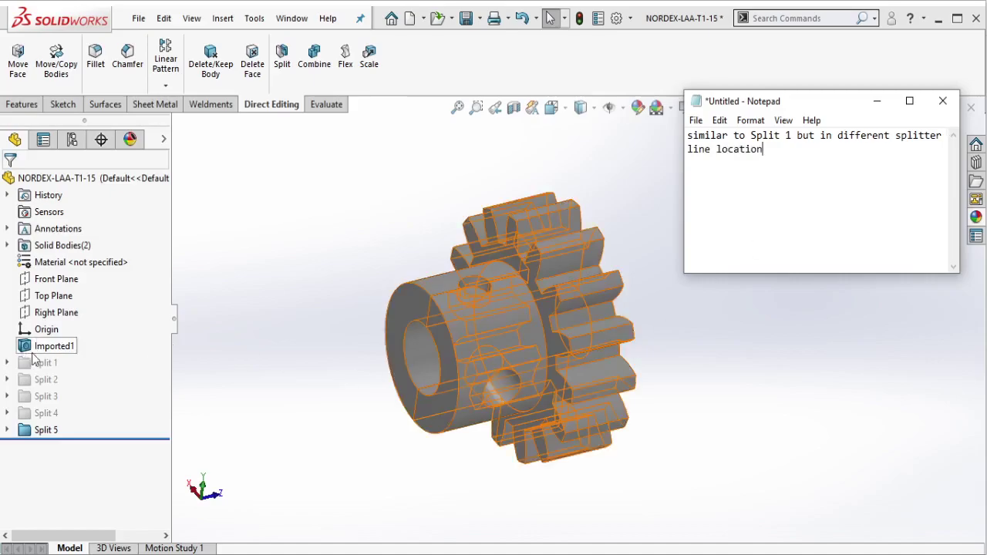
{"action": "left_click", "coordinate": [877, 101]}
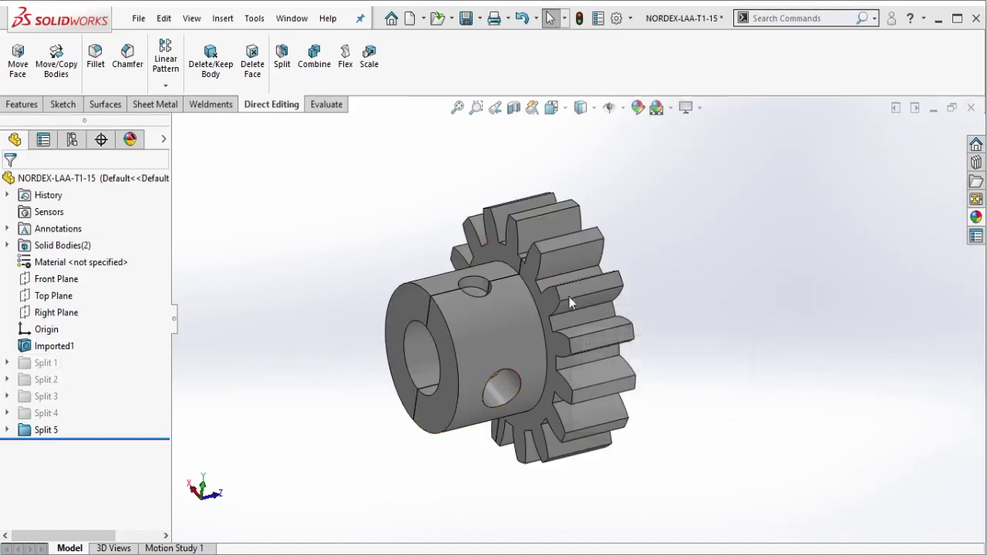
- Move one half of the Top Plane split about 6 mm along X, separating the pieces
{"action": "key", "text": "Left"}
{"action": "key", "text": "Left"}
{"action": "left_click", "coordinate": [56, 58]}
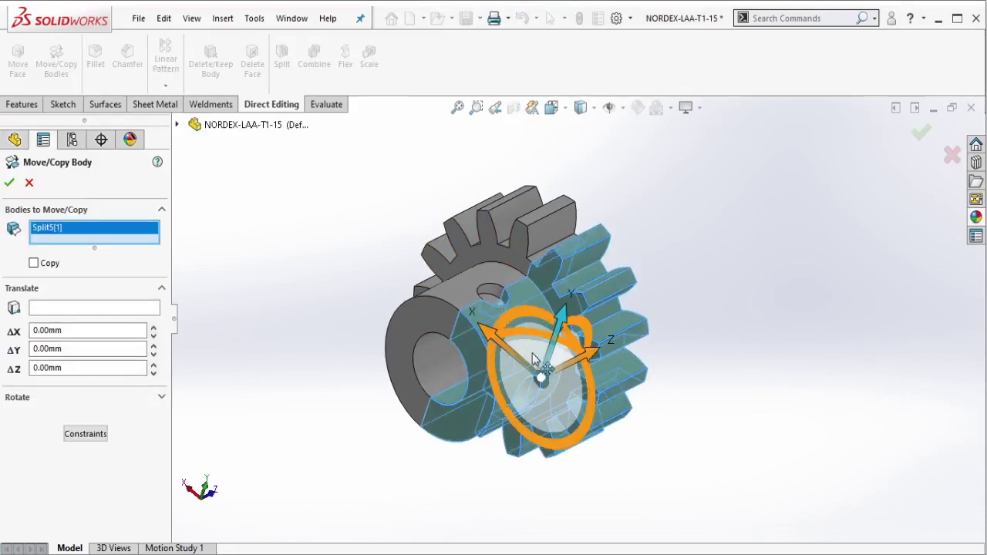
{"action": "left_click_drag", "start_coordinate": [513, 344], "coordinate": [575, 397]}
{"action": "left_click", "coordinate": [9, 183]}
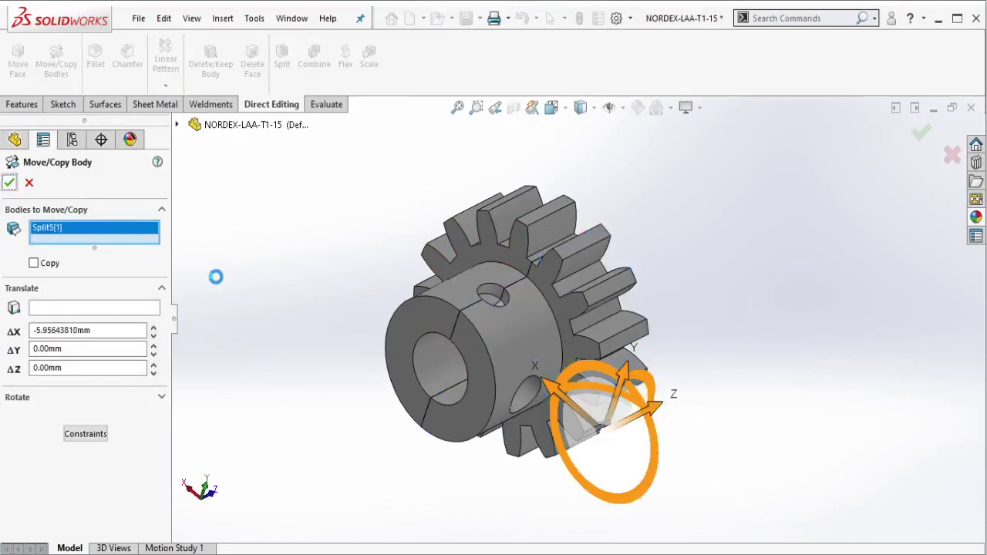
{"action": "middle_click_drag", "start_coordinate": [431, 325], "coordinate": [205, 412]}
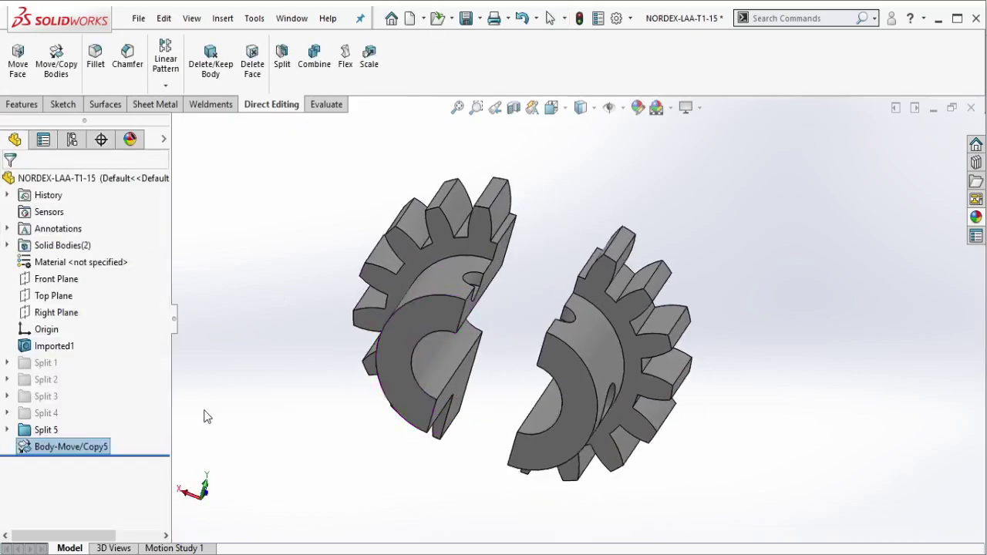
{"action": "left_click", "coordinate": [50, 445]}
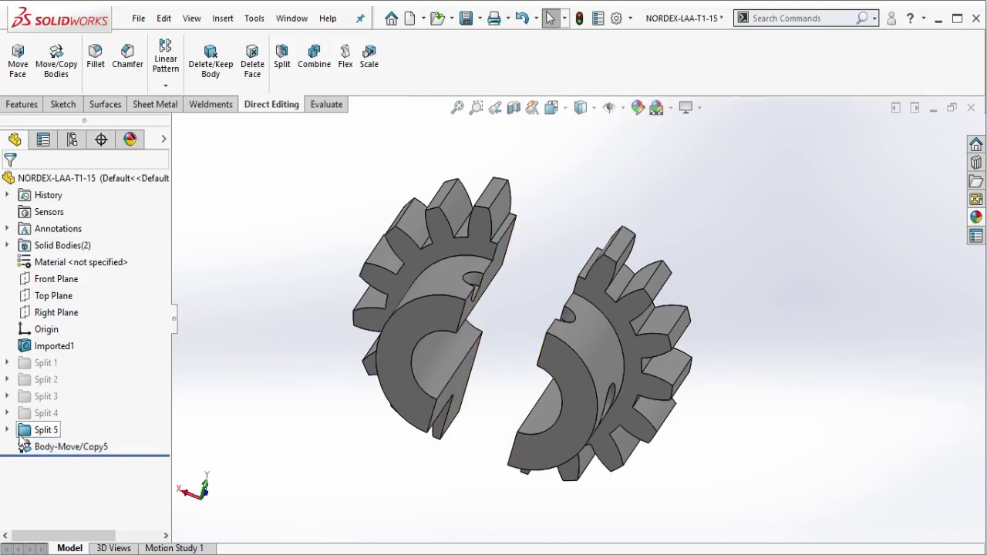
{"action": "left_click", "coordinate": [41, 447]}
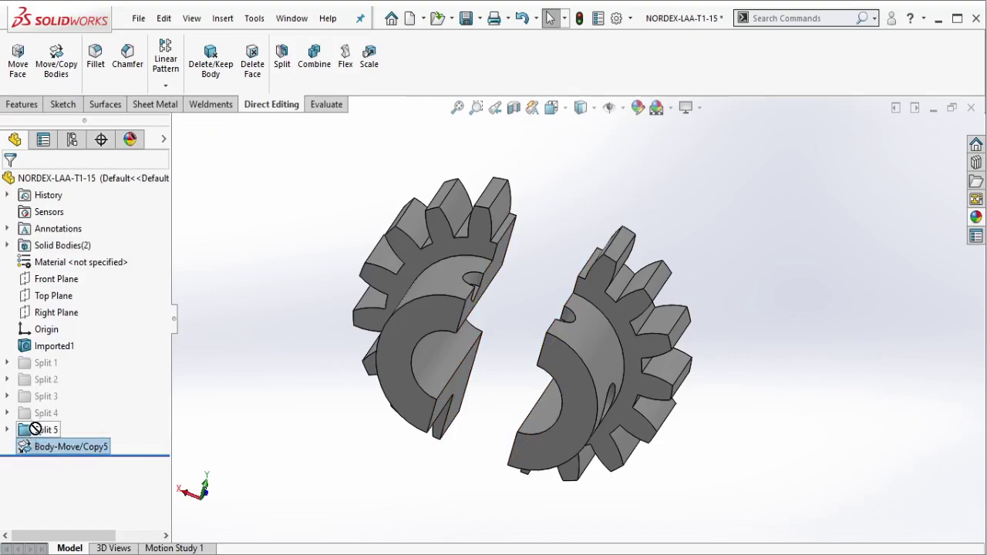
{"action": "left_click", "coordinate": [23, 430]}
- Put Sketch5, Split5 and Body-Move/Copy5 into a new folder 'Split 5' and suppress it
{"action": "right_click", "coordinate": [27, 431]}
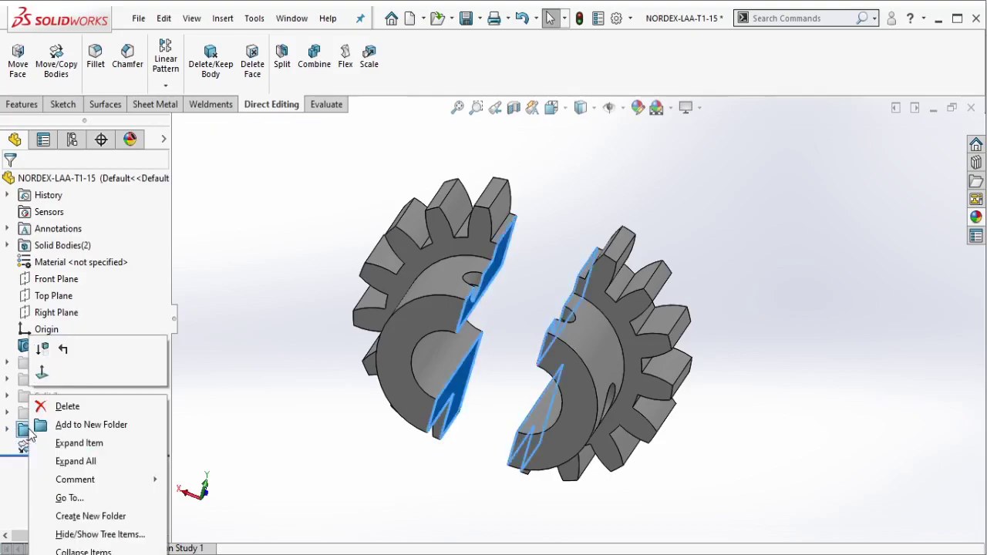
{"action": "left_click", "coordinate": [46, 437]}
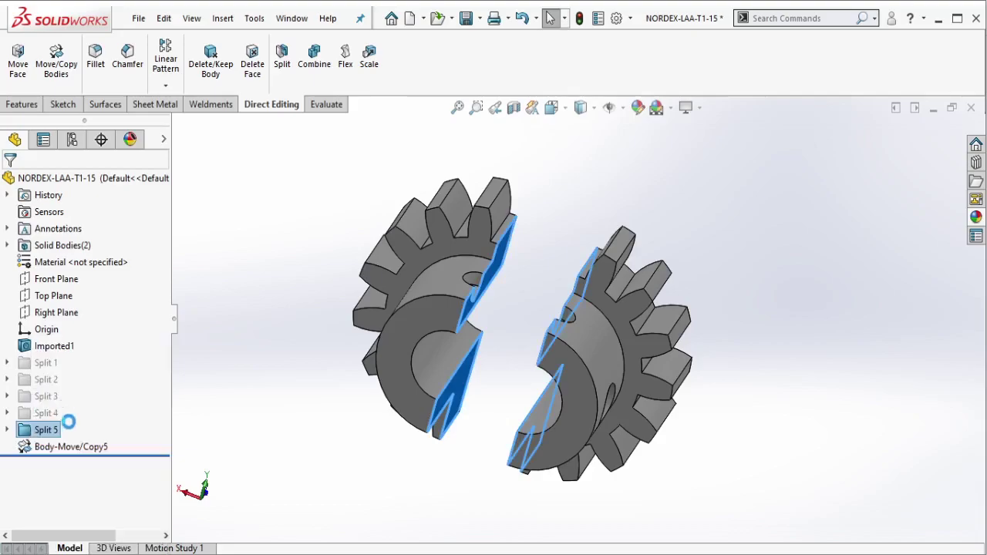
{"action": "left_click", "coordinate": [47, 431]}
{"action": "left_click", "coordinate": [44, 465], "text": "shift"}
{"action": "right_click", "coordinate": [44, 465]}
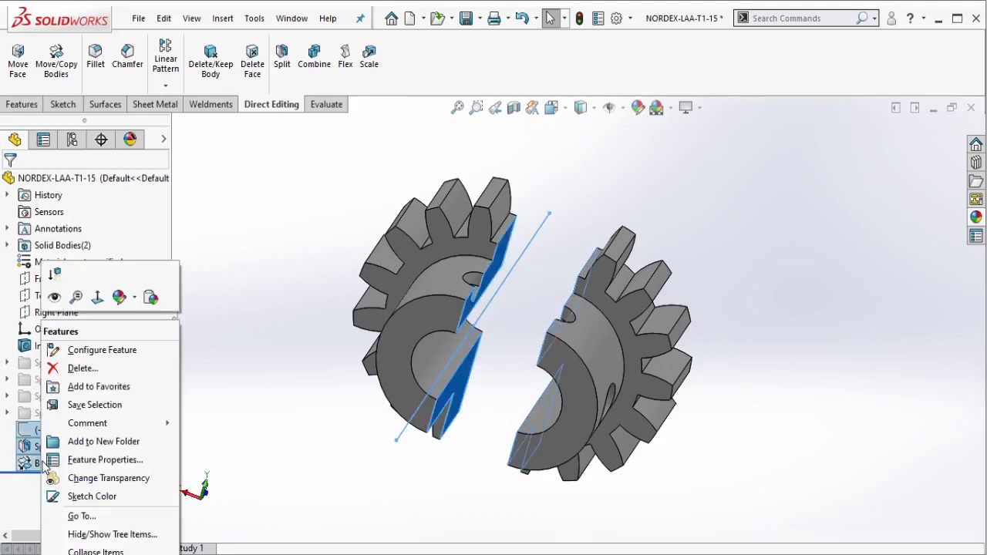
{"action": "left_click", "coordinate": [62, 439]}
{"action": "type", "text": "Split 5"}
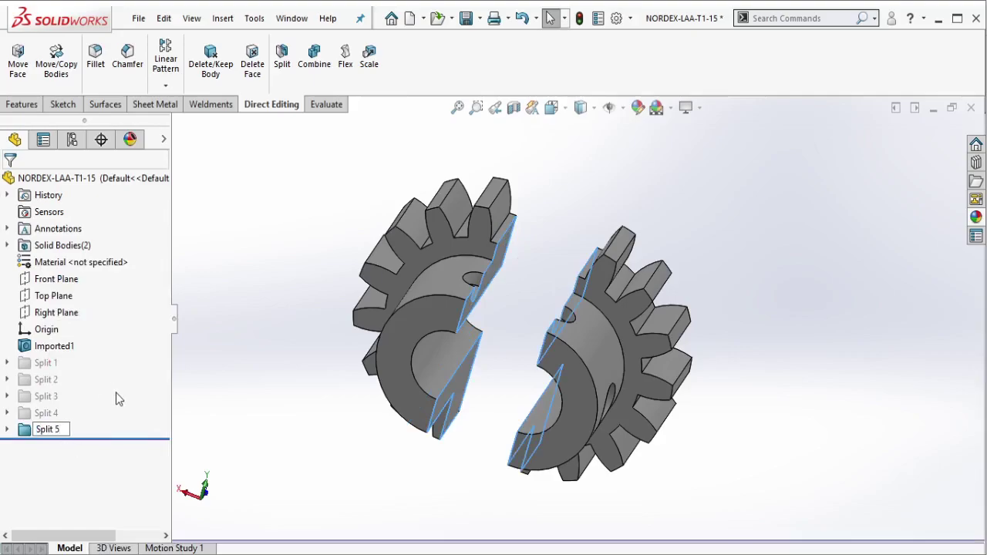
{"action": "key", "text": "Return"}
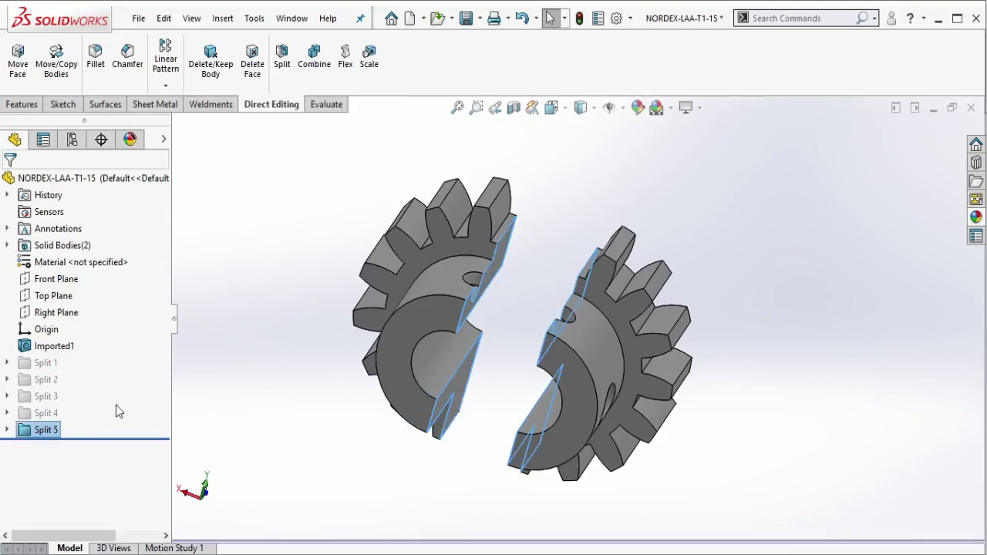
{"action": "left_click", "coordinate": [60, 430]}
{"action": "left_click", "coordinate": [59, 385]}
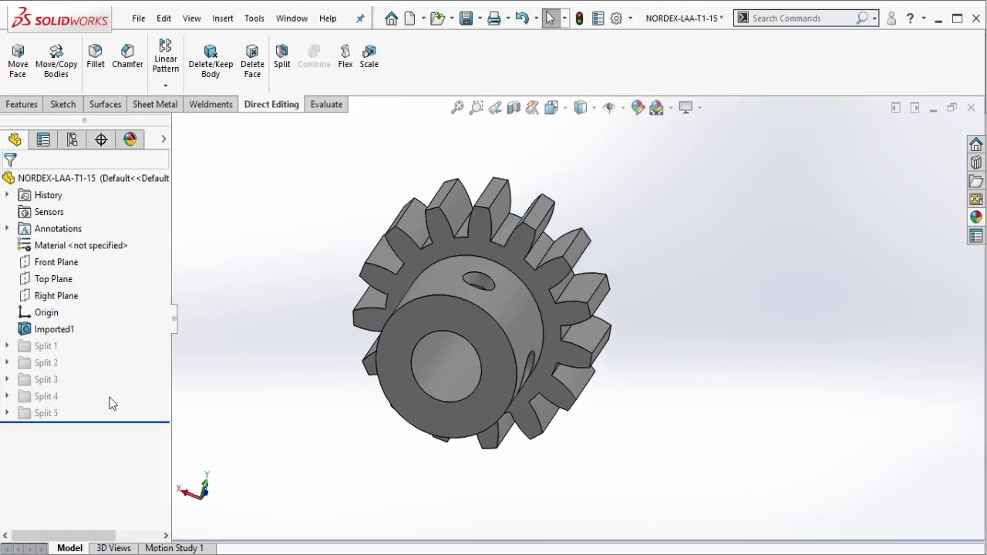
- Preview Split 5 by unsuppressing it, then suppress it again and face the gear front
{"action": "left_click", "coordinate": [55, 368]}
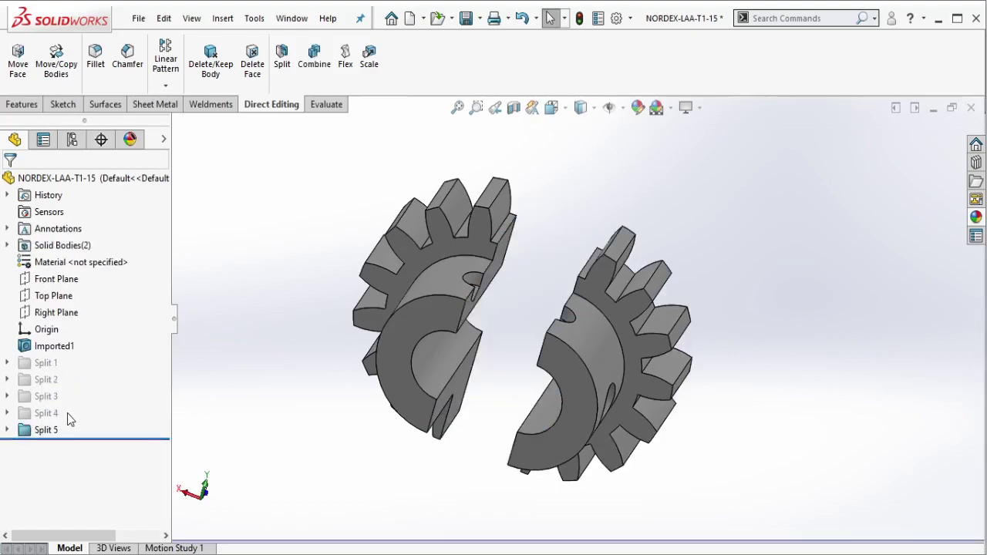
{"action": "left_click", "coordinate": [47, 429]}
{"action": "left_click", "coordinate": [61, 378]}
{"action": "mouse_move", "coordinate": [656, 347]}
{"action": "middle_mouse_down"}
{"action": "mouse_move", "coordinate": [494, 250]}
{"action": "mouse_move", "coordinate": [452, 293]}
{"action": "mouse_move", "coordinate": [612, 323]}
{"action": "mouse_move", "coordinate": [540, 309]}
{"action": "mouse_move", "coordinate": [629, 301]}
{"action": "middle_mouse_up"}
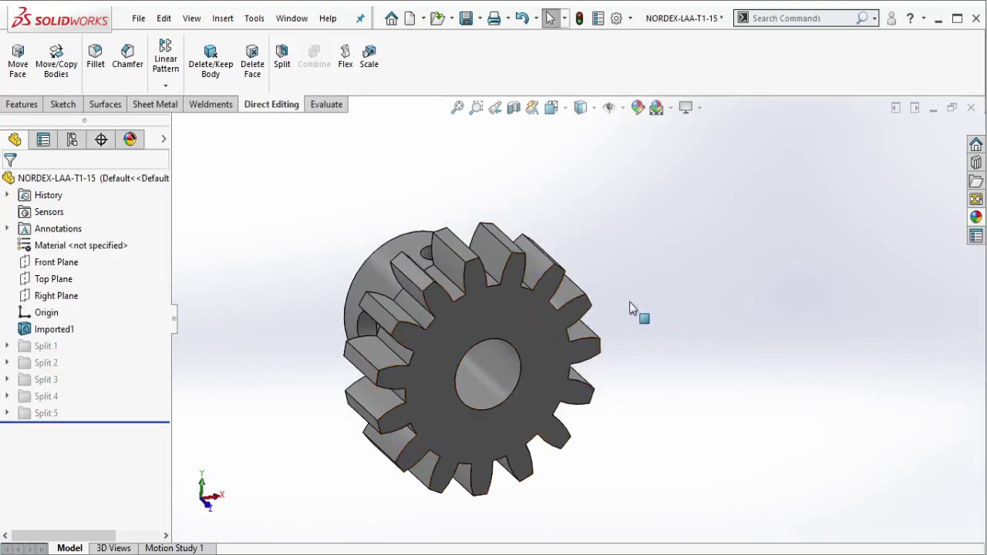
- Unsuppress Split 1, Split 2 and Split 3 so the gear breaks into four pieces
{"action": "left_click", "coordinate": [106, 344]}
{"action": "left_click", "coordinate": [82, 296]}
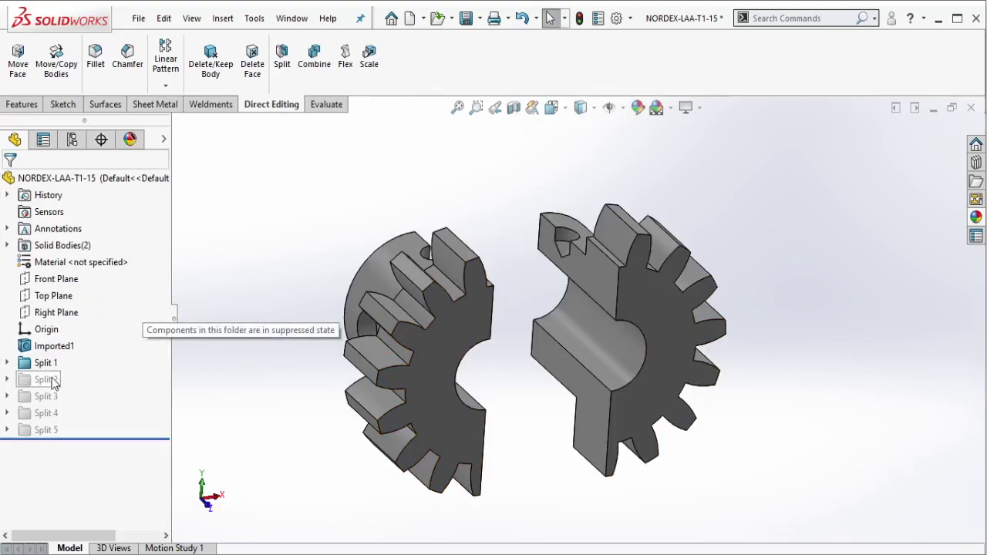
{"action": "left_click", "coordinate": [46, 379]}
{"action": "left_click", "coordinate": [90, 343]}
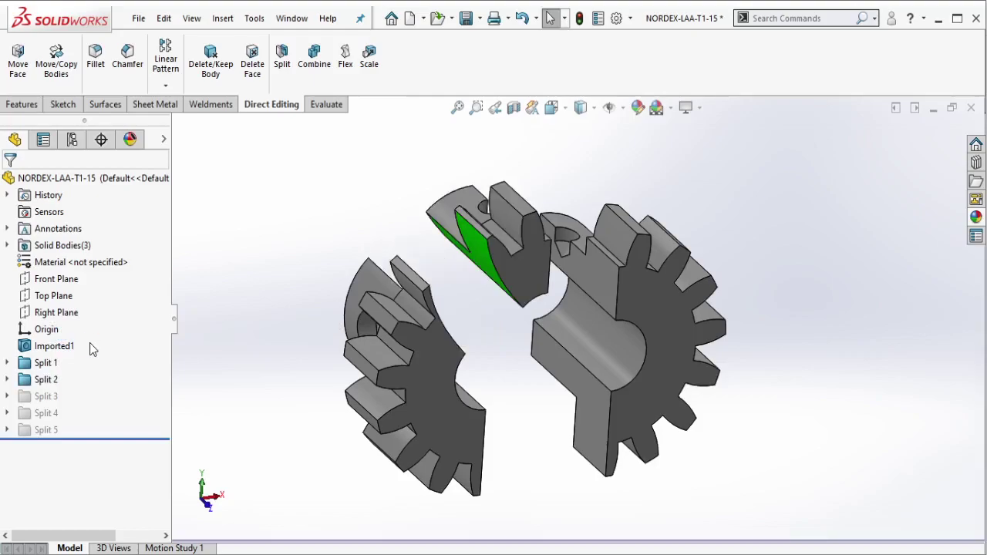
{"action": "middle_click_drag", "start_coordinate": [474, 324], "coordinate": [453, 319]}
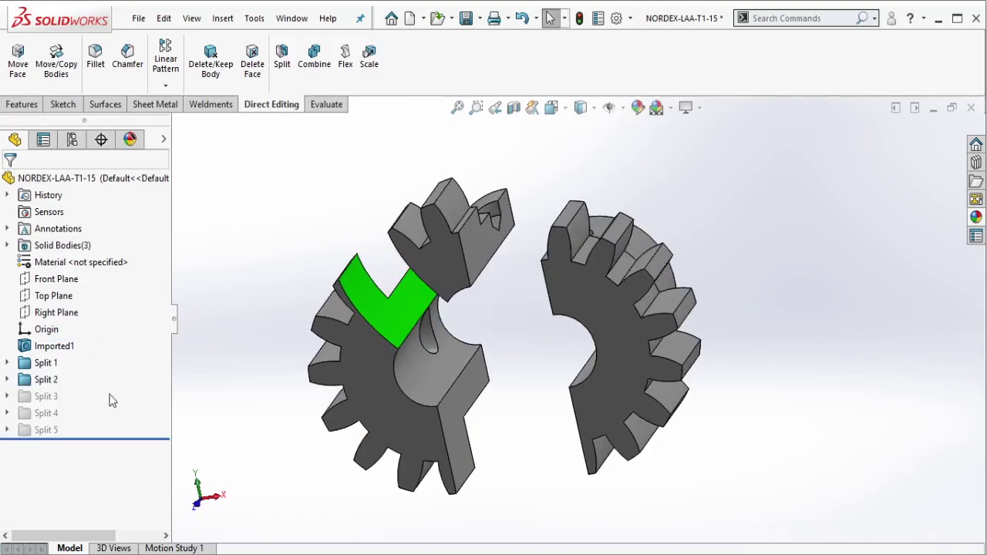
{"action": "left_click", "coordinate": [48, 396]}
{"action": "left_click", "coordinate": [54, 378]}
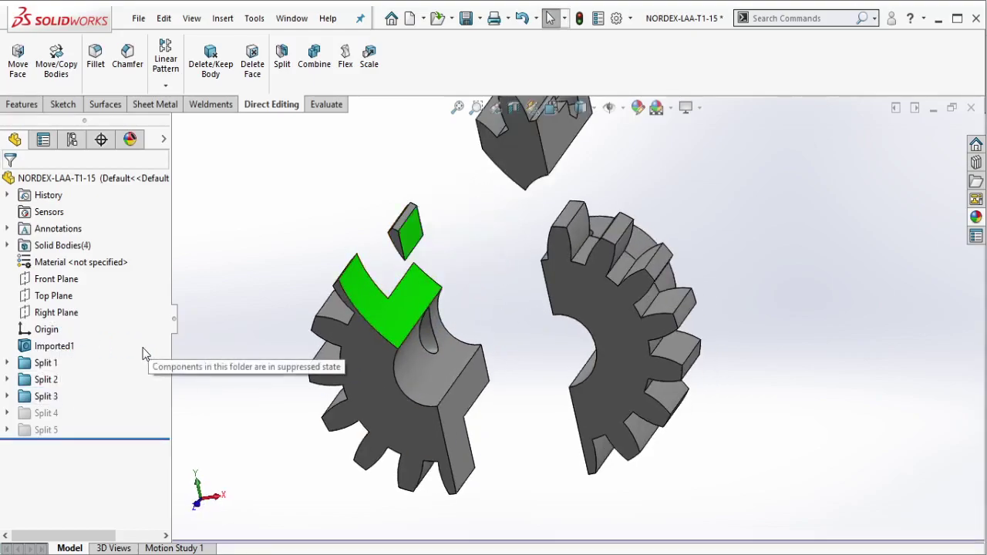
- Unsuppress Split 4 and Split 5 to complete the exploded gear
{"action": "scroll", "coordinate": [538, 301], "scroll_direction": "up", "scroll_amount": 3}
{"action": "middle_click_drag", "start_coordinate": [537, 301], "coordinate": [584, 285]}
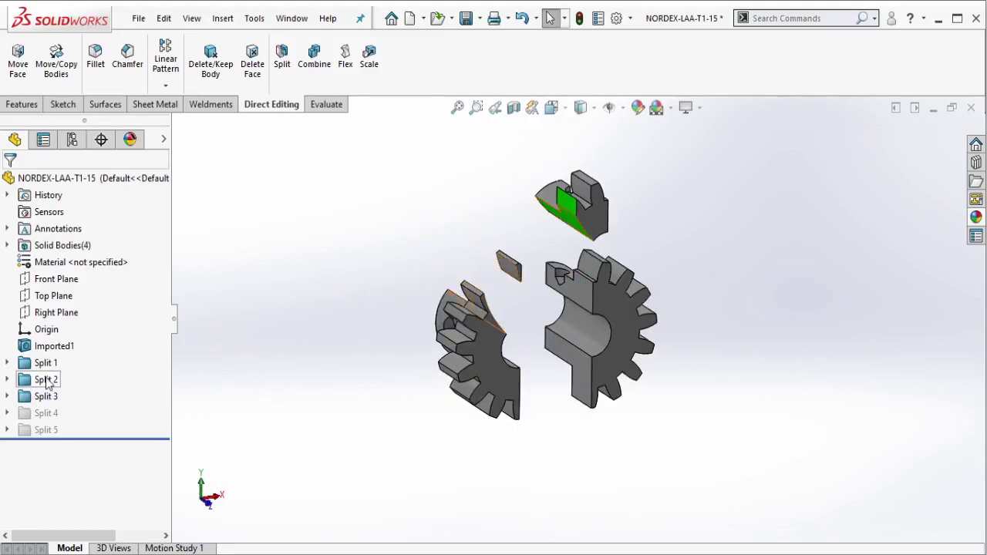
{"action": "left_click", "coordinate": [47, 413]}
{"action": "left_click", "coordinate": [82, 368]}
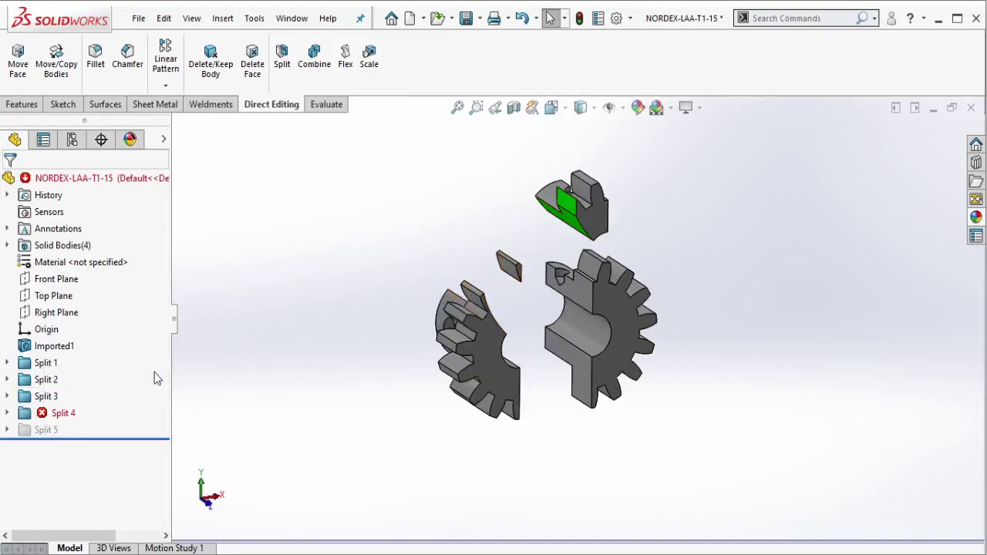
{"action": "left_click", "coordinate": [46, 430]}
{"action": "left_click", "coordinate": [83, 376]}
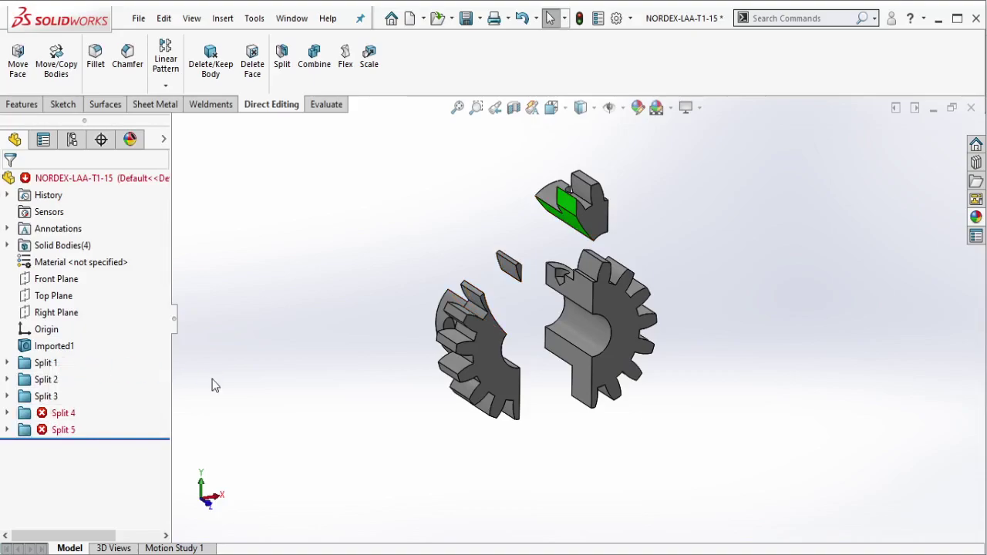
{"action": "scroll", "coordinate": [698, 264], "scroll_direction": "down", "scroll_amount": 2}
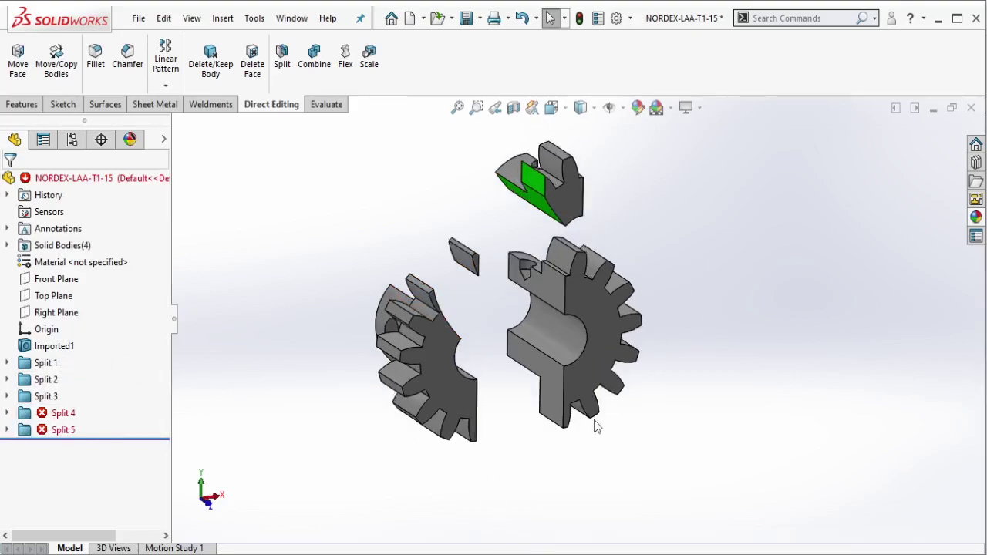
{"action": "key", "text": "alt+Tab"}
{"action": "key", "text": "ctrl+a"}
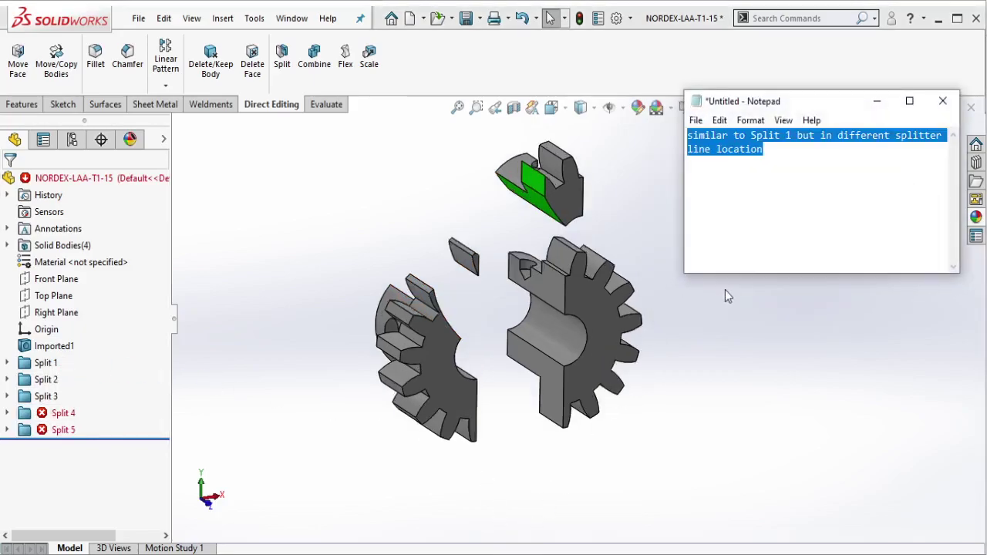
{"action": "type", "text": "ouch, "}
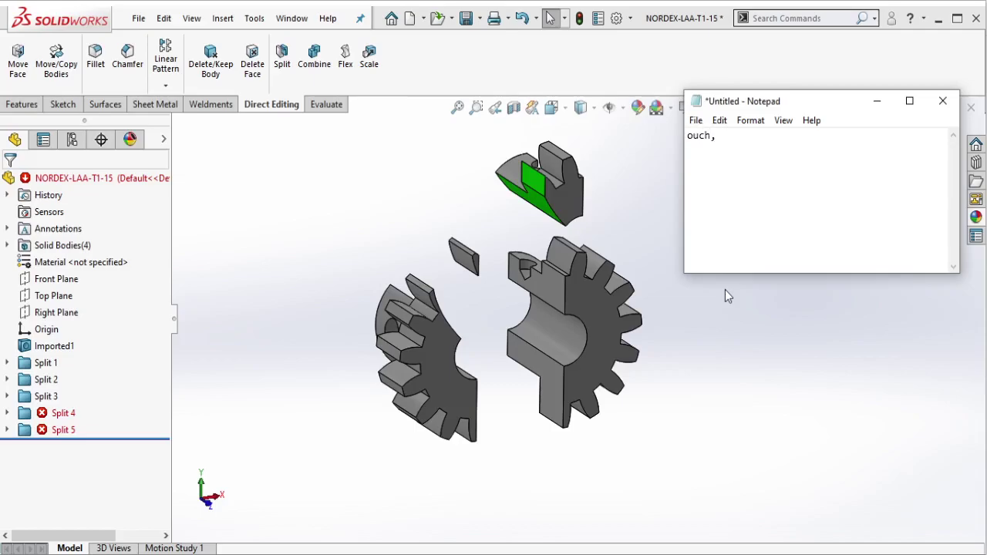
{"action": "type", "text": "its a bi"}
{"action": "type", "text": "t mess"}
{"action": "key", "text": "ctrl+a"}
{"action": "key", "text": "BackSpace"}
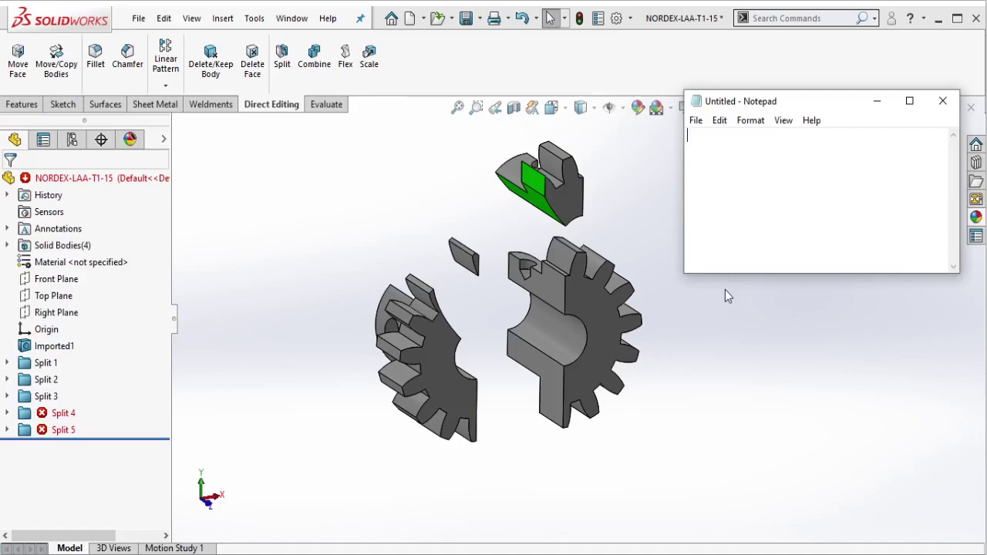
{"action": "type", "text": "how about on"}
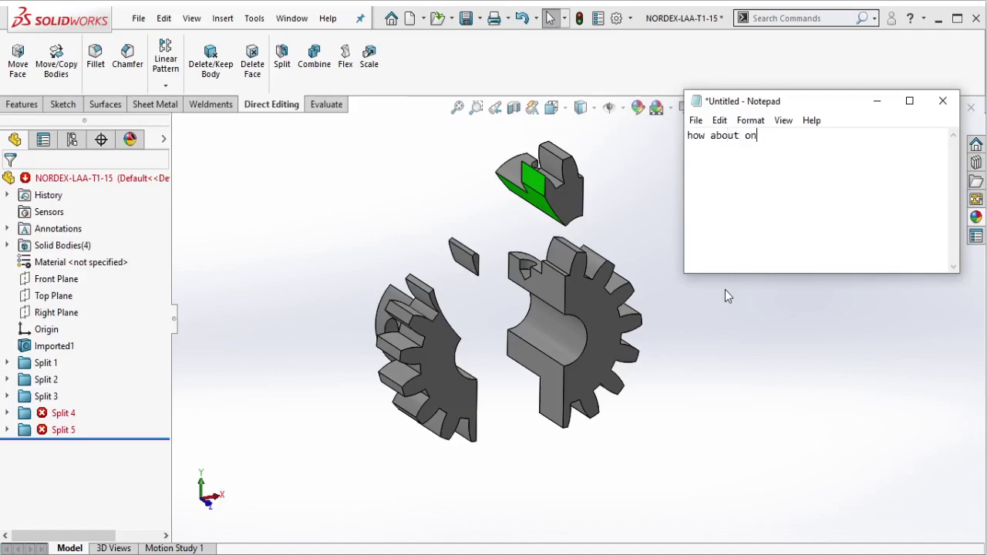
{"action": "type", "text": "e by one..."}
{"action": "key", "text": "ctrl+a"}
{"action": "key", "text": "BackSpace"}
{"action": "key", "text": "alt+F4"}
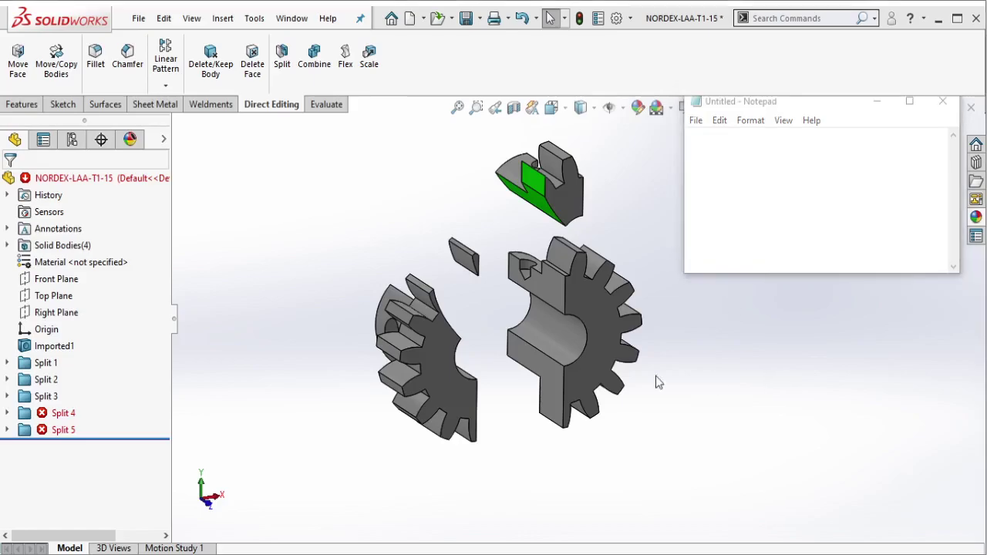
- Suppress all five Split folders, then preview Split 1 alone and suppress it again
{"action": "left_click", "coordinate": [45, 362]}
{"action": "left_click", "coordinate": [54, 430], "text": "shift"}
{"action": "left_click", "coordinate": [77, 380]}
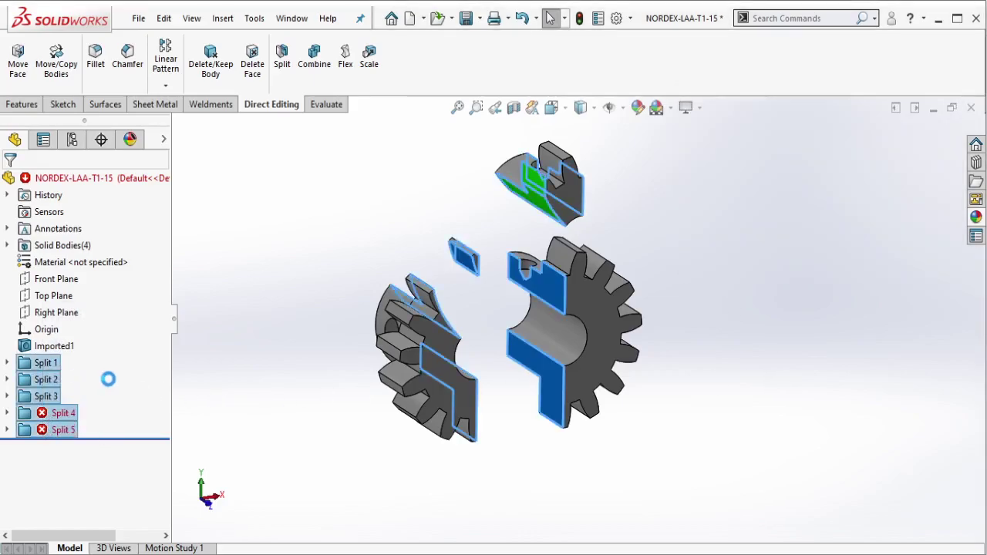
{"action": "left_click", "coordinate": [58, 347]}
{"action": "left_click", "coordinate": [84, 304]}
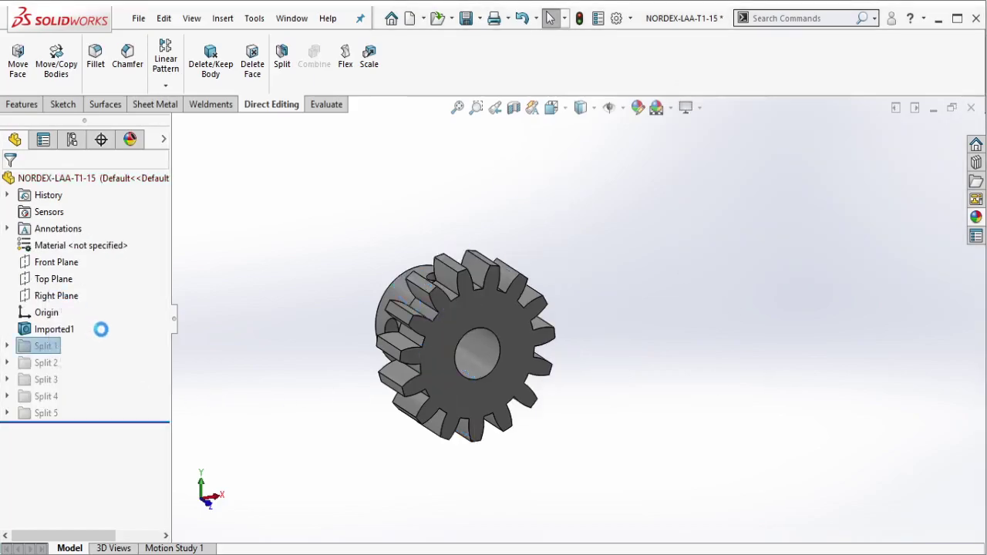
{"action": "left_click", "coordinate": [48, 362]}
{"action": "left_click", "coordinate": [62, 315]}
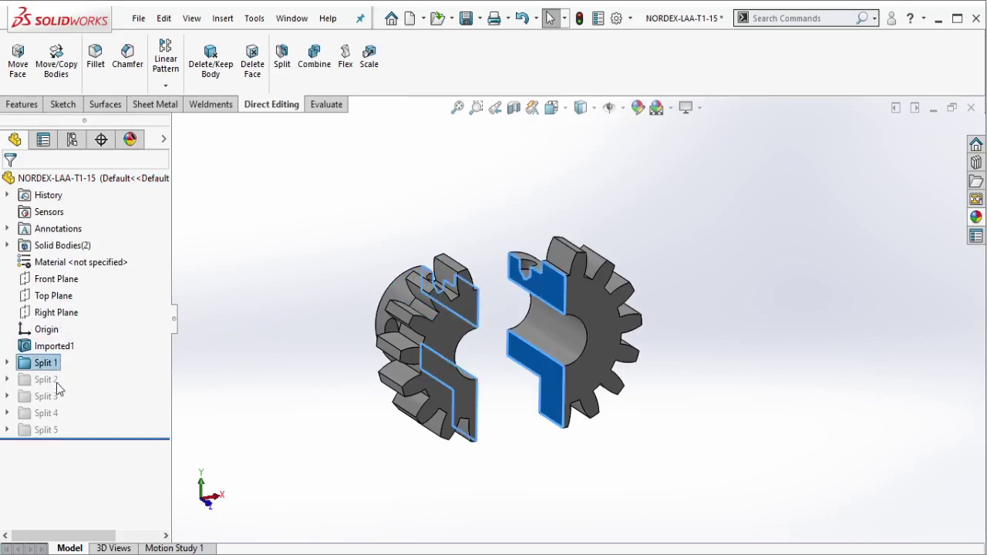
- Preview Split 2 on its own, then suppress it again
{"action": "left_click", "coordinate": [52, 381]}
{"action": "left_click", "coordinate": [45, 362]}
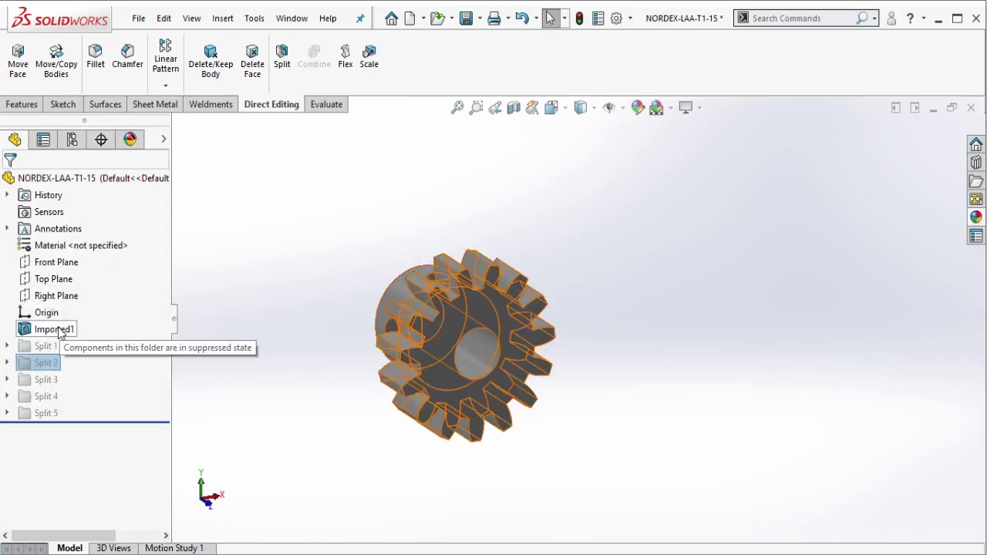
{"action": "right_click", "coordinate": [44, 364]}
{"action": "left_click", "coordinate": [73, 313]}
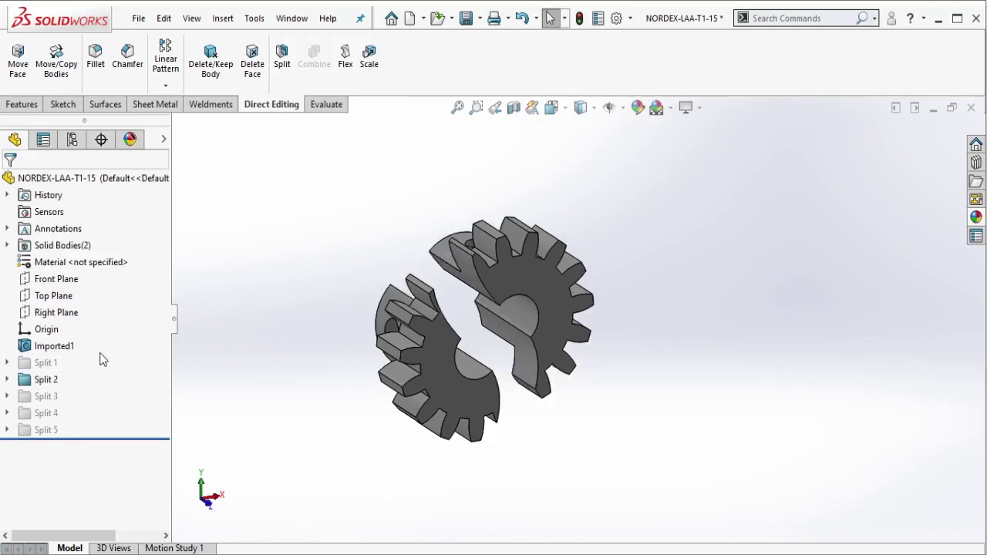
{"action": "left_click", "coordinate": [46, 380]}
{"action": "left_click", "coordinate": [61, 351]}
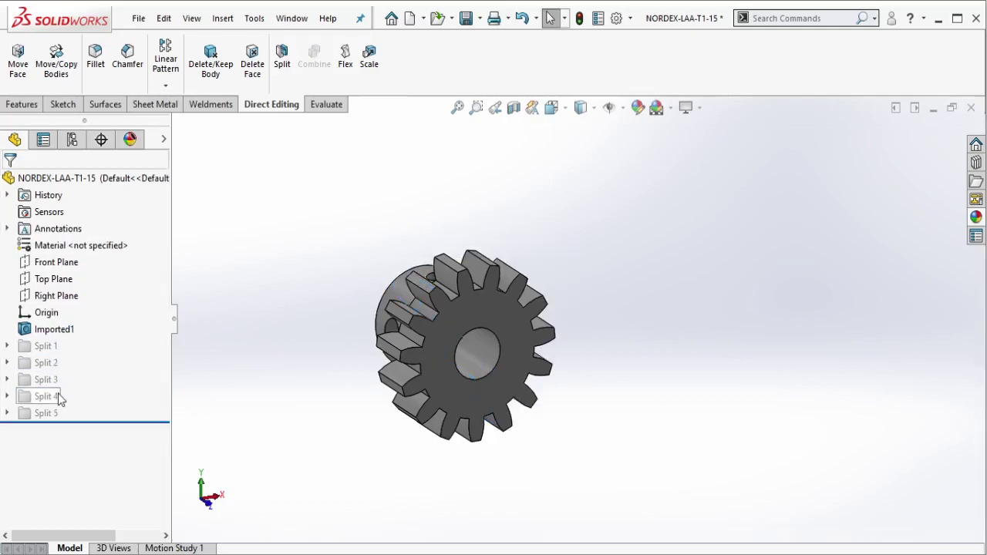
- Preview Split 3 and its green cut faces, then suppress it again
{"action": "left_click", "coordinate": [51, 395]}
{"action": "left_click", "coordinate": [60, 347]}
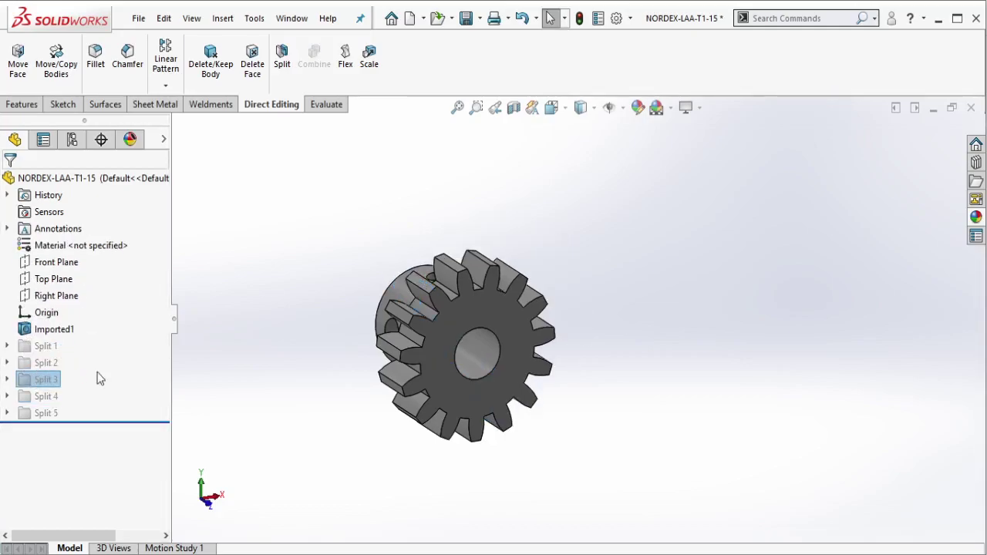
{"action": "middle_click_drag", "start_coordinate": [516, 295], "coordinate": [502, 307]}
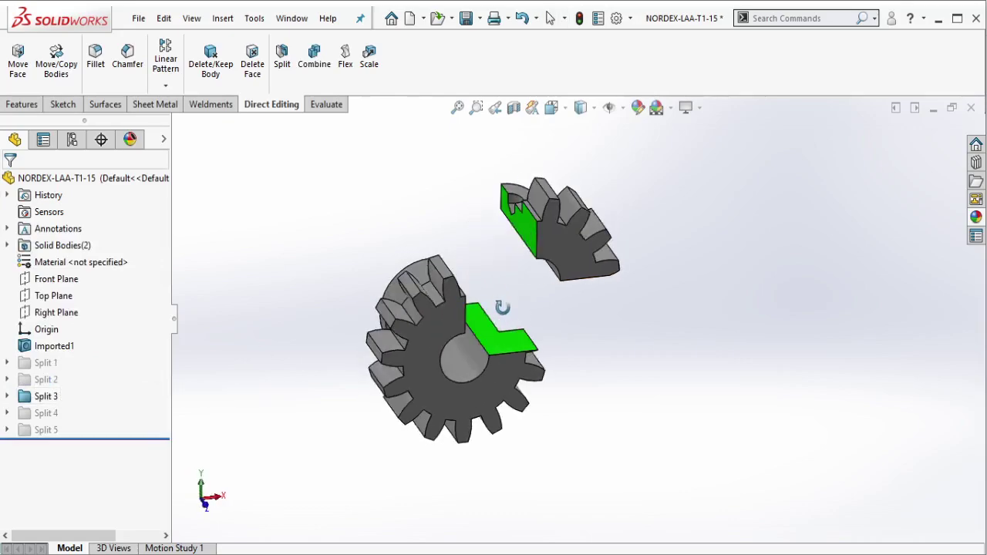
{"action": "left_click", "coordinate": [59, 397]}
{"action": "left_click", "coordinate": [61, 351]}
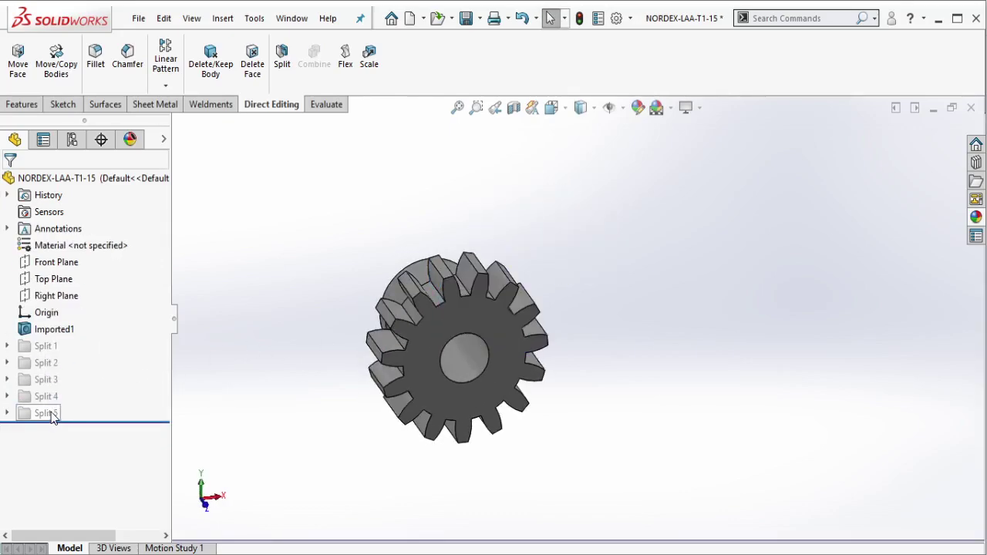
- Show the Split 4 cut, then suppress Split 4 to restore the whole gear
{"action": "left_click", "coordinate": [41, 399]}
{"action": "left_click", "coordinate": [73, 349]}
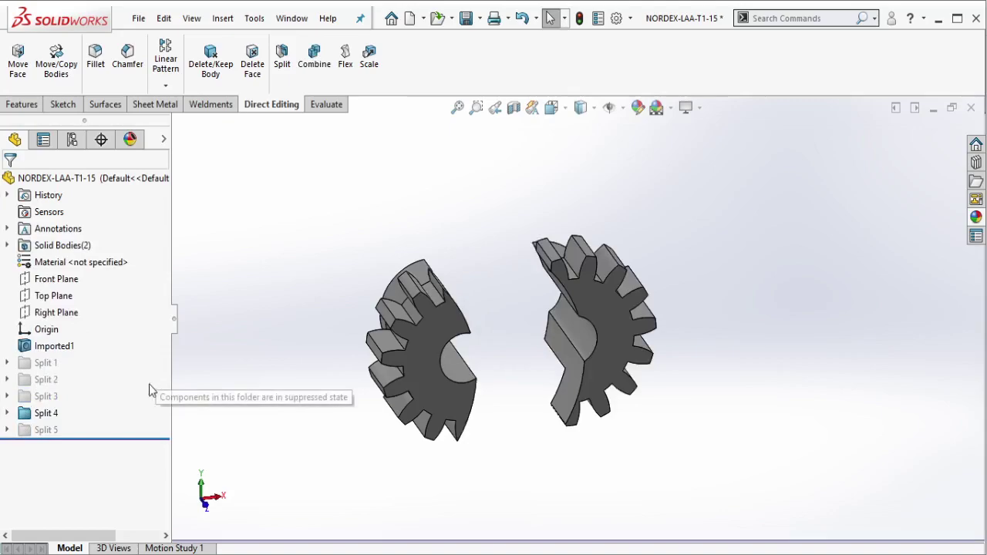
{"action": "left_click", "coordinate": [48, 412]}
{"action": "left_click", "coordinate": [57, 364]}
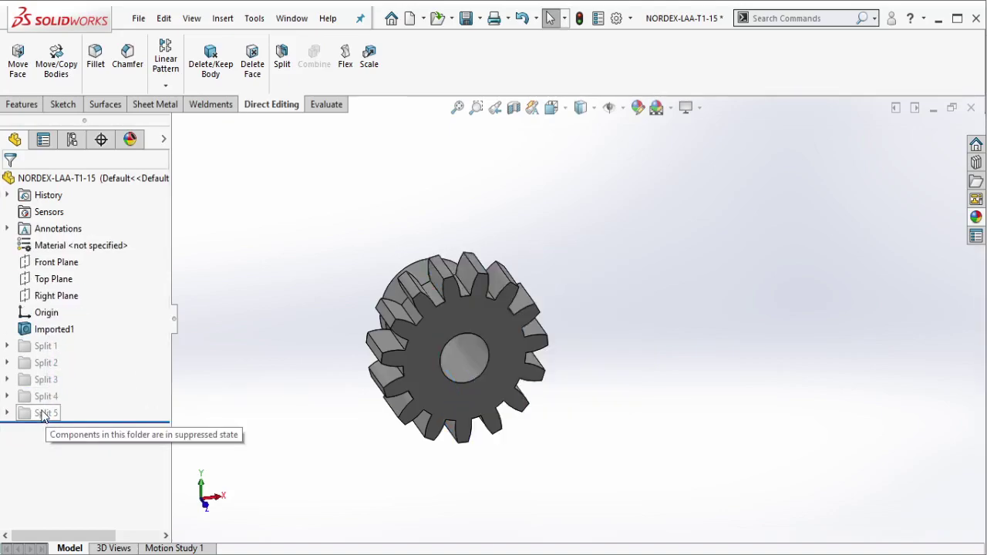
- Show the Split 5 cut, then suppress Split 5 so the gear is whole
{"action": "left_click", "coordinate": [46, 430]}
{"action": "left_click", "coordinate": [57, 365]}
{"action": "left_click", "coordinate": [39, 430]}
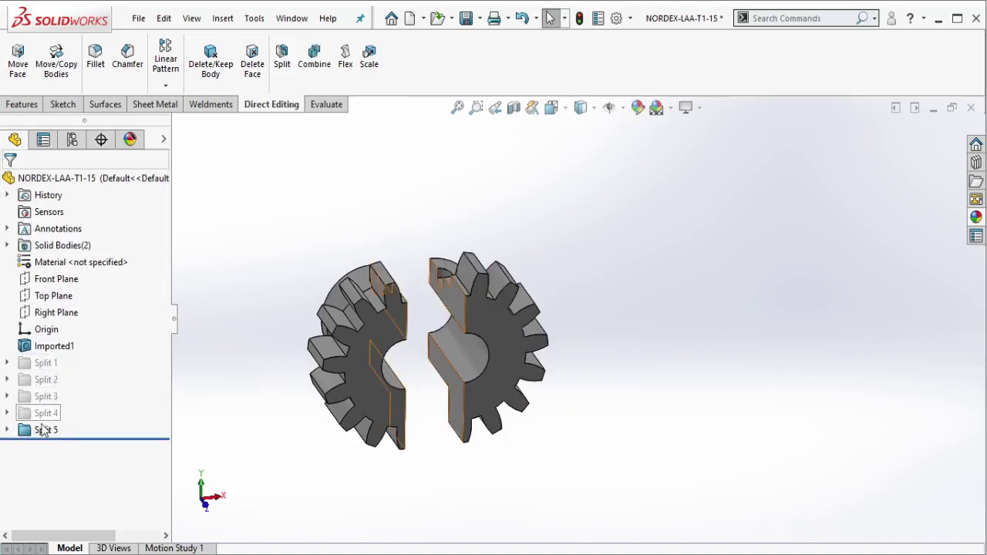
{"action": "left_click", "coordinate": [56, 378]}
{"action": "middle_click_drag", "start_coordinate": [414, 379], "coordinate": [496, 283]}
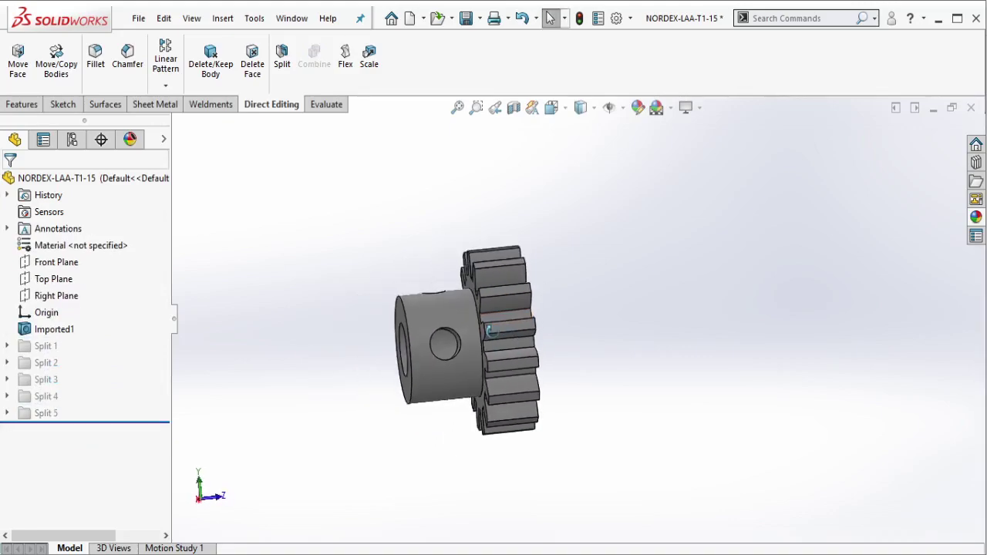
- Sketch a line on the Right Plane beside the hub, collinear with the gear edge
{"action": "left_click", "coordinate": [57, 293]}
{"action": "left_click", "coordinate": [62, 270]}
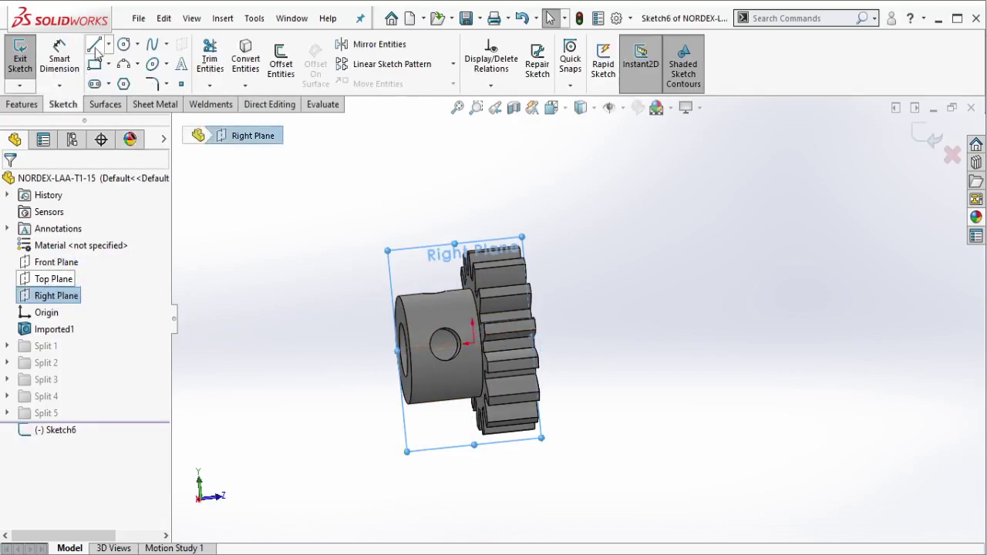
{"action": "left_click_drag", "start_coordinate": [418, 187], "coordinate": [446, 483]}
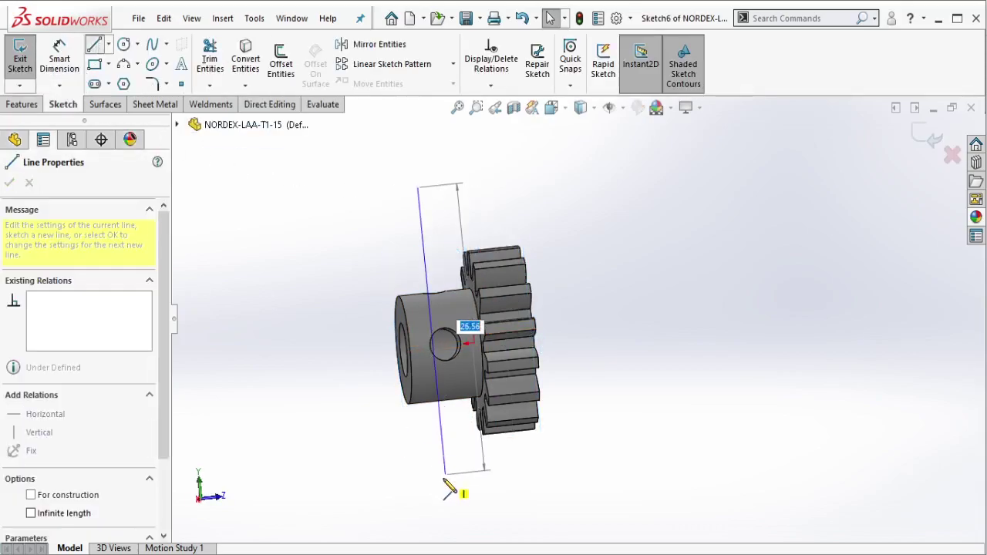
{"action": "key", "text": "Escape"}
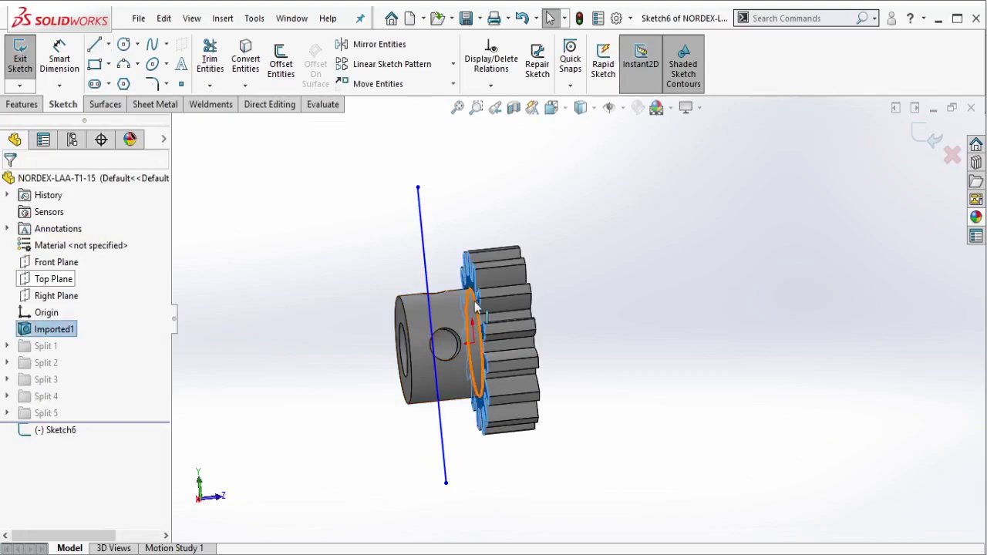
{"action": "left_click", "coordinate": [429, 287]}
{"action": "left_click", "coordinate": [465, 274], "text": "ctrl"}
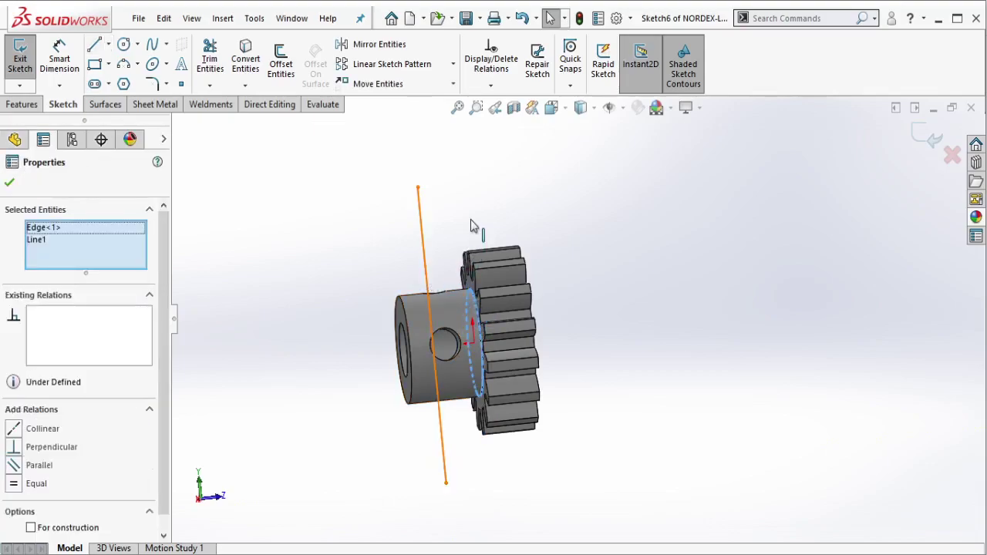
{"action": "left_click", "coordinate": [468, 209]}
{"action": "key", "text": "Escape"}
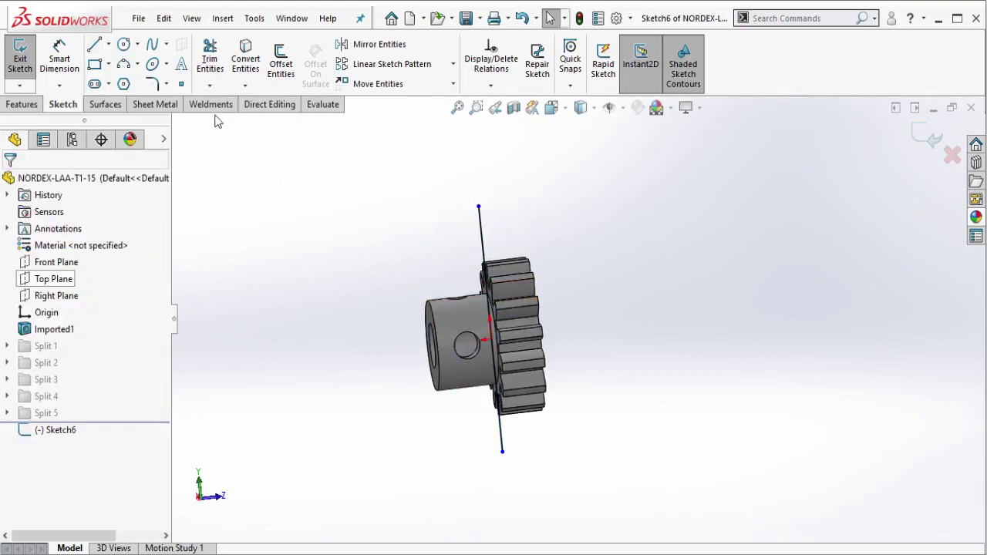
- Split the gear along Sketch6 and move the toothed body 9.74 mm along Z
{"action": "left_click", "coordinate": [268, 105]}
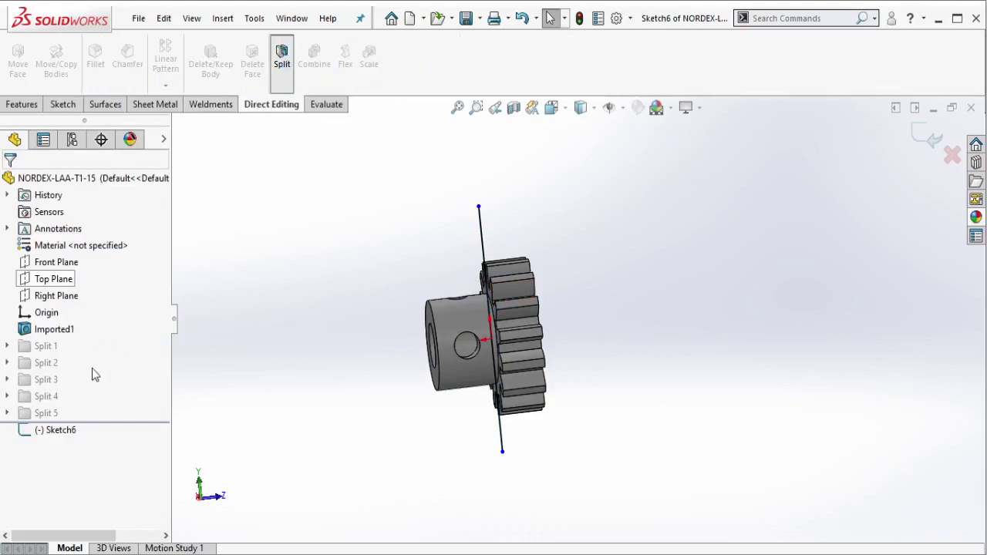
{"action": "left_click", "coordinate": [96, 392]}
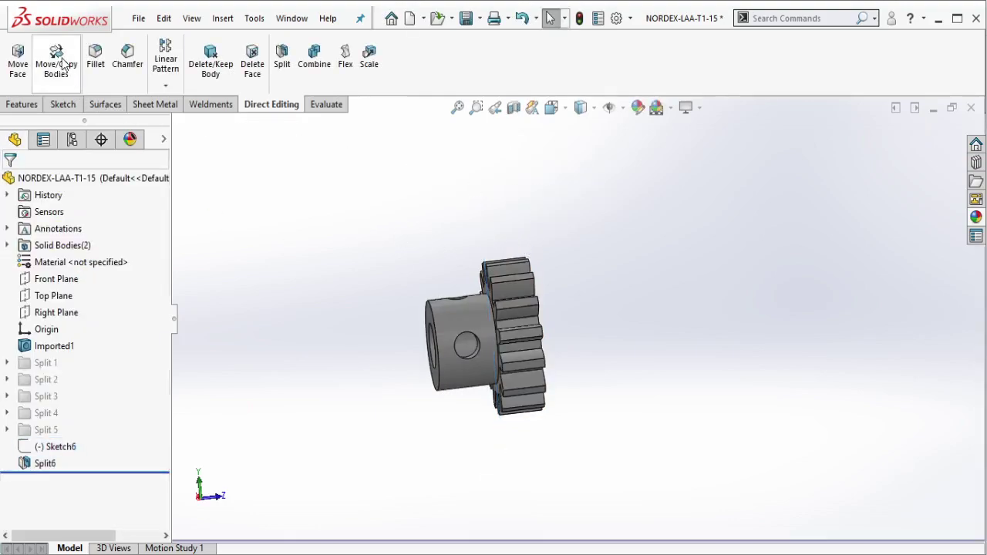
{"action": "left_click", "coordinate": [57, 62]}
{"action": "left_click", "coordinate": [511, 325]}
{"action": "left_click_drag", "start_coordinate": [561, 324], "coordinate": [652, 318]}
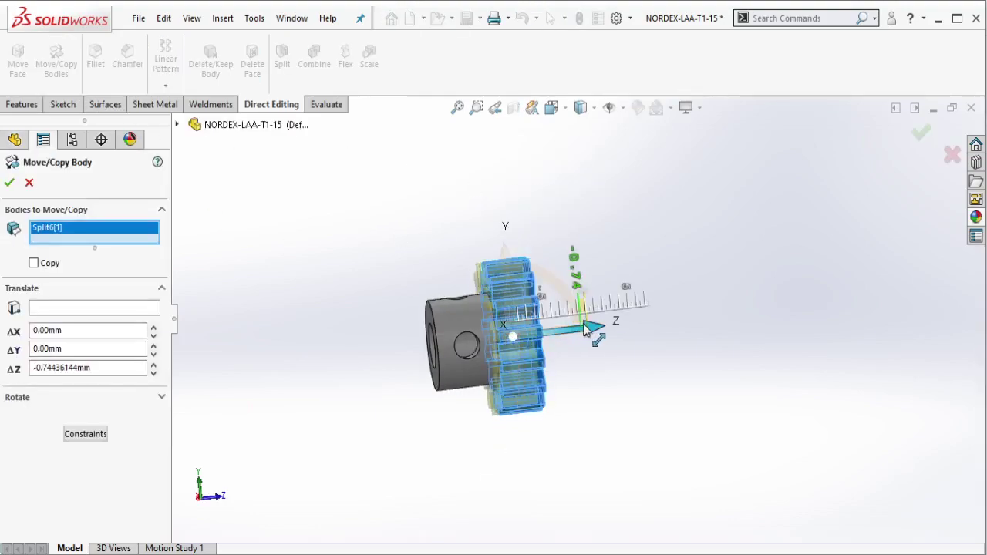
{"action": "key", "text": "Return"}
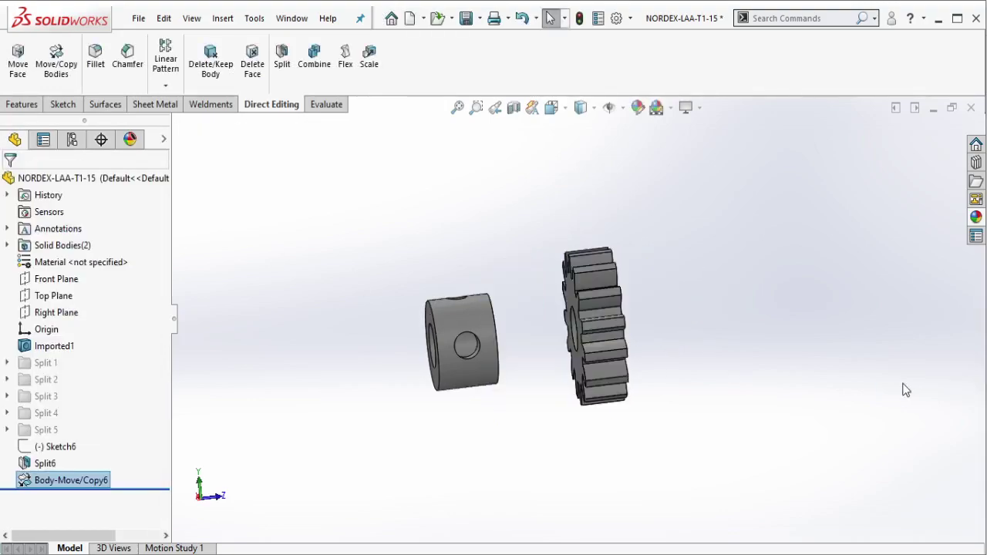
{"action": "middle_click_drag", "start_coordinate": [903, 390], "coordinate": [605, 444]}
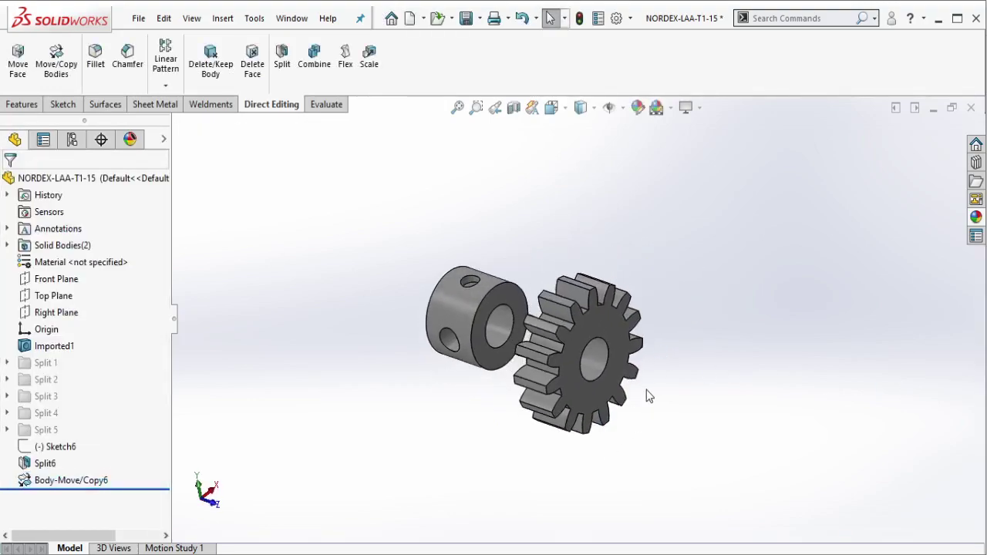
{"action": "middle_click_drag", "start_coordinate": [647, 391], "coordinate": [609, 339]}
- Sketch a corner rectangle on the gear face from its centre to beyond the upper-left
{"action": "left_click", "coordinate": [601, 326]}
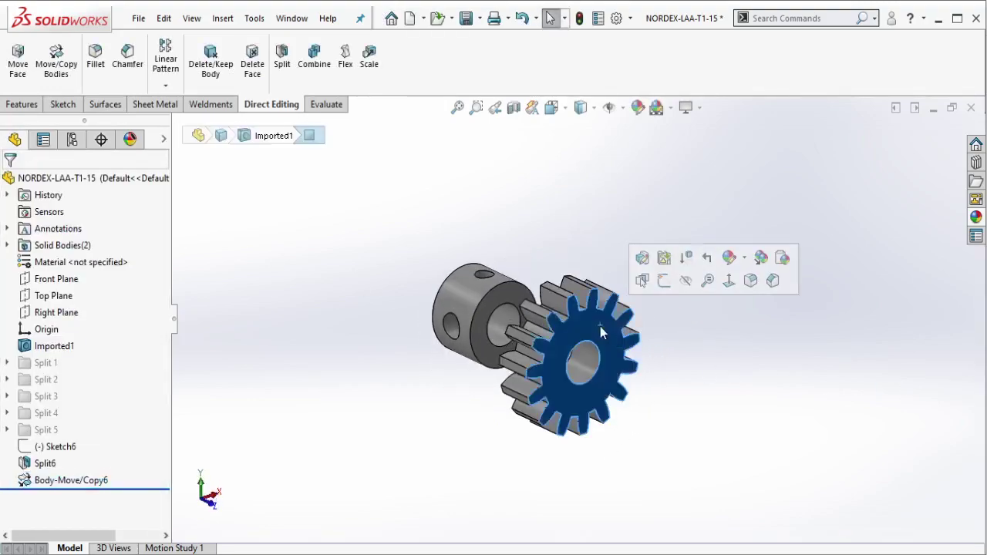
{"action": "left_click", "coordinate": [665, 282]}
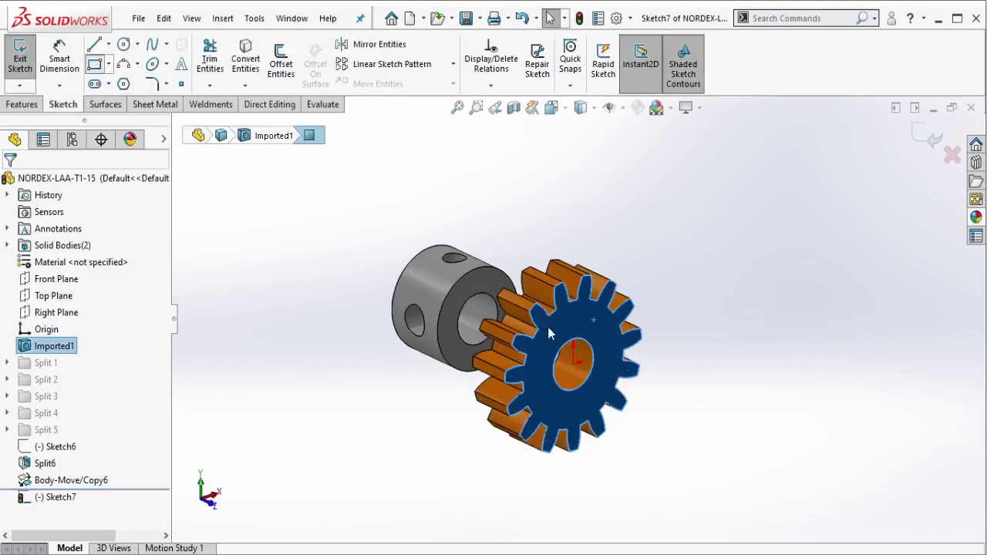
{"action": "left_click", "coordinate": [572, 363]}
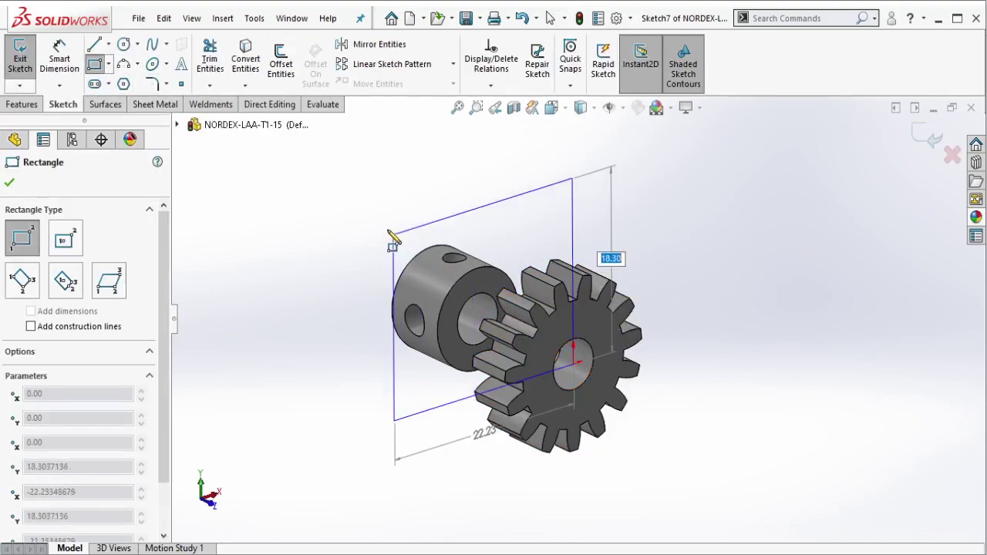
{"action": "left_click", "coordinate": [364, 213]}
{"action": "key", "text": "Escape"}
- Split the gear and hub with the rectangle Sketch7, then hide the sketch
{"action": "left_click", "coordinate": [270, 105]}
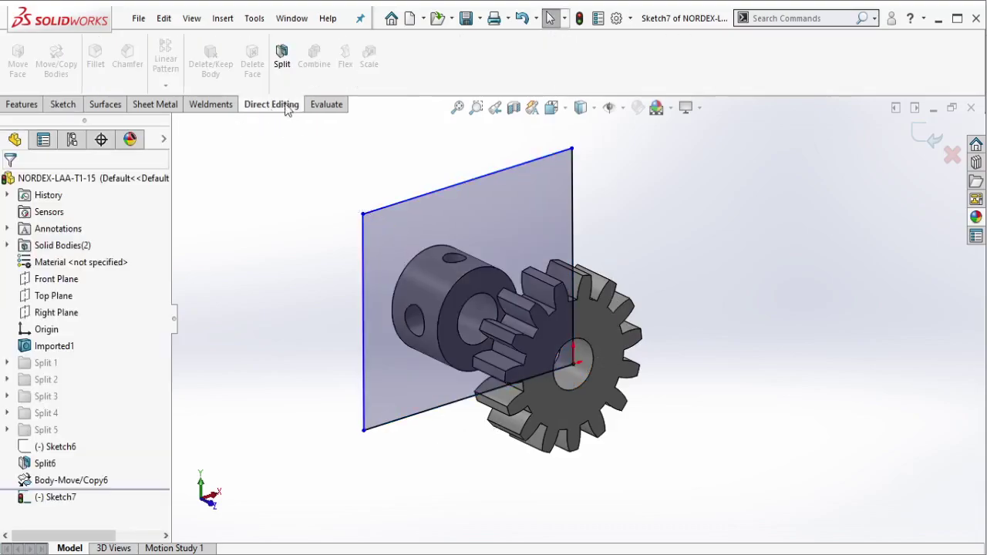
{"action": "left_click", "coordinate": [282, 58]}
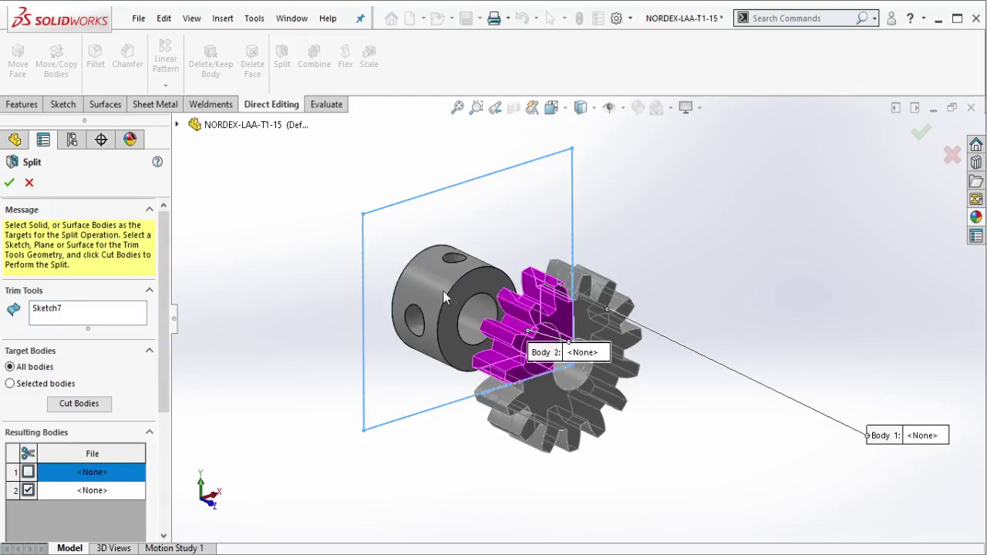
{"action": "left_click", "coordinate": [8, 180]}
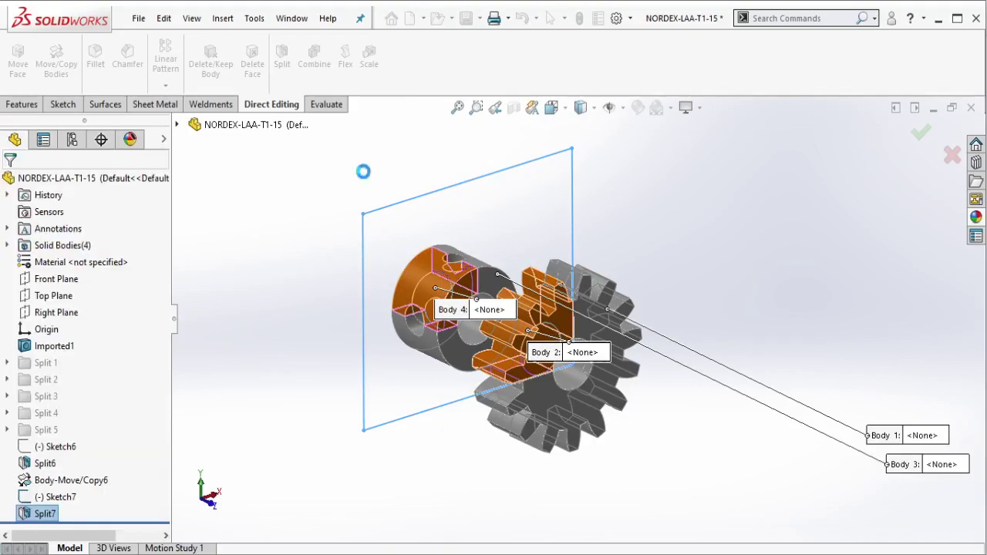
{"action": "mouse_move", "coordinate": [578, 249]}
{"action": "middle_mouse_down"}
{"action": "mouse_move", "coordinate": [560, 234]}
{"action": "mouse_move", "coordinate": [613, 328]}
{"action": "middle_mouse_up"}
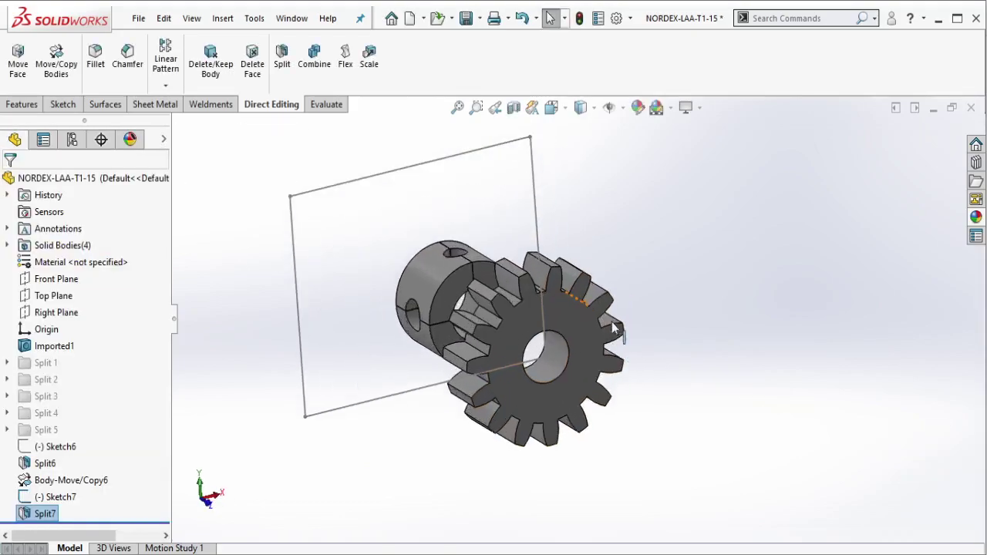
{"action": "left_click", "coordinate": [540, 220]}
{"action": "left_click", "coordinate": [582, 145]}
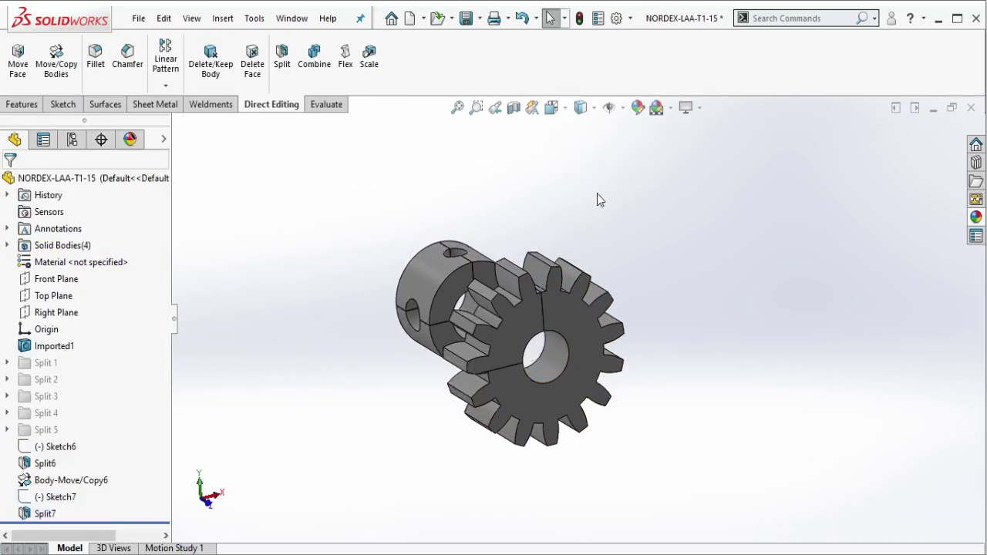
- Sketch an S-curved spline across the gear face from upper-right to lower-left
{"action": "left_click", "coordinate": [569, 351]}
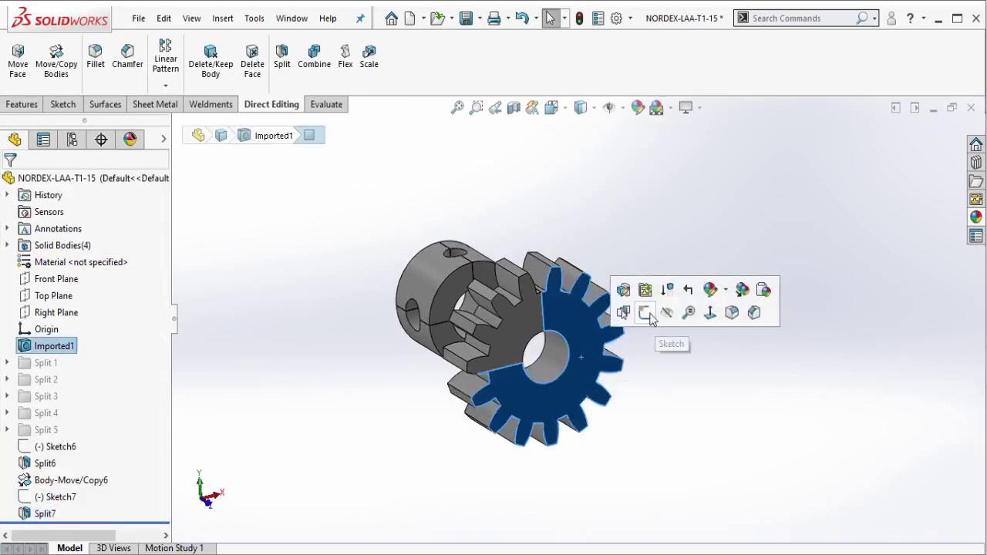
{"action": "left_click", "coordinate": [649, 312]}
{"action": "left_click", "coordinate": [152, 44]}
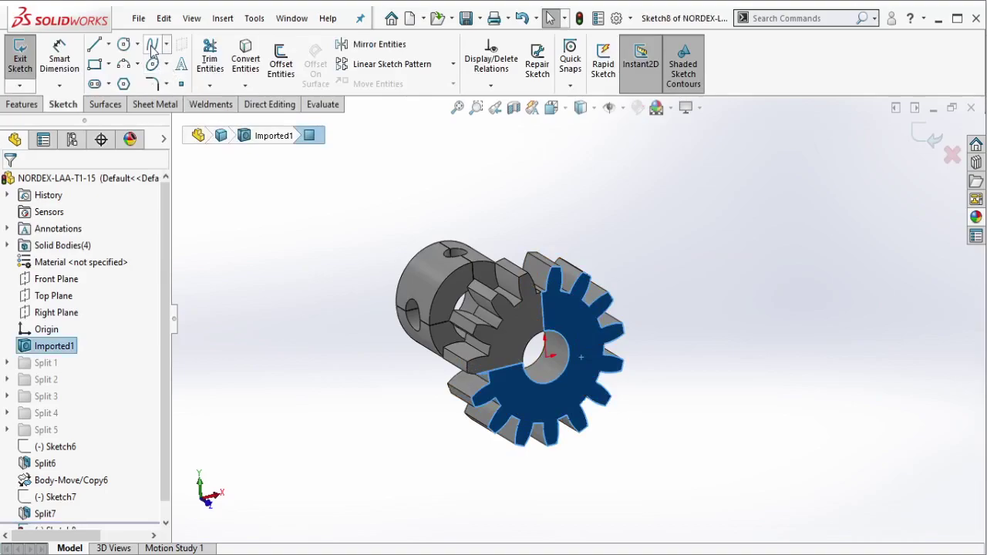
{"action": "left_click", "coordinate": [706, 263]}
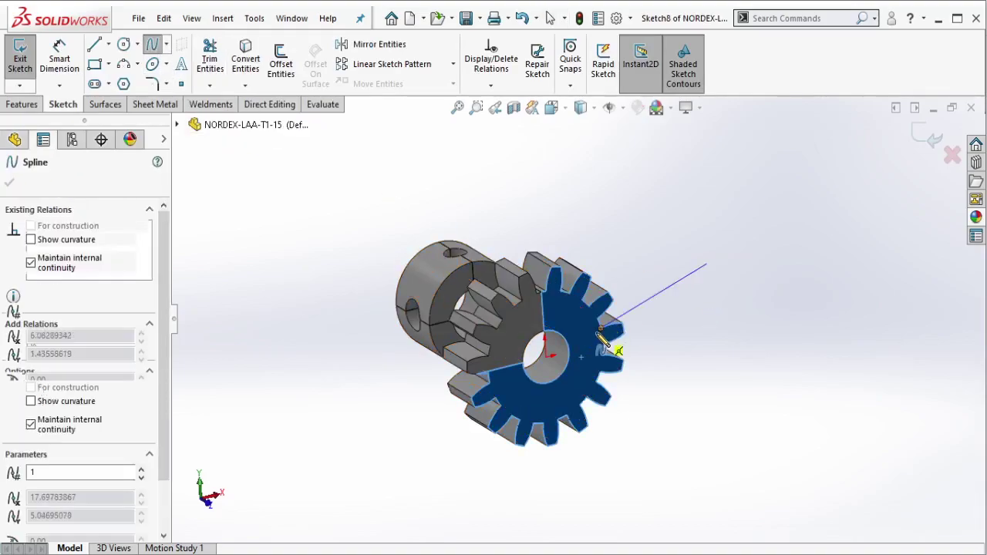
{"action": "left_click", "coordinate": [588, 337]}
{"action": "left_click", "coordinate": [563, 400]}
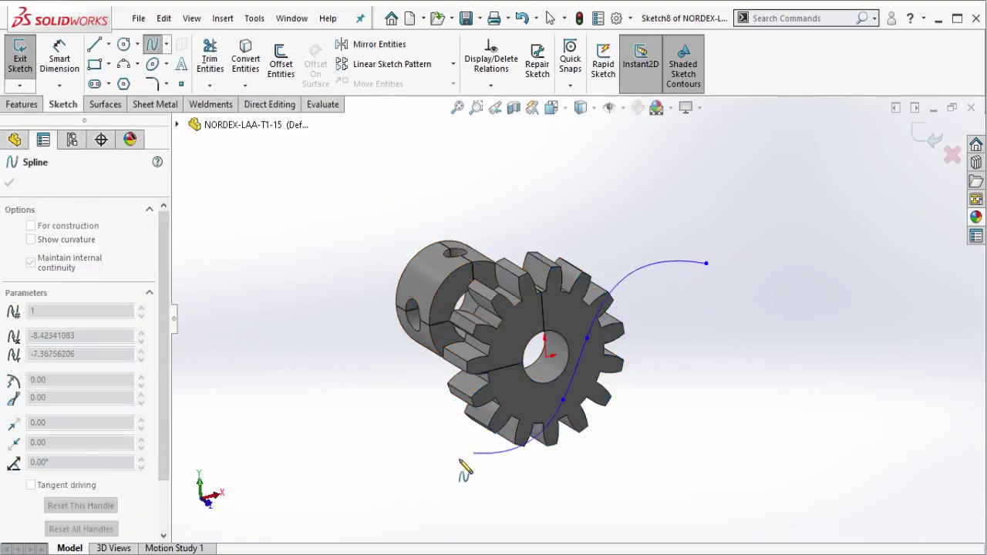
{"action": "double_click", "coordinate": [416, 476]}
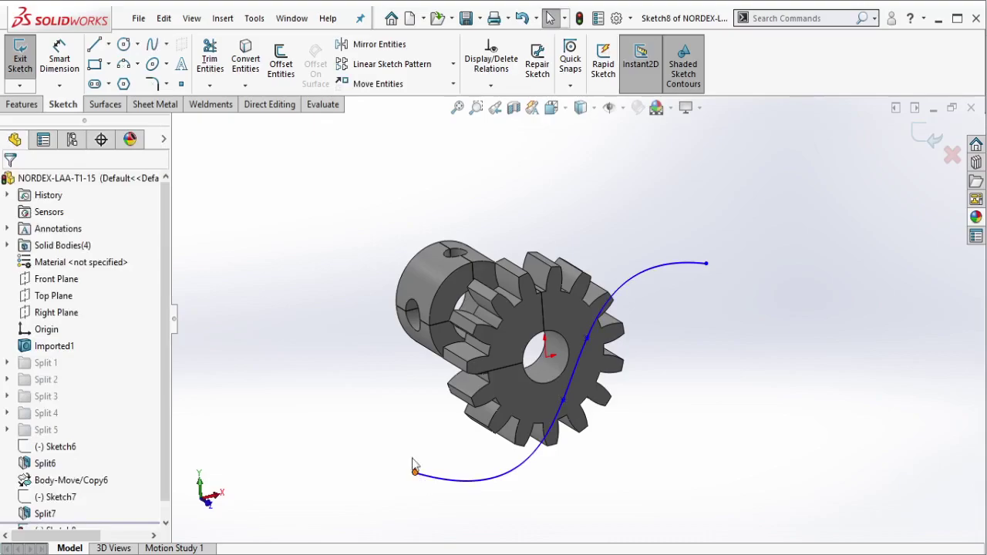
- Split the bodies along the spline Sketch8 with Cut Bodies
{"action": "left_click", "coordinate": [270, 104]}
{"action": "left_click", "coordinate": [285, 59]}
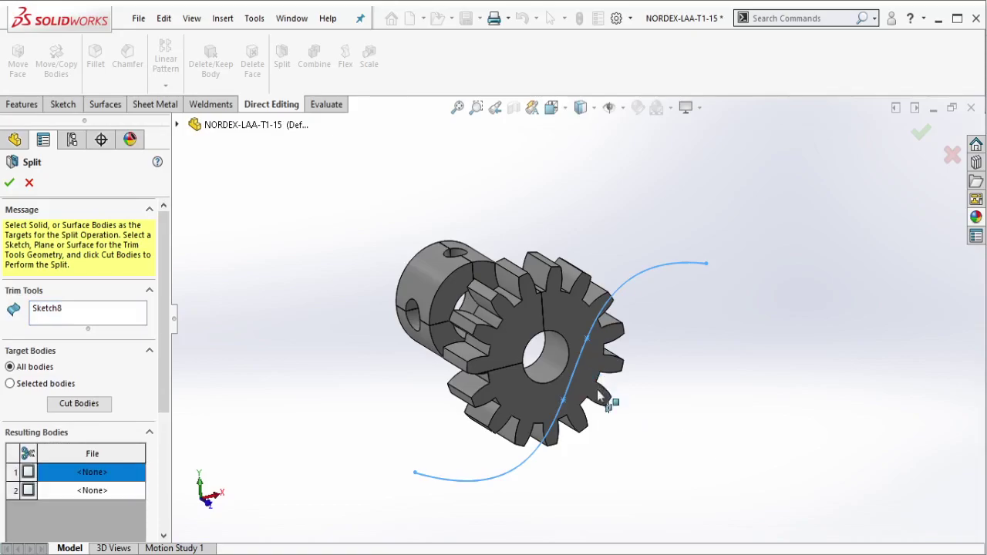
{"action": "left_click", "coordinate": [626, 345]}
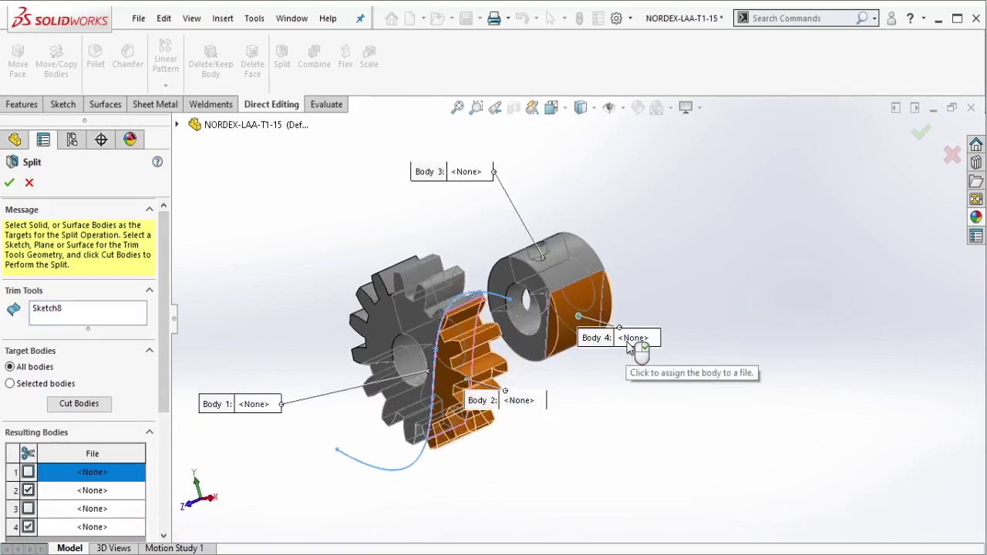
{"action": "key", "text": "Return"}
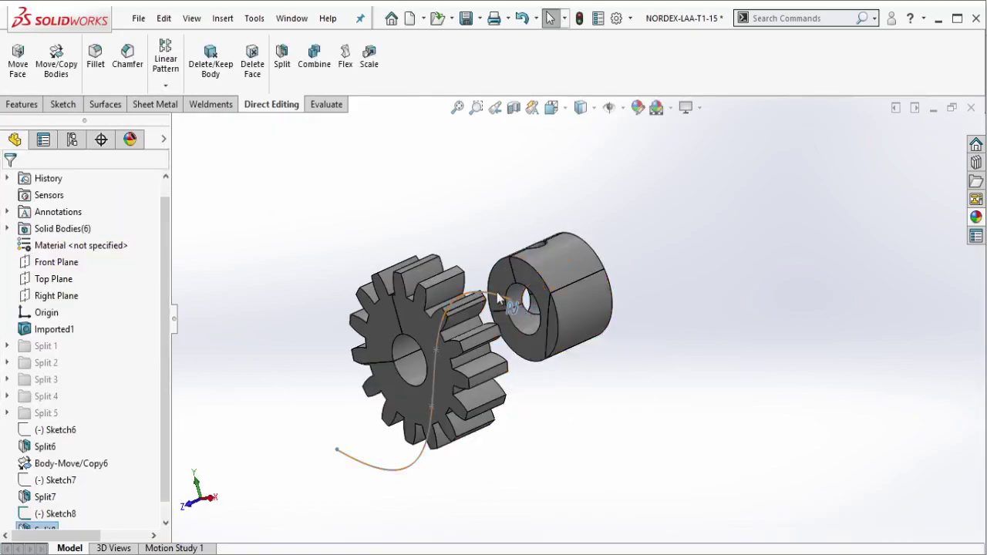
- Hide the spline sketch and move the hub pieces up and to the left
{"action": "left_click", "coordinate": [494, 293]}
{"action": "left_click", "coordinate": [558, 249]}
{"action": "middle_click_drag", "start_coordinate": [557, 265], "coordinate": [465, 274]}
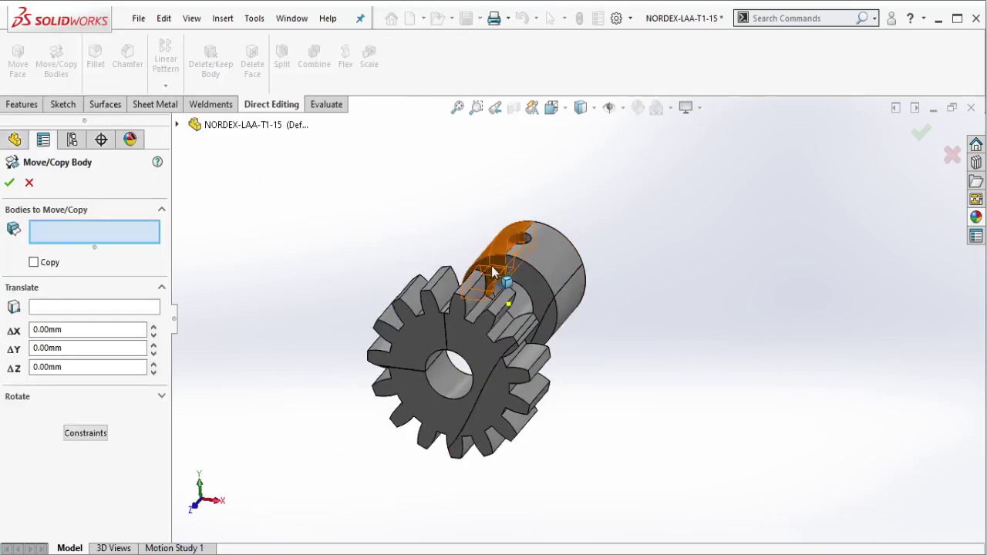
{"action": "left_click", "coordinate": [498, 282]}
{"action": "left_click", "coordinate": [411, 343]}
{"action": "left_click_drag", "start_coordinate": [412, 297], "coordinate": [328, 193]}
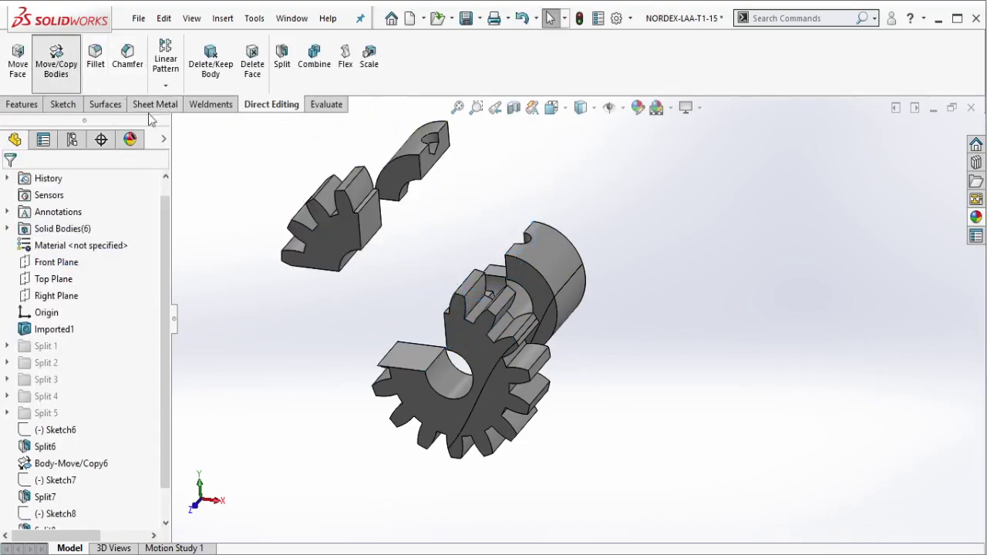
- Move Split8[1] and Split8[2] down-right by ΔX 10.62 mm, ΔY -5.60 mm
{"action": "key", "text": "Return"}
{"action": "left_click", "coordinate": [462, 401]}
{"action": "left_click", "coordinate": [544, 409]}
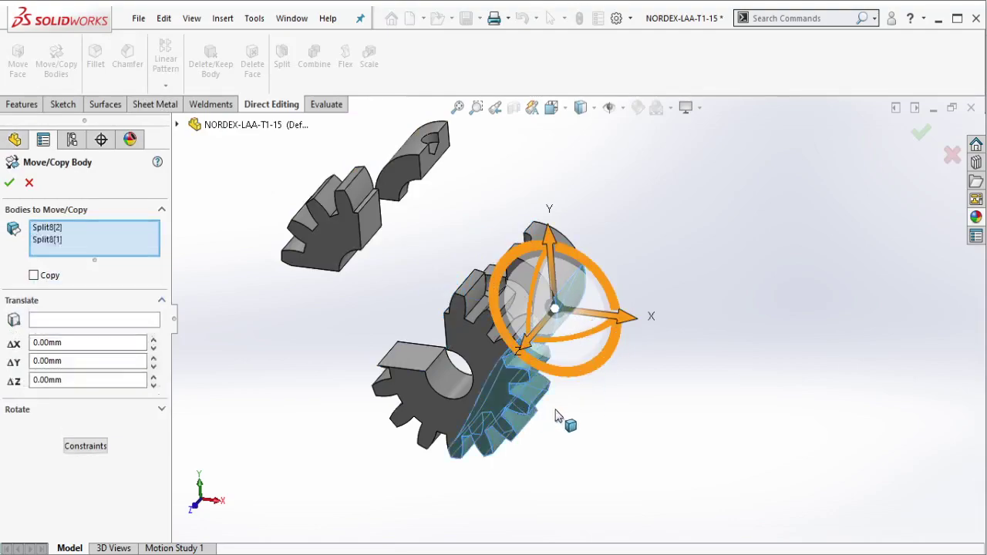
{"action": "left_click_drag", "start_coordinate": [561, 344], "coordinate": [667, 412]}
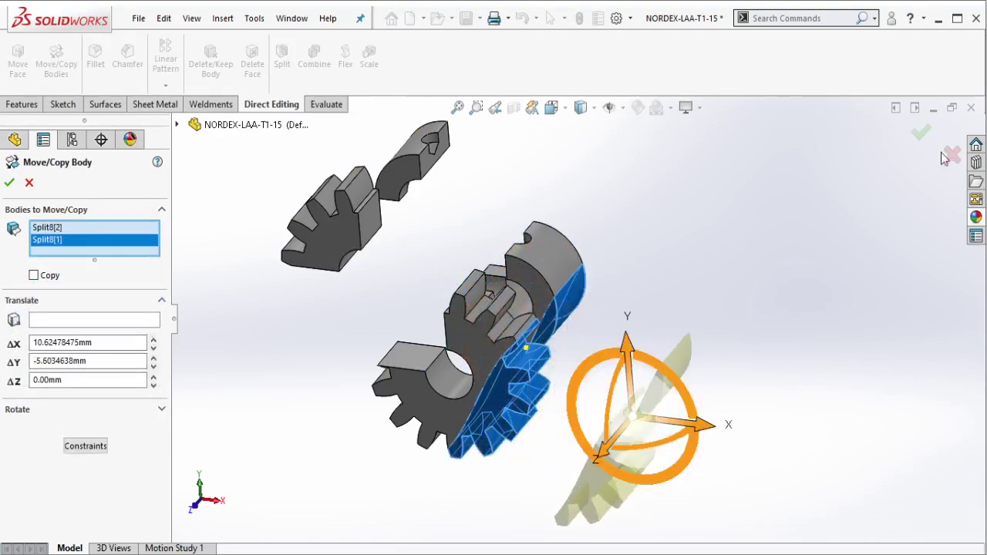
{"action": "left_click", "coordinate": [921, 134]}
{"action": "mouse_move", "coordinate": [567, 310]}
{"action": "middle_mouse_down"}
{"action": "mouse_move", "coordinate": [511, 256]}
{"action": "mouse_move", "coordinate": [554, 258]}
{"action": "mouse_move", "coordinate": [520, 250]}
{"action": "middle_mouse_up"}
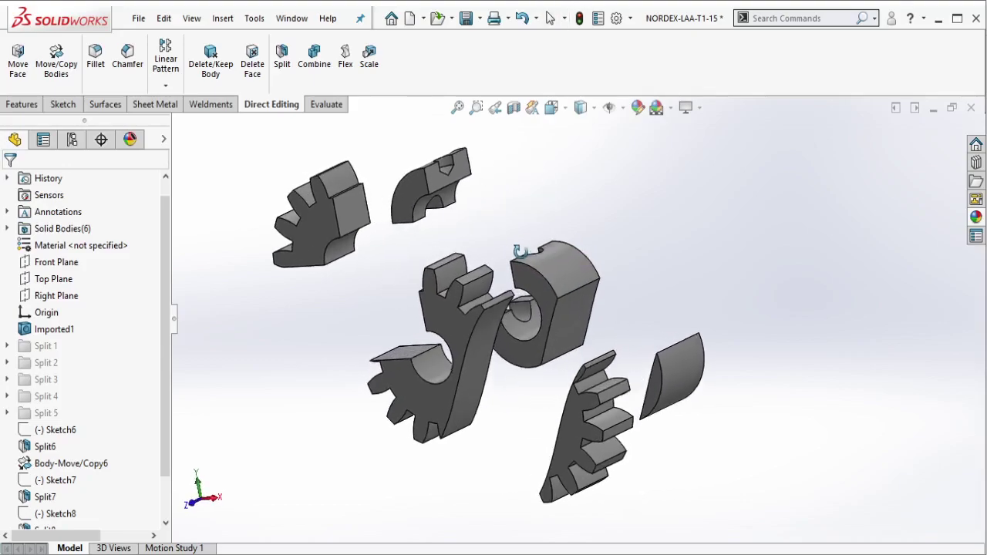
- Colour a cut face green and add the upper-left and middle-left pieces' cut faces
{"action": "left_click", "coordinate": [360, 224]}
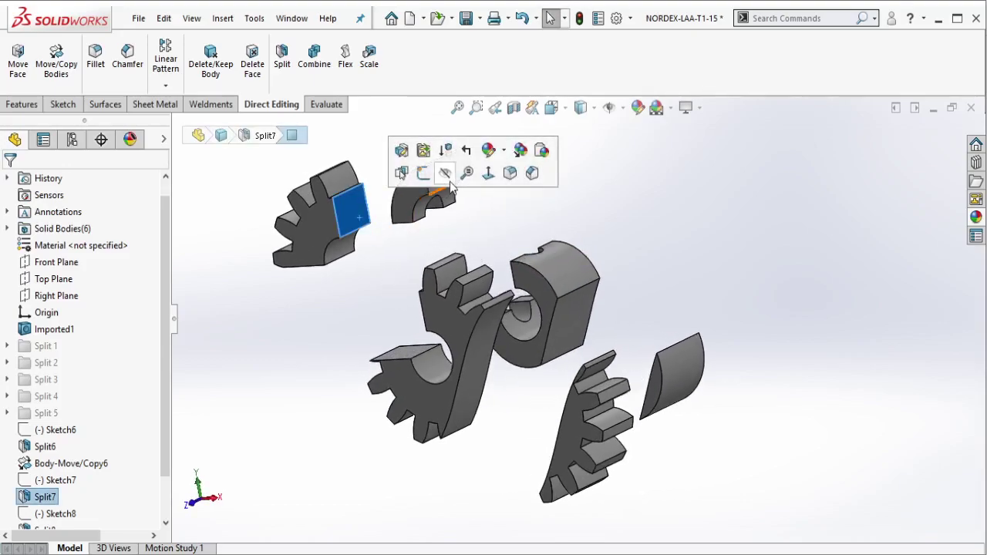
{"action": "left_click", "coordinate": [488, 151]}
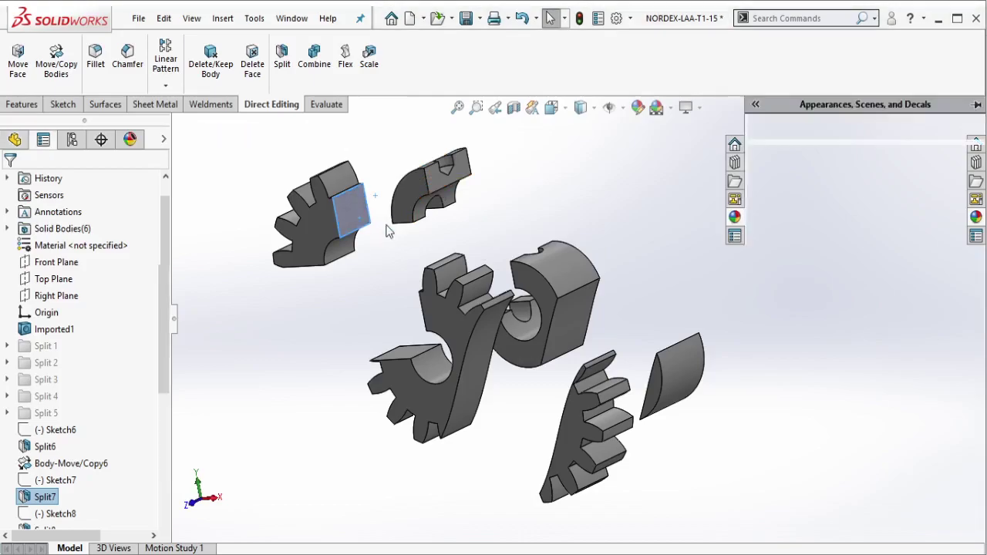
{"action": "left_click", "coordinate": [82, 500]}
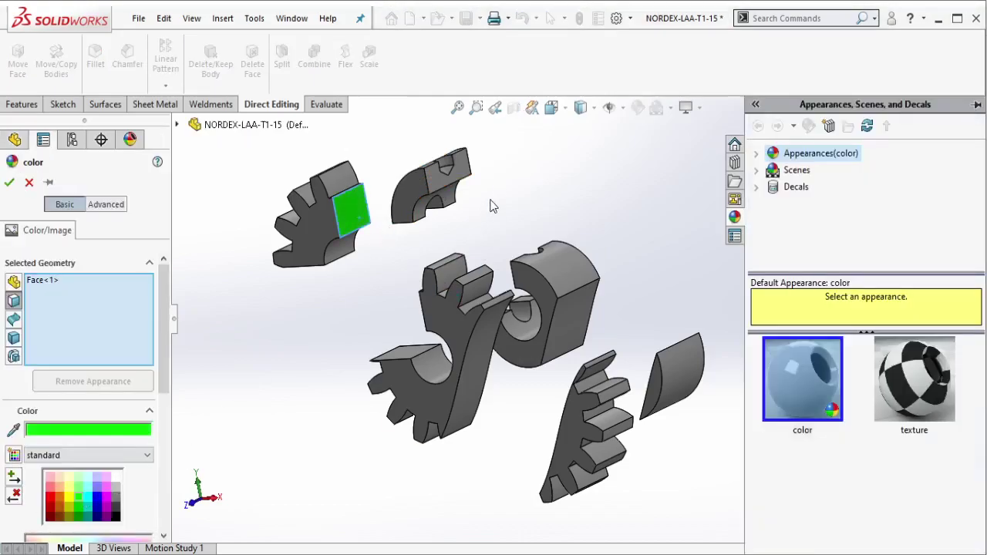
{"action": "left_click", "coordinate": [451, 171]}
{"action": "mouse_move", "coordinate": [451, 172]}
{"action": "middle_mouse_down"}
{"action": "mouse_move", "coordinate": [492, 69]}
{"action": "mouse_move", "coordinate": [356, 224]}
{"action": "mouse_move", "coordinate": [365, 223]}
{"action": "middle_mouse_up"}
{"action": "left_click", "coordinate": [356, 225]}
{"action": "left_click", "coordinate": [357, 308]}
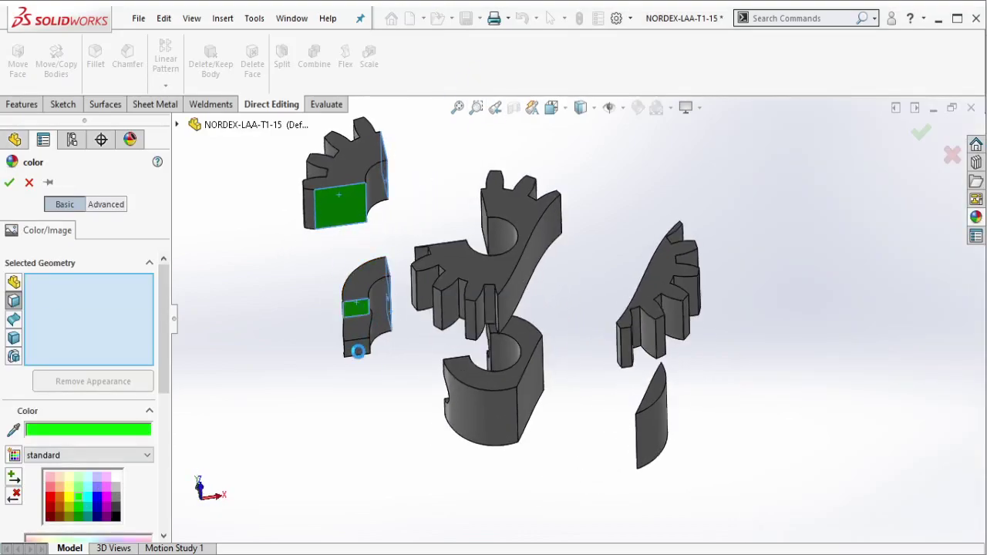
{"action": "left_click", "coordinate": [359, 349]}
- Add the remaining cut faces on the right, lower and left pieces and apply green
{"action": "left_click", "coordinate": [621, 325]}
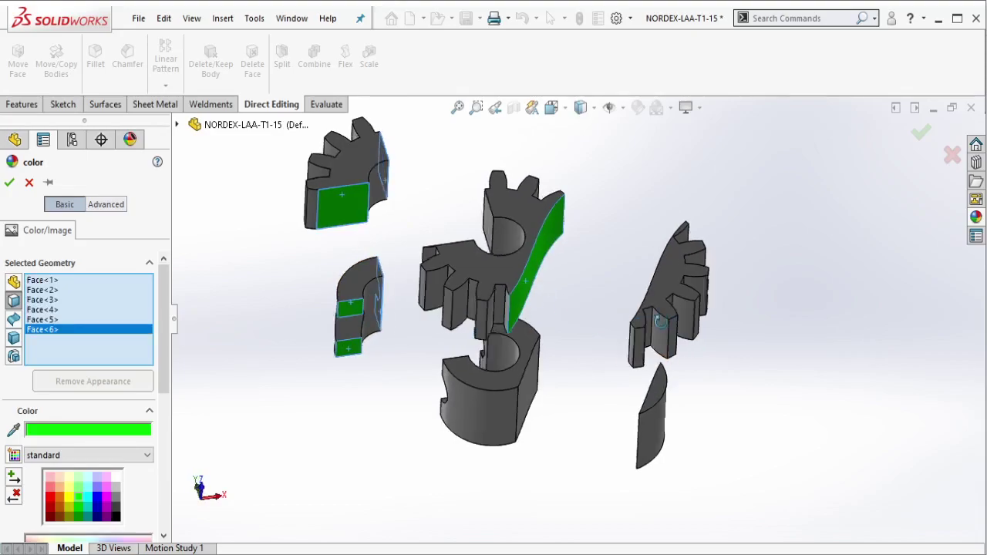
{"action": "mouse_move", "coordinate": [621, 325]}
{"action": "middle_mouse_down"}
{"action": "mouse_move", "coordinate": [639, 405]}
{"action": "mouse_move", "coordinate": [551, 401]}
{"action": "middle_mouse_up"}
{"action": "left_click", "coordinate": [631, 410]}
{"action": "left_click", "coordinate": [529, 380]}
{"action": "middle_click_drag", "start_coordinate": [545, 438], "coordinate": [528, 340]}
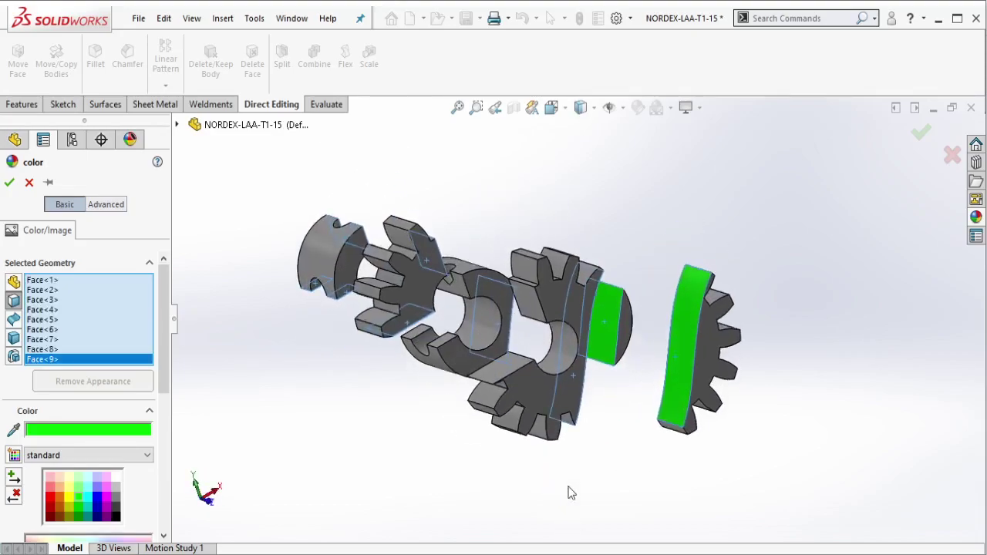
{"action": "left_click", "coordinate": [505, 368]}
{"action": "left_click", "coordinate": [454, 284]}
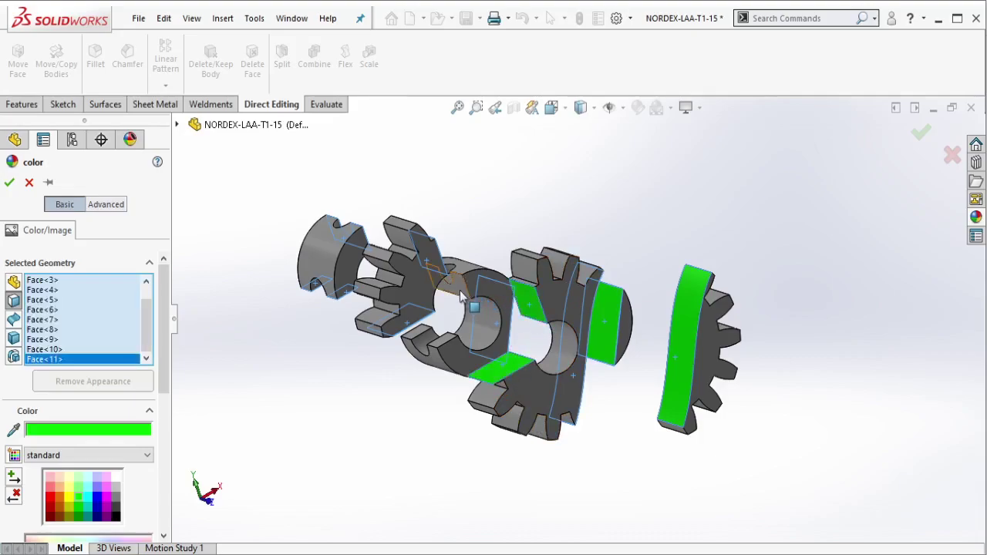
{"action": "left_click", "coordinate": [422, 333]}
{"action": "left_click", "coordinate": [442, 342]}
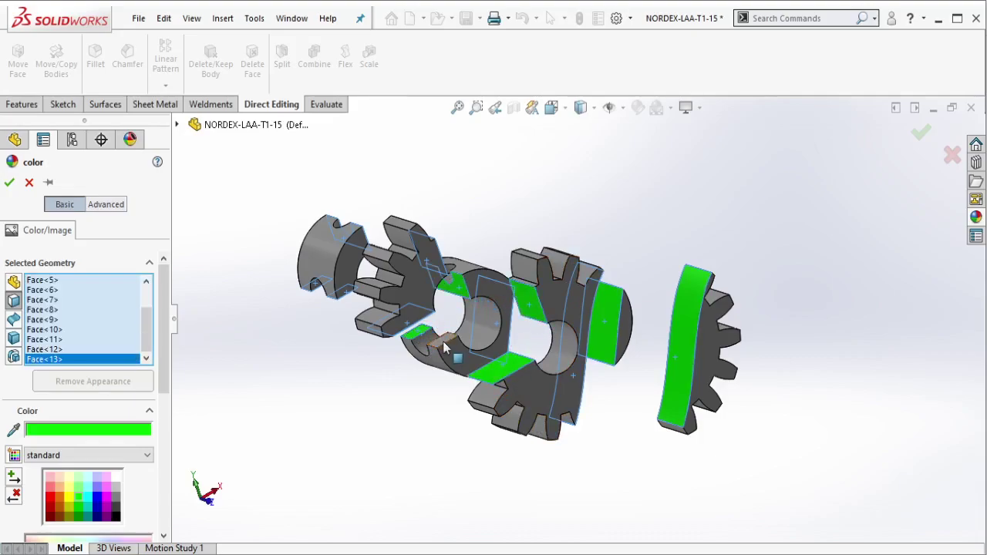
{"action": "left_click", "coordinate": [9, 183]}
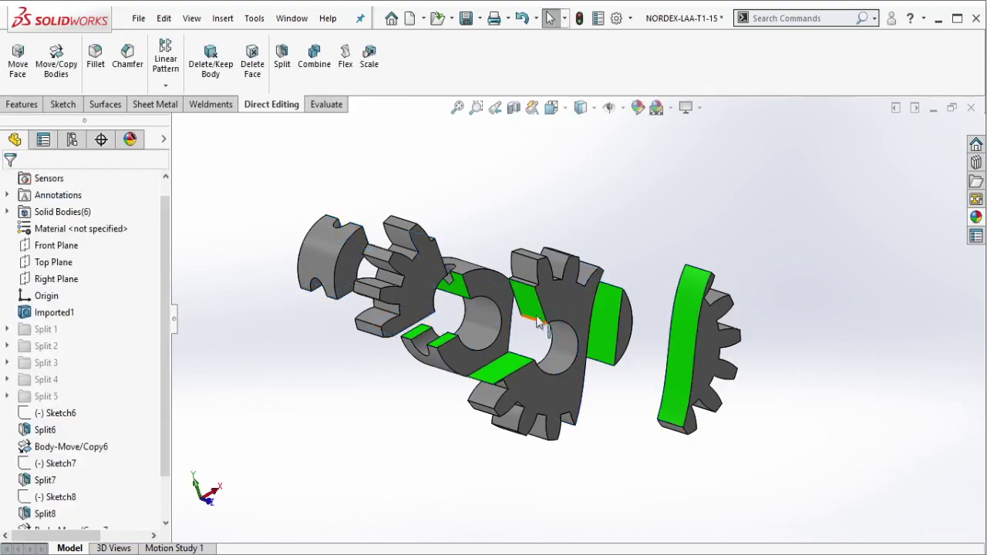
{"action": "middle_click_drag", "start_coordinate": [463, 324], "coordinate": [489, 359]}
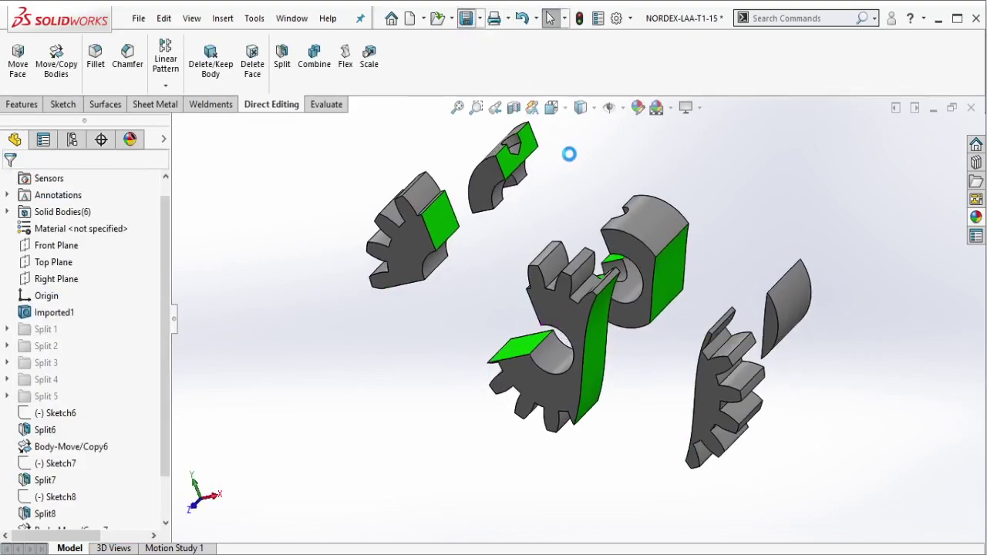
{"action": "middle_click_drag", "start_coordinate": [570, 154], "coordinate": [634, 233]}
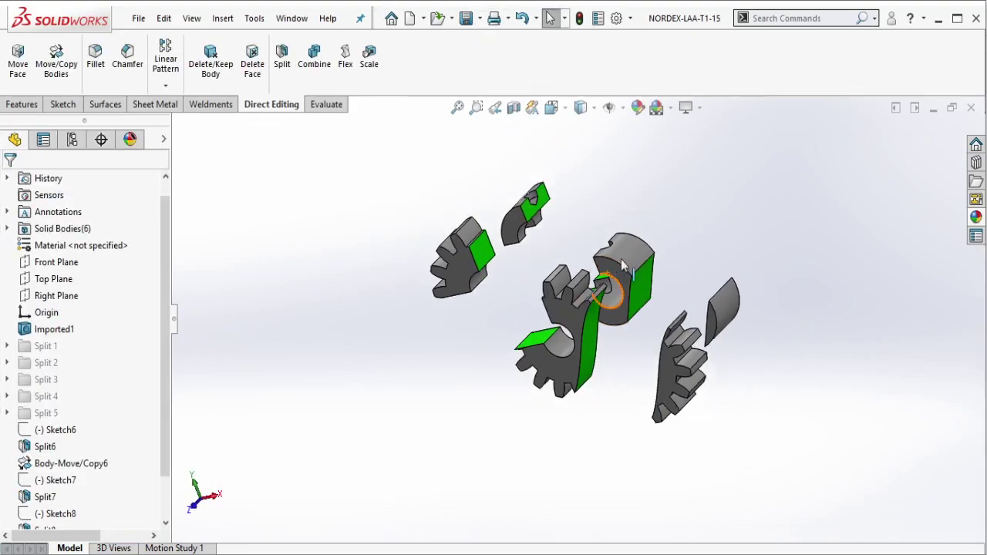
- Group Sketch6 through the last Body-Move/Copy into a new folder named 'Split 6'
{"action": "left_click", "coordinate": [61, 430]}
{"action": "scroll", "coordinate": [61, 430], "scroll_direction": "down", "scroll_amount": 1}
{"action": "left_click", "coordinate": [47, 514], "text": "shift"}
{"action": "right_click", "coordinate": [54, 505]}
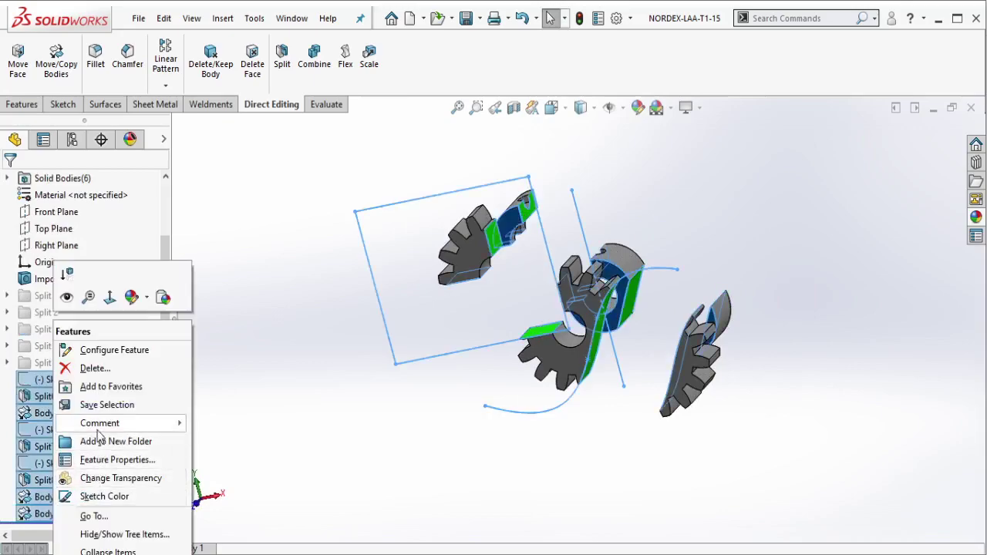
{"action": "left_click", "coordinate": [99, 441]}
{"action": "type", "text": "Split 6"}
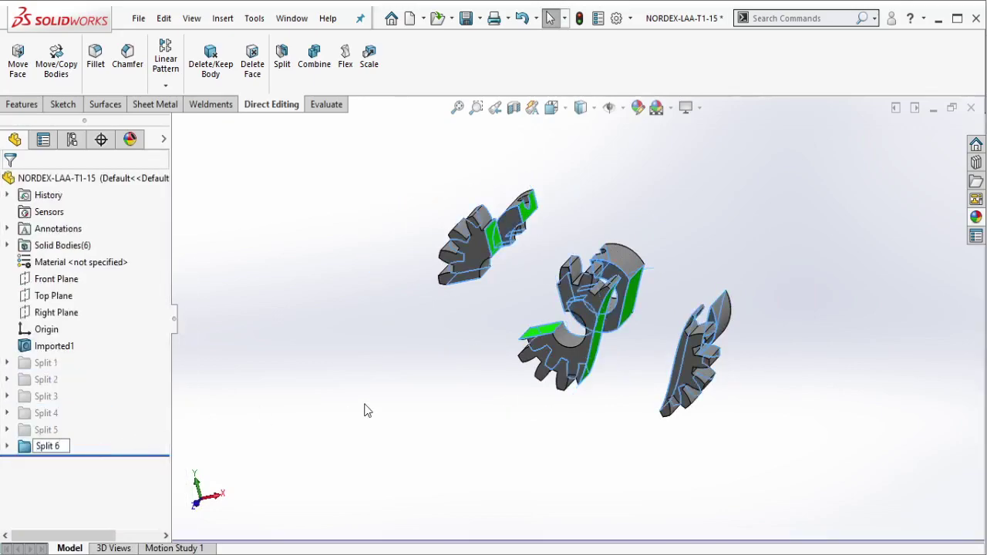
{"action": "key", "text": "Return"}
- Suppress the Split 6 folder so the gear shows whole
{"action": "mouse_move", "coordinate": [525, 319]}
{"action": "middle_mouse_down"}
{"action": "mouse_move", "coordinate": [598, 290]}
{"action": "mouse_move", "coordinate": [586, 324]}
{"action": "middle_mouse_up"}
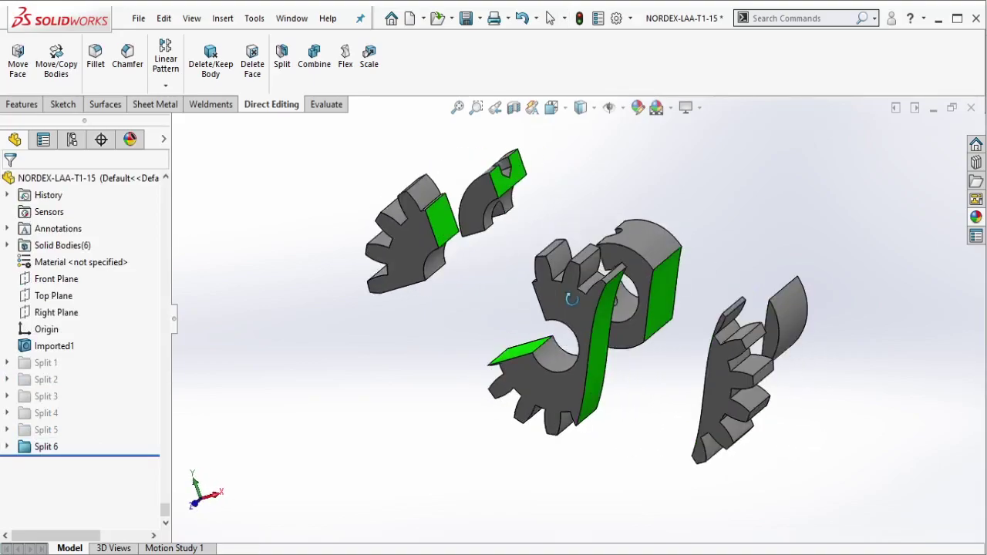
{"action": "left_click", "coordinate": [46, 446]}
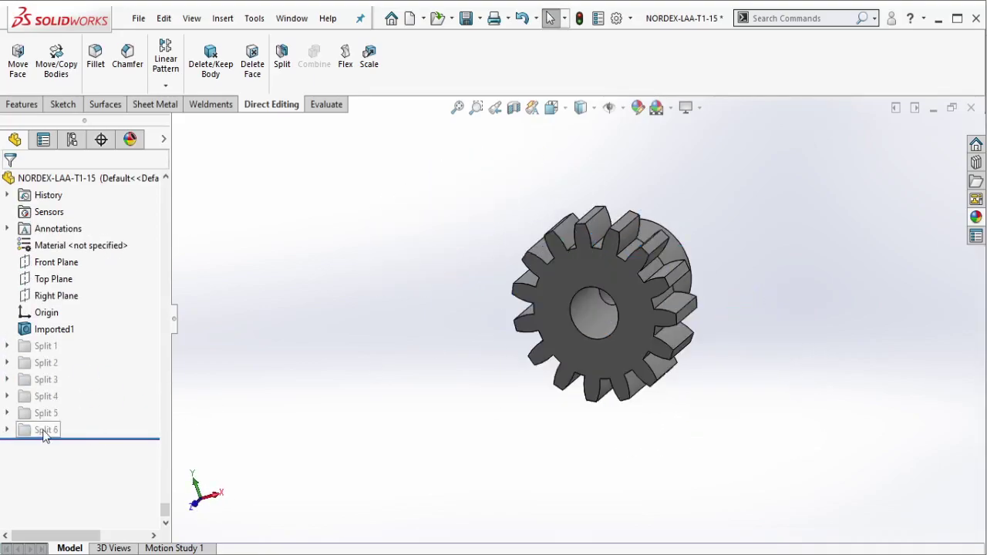
{"action": "left_click", "coordinate": [46, 430]}
{"action": "middle_click_drag", "start_coordinate": [502, 347], "coordinate": [540, 364]}
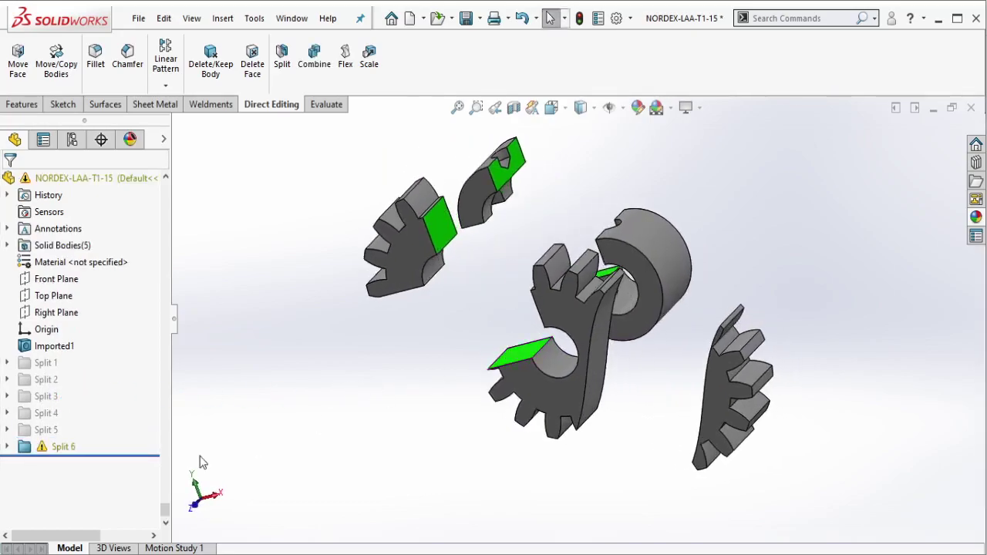
{"action": "left_click", "coordinate": [64, 446]}
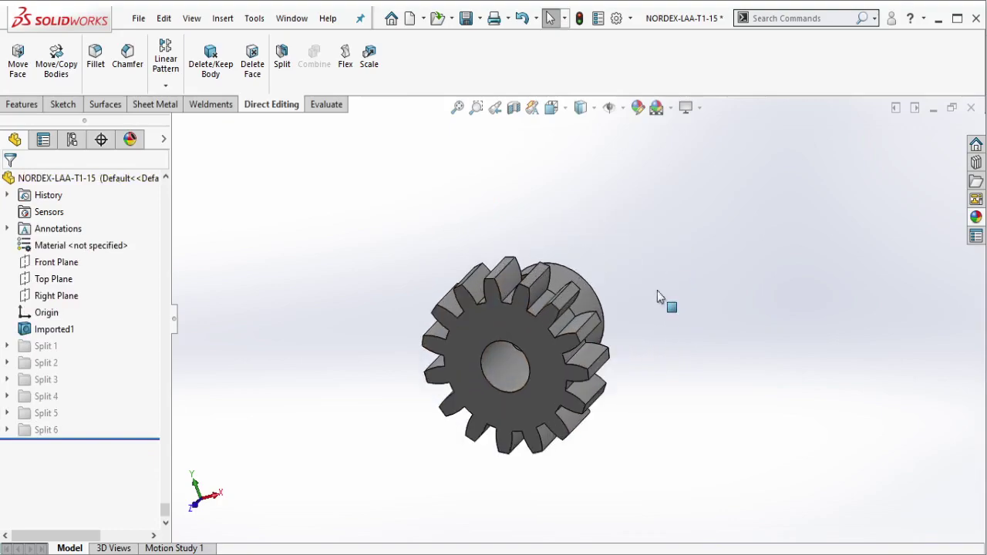
- Unsuppress the Split 6 folder so the separated green-faced gear pieces reappear
{"action": "scroll", "coordinate": [611, 424], "scroll_direction": "down", "scroll_amount": 2}
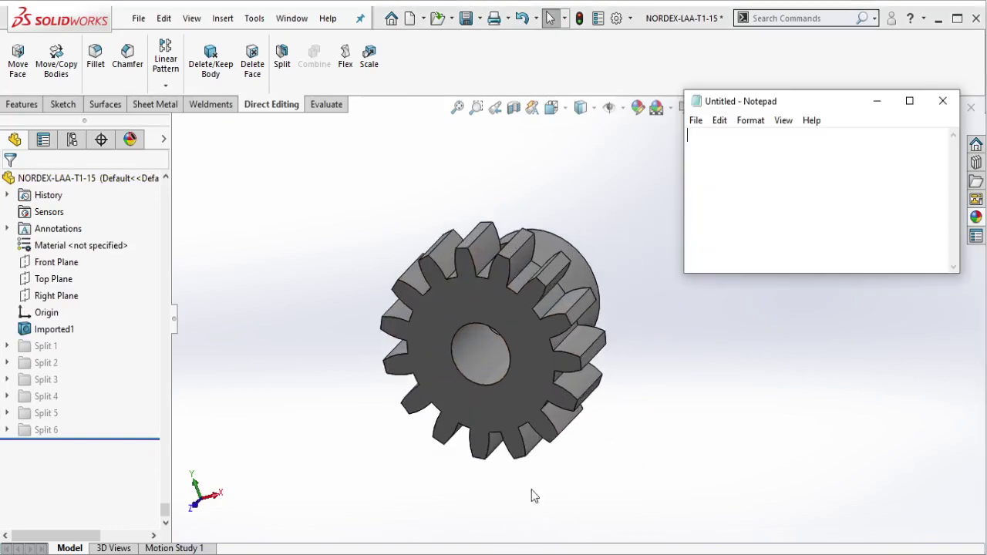
{"action": "left_click", "coordinate": [47, 429]}
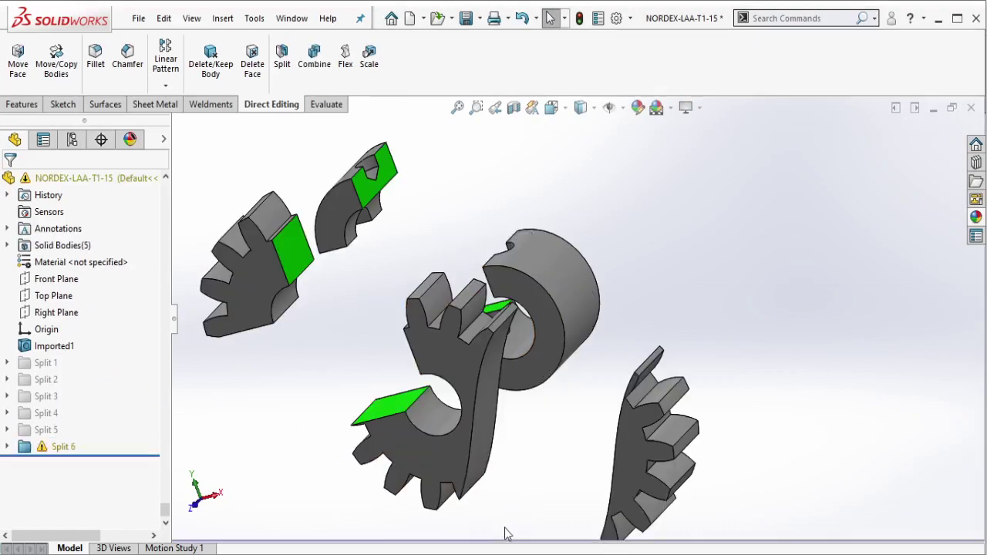
{"action": "scroll", "coordinate": [589, 415], "scroll_direction": "up", "scroll_amount": 3}
{"action": "middle_click_drag", "start_coordinate": [574, 371], "coordinate": [555, 379]}
- Re-apply Body-Move/Copy8 in Split 6 unchanged so its rebuild warning clears
{"action": "left_click", "coordinate": [7, 447]}
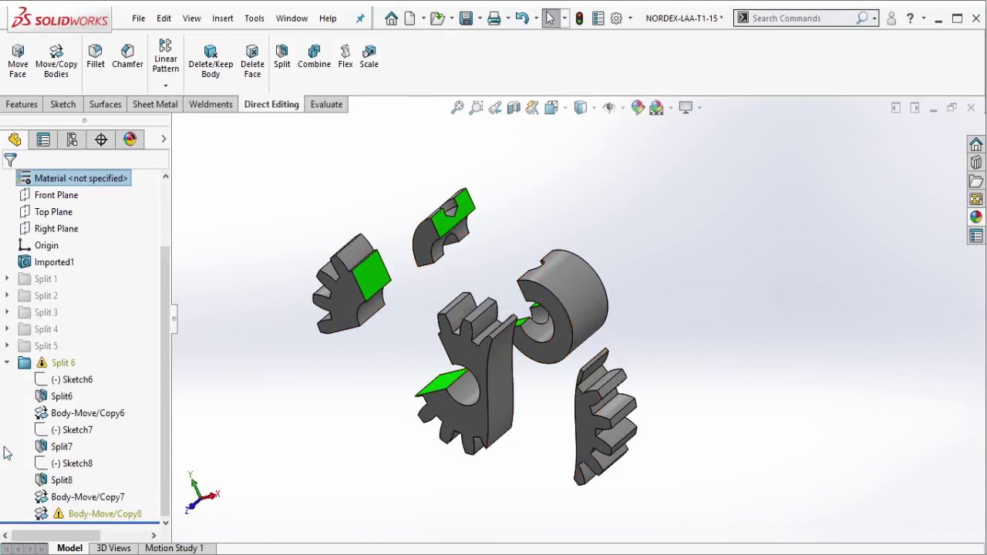
{"action": "left_click", "coordinate": [108, 514]}
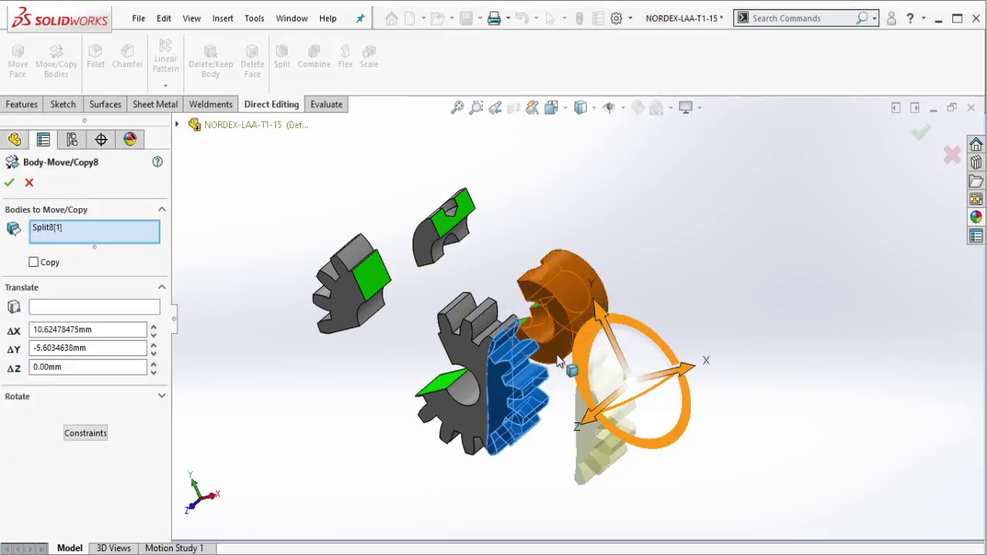
{"action": "mouse_move", "coordinate": [548, 366]}
{"action": "middle_mouse_down"}
{"action": "mouse_move", "coordinate": [471, 452]}
{"action": "mouse_move", "coordinate": [476, 374]}
{"action": "middle_mouse_up"}
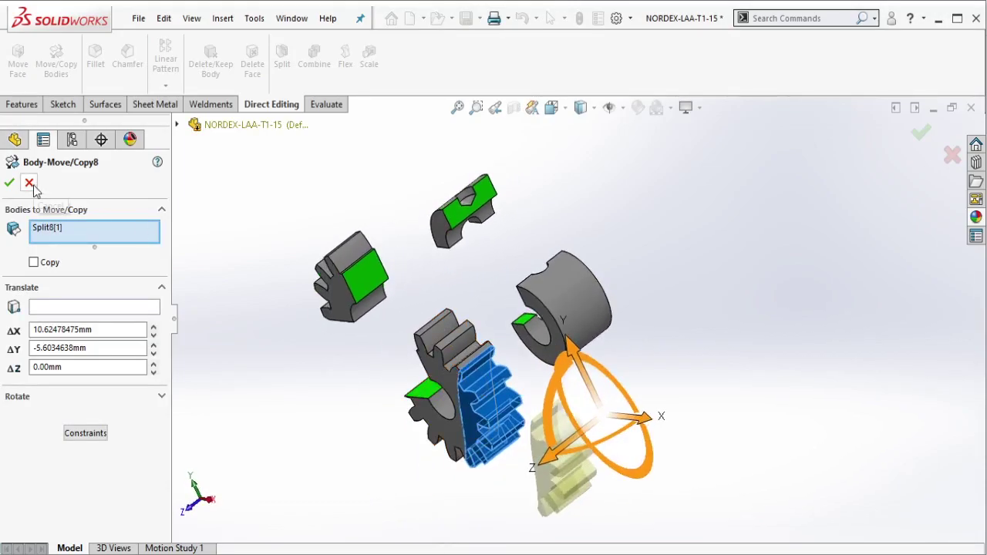
{"action": "key", "text": "Return"}
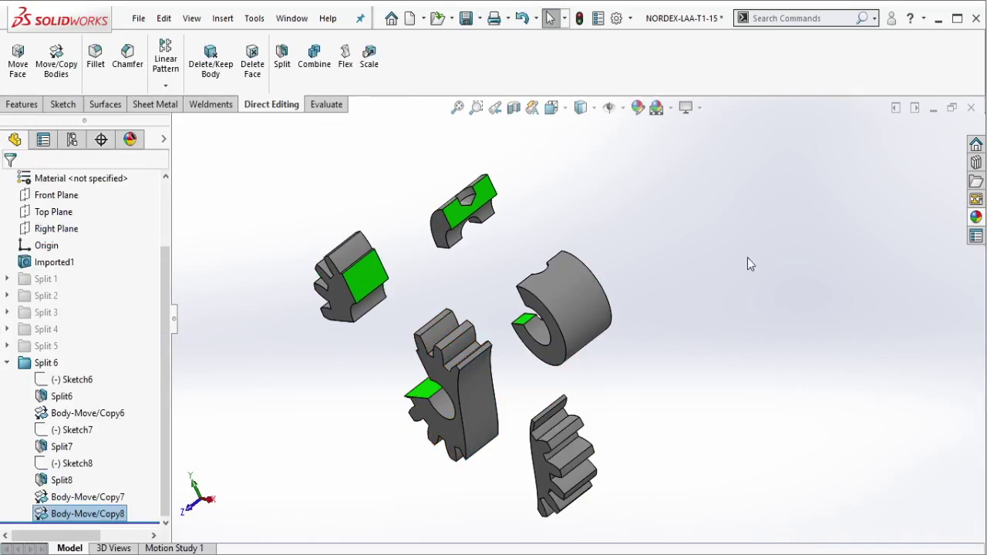
{"action": "mouse_move", "coordinate": [637, 331]}
{"action": "middle_mouse_down"}
{"action": "mouse_move", "coordinate": [659, 280]}
{"action": "mouse_move", "coordinate": [669, 345]}
{"action": "middle_mouse_up"}
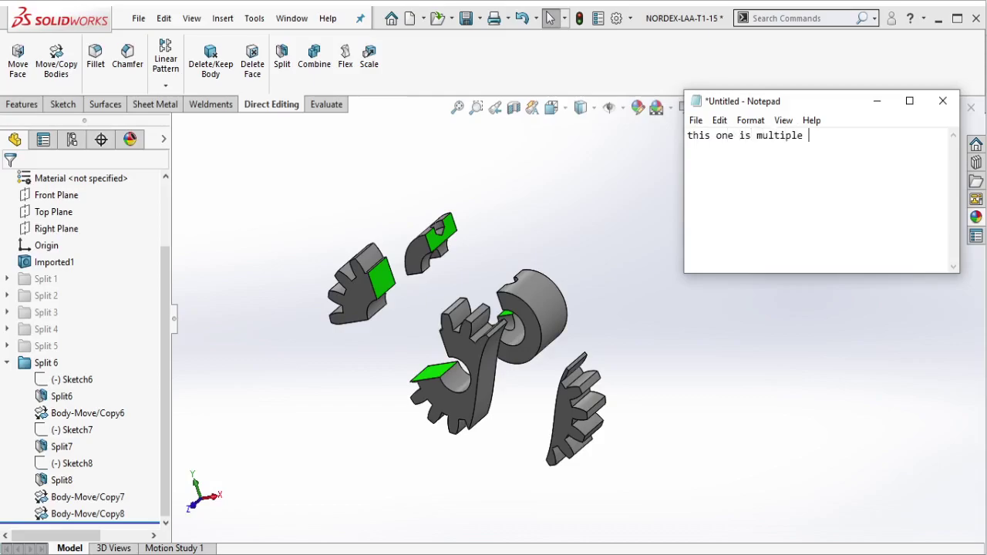
{"action": "key", "text": "ctrl+a"}
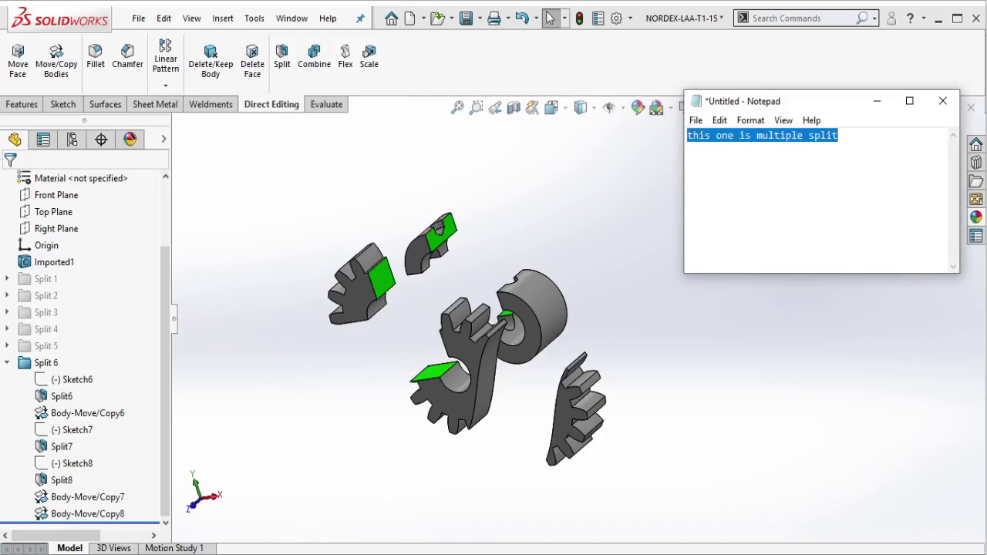
{"action": "key", "text": "BackSpace"}
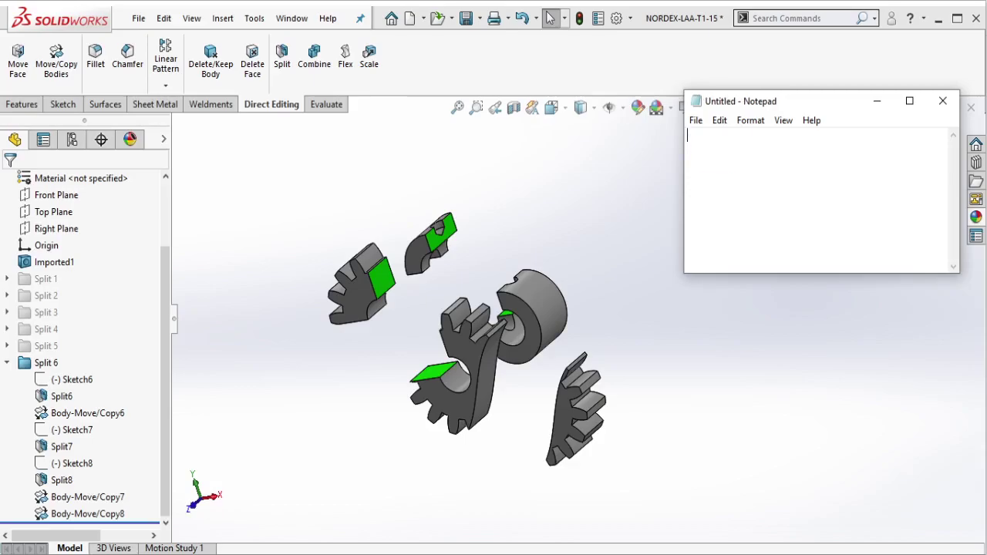
{"action": "left_click", "coordinate": [877, 101]}
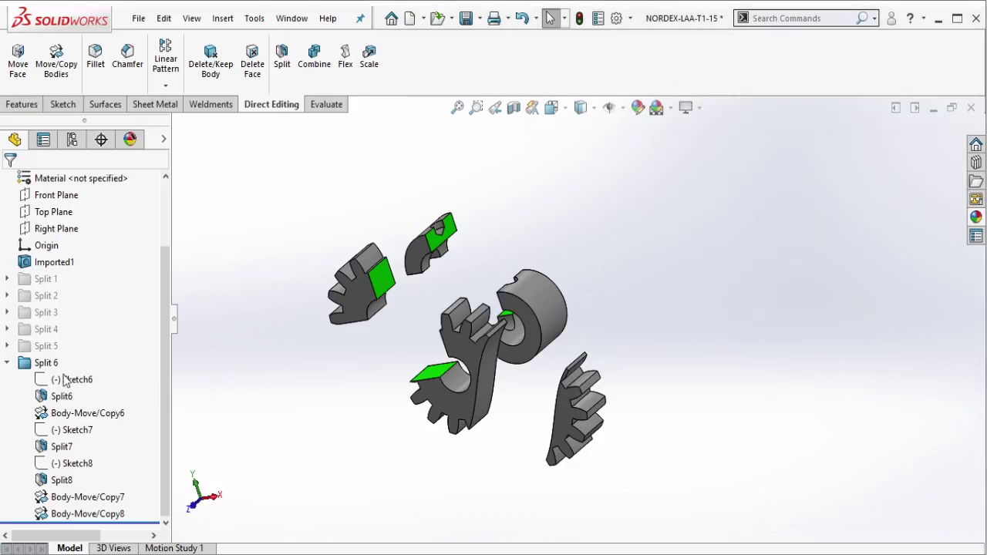